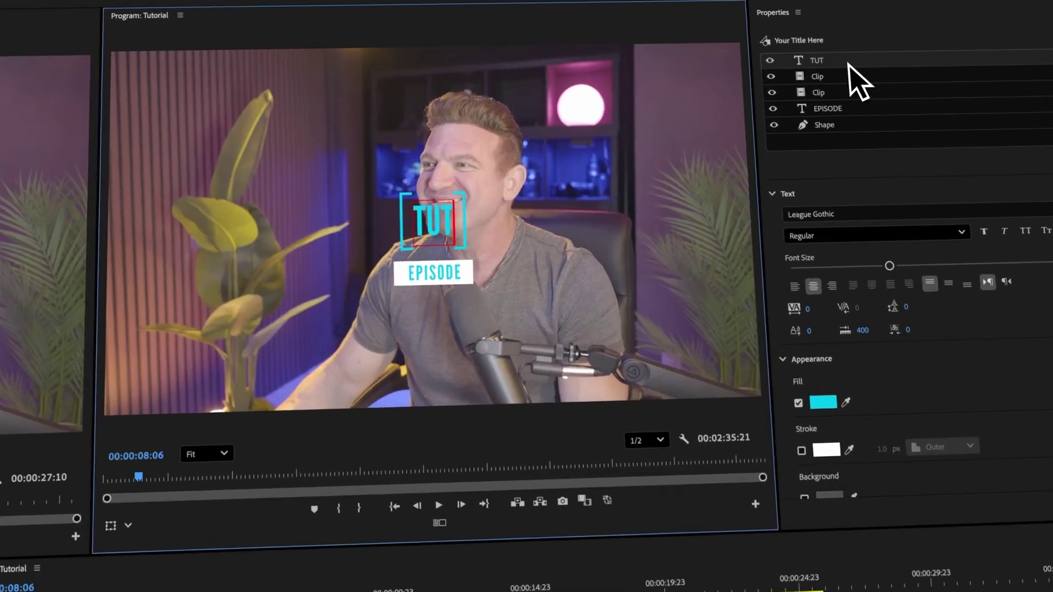
Step: Launch Premiere Pro to its Home screen, where Tutorial appears under Recent projects
type("TORIAL")
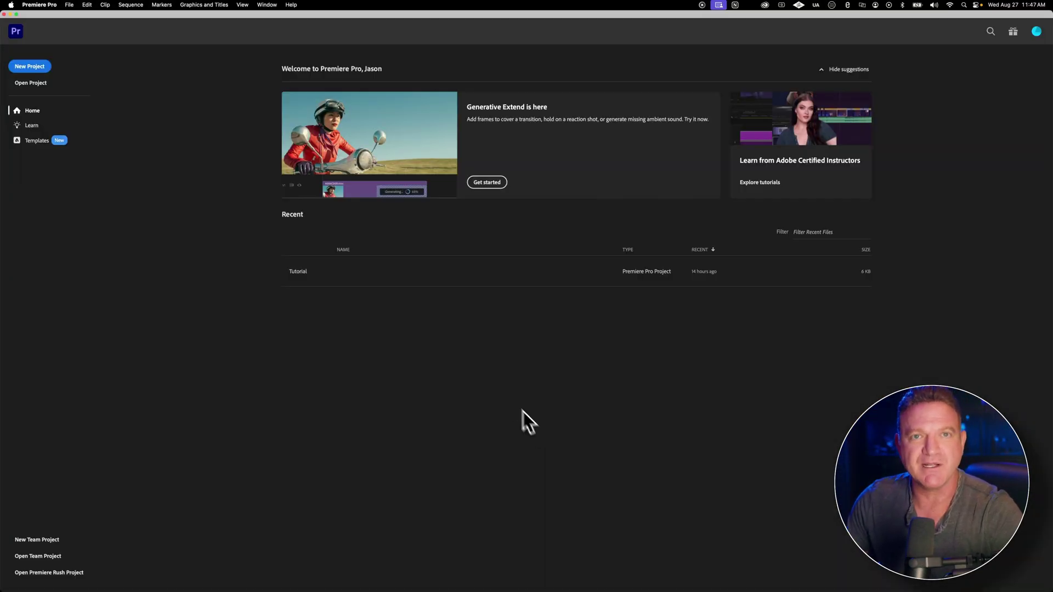
Step: Create a new project named 'Tutorial' saved in Tutorial/04_PROJECT_FILES/PREMIERE PRO
left_click(34, 67)
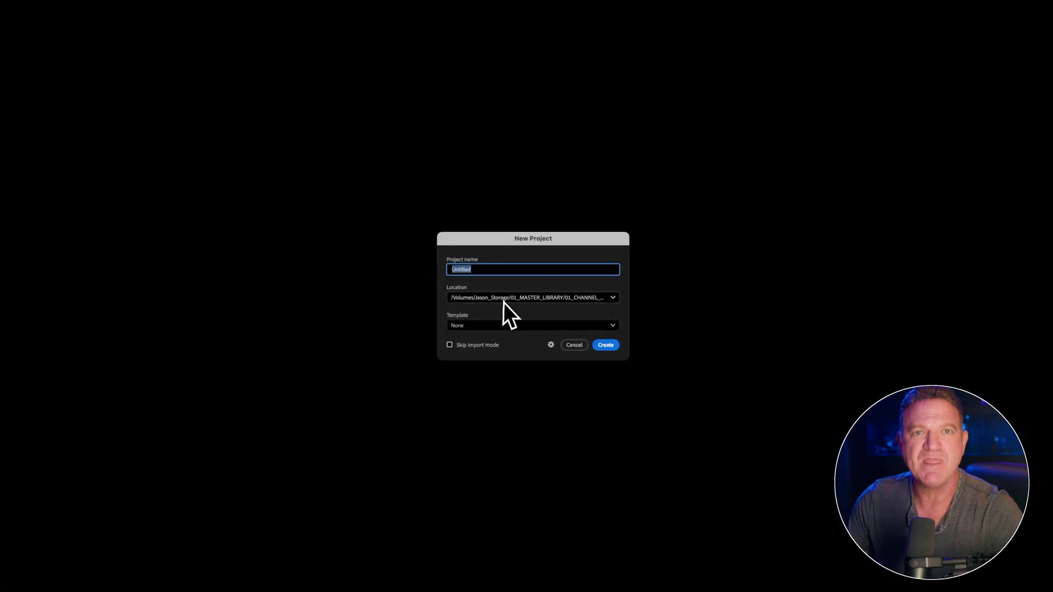
type("Tutorial")
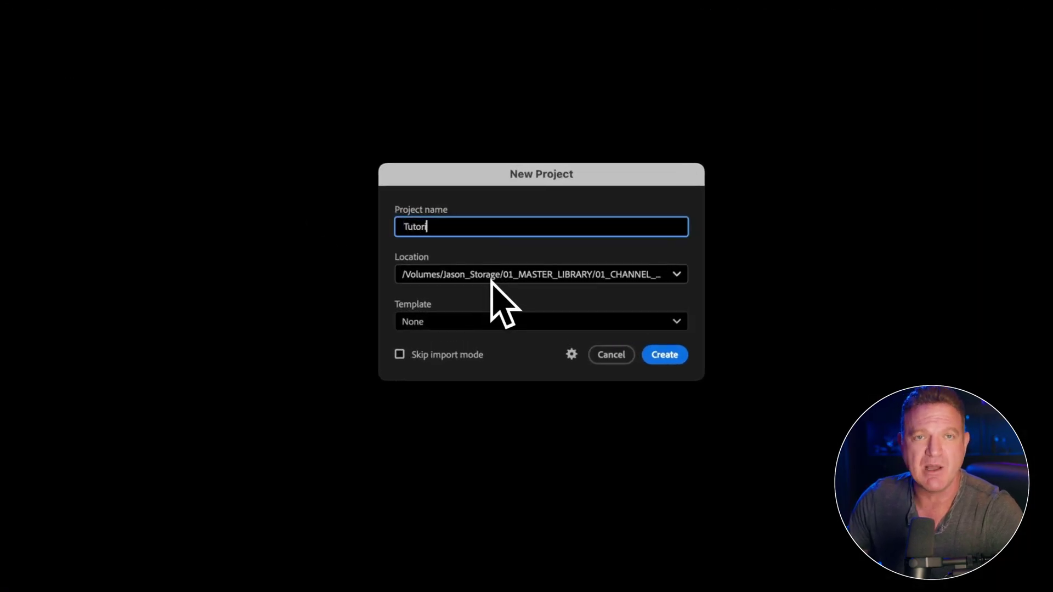
left_click(674, 276)
left_click(508, 348)
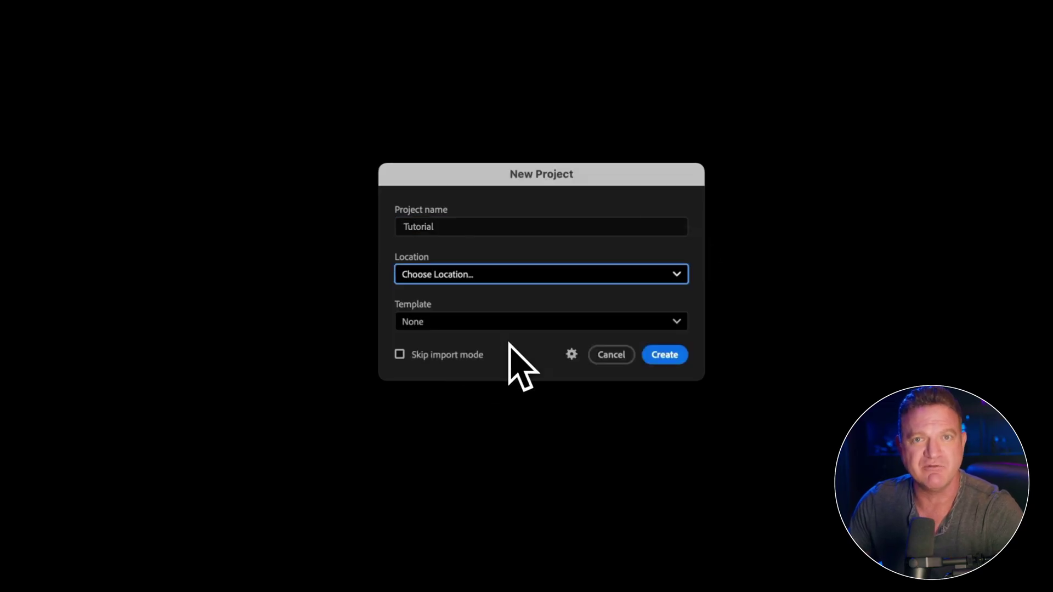
left_click(483, 439)
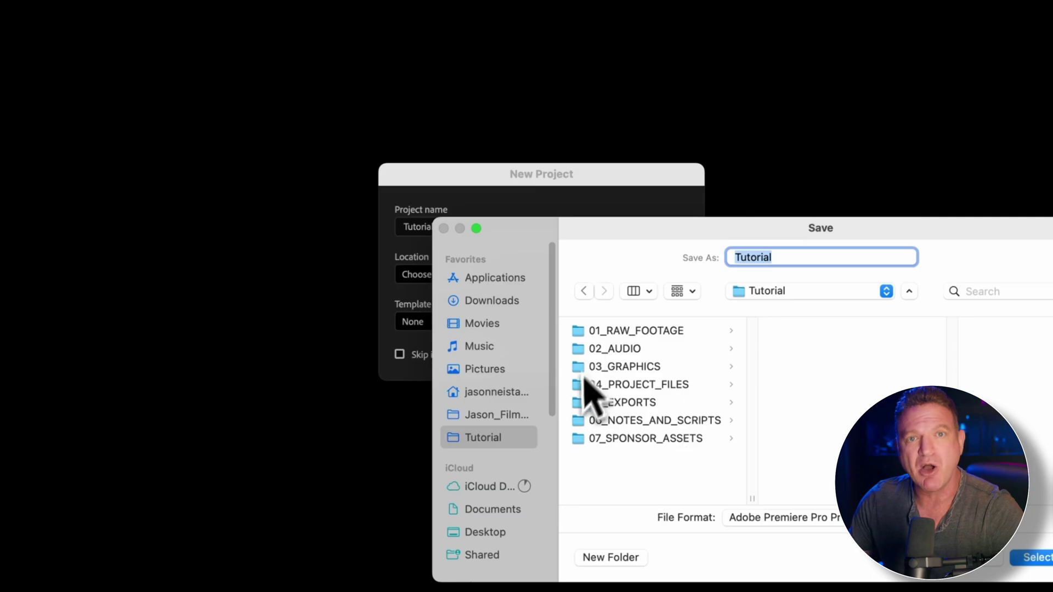
left_click(650, 387)
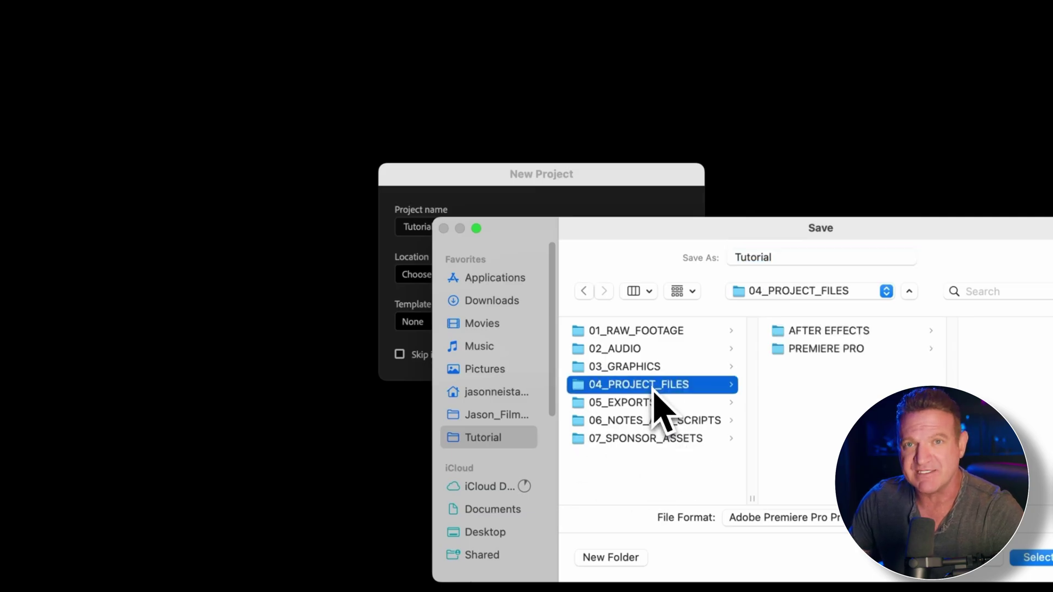
left_click(825, 351)
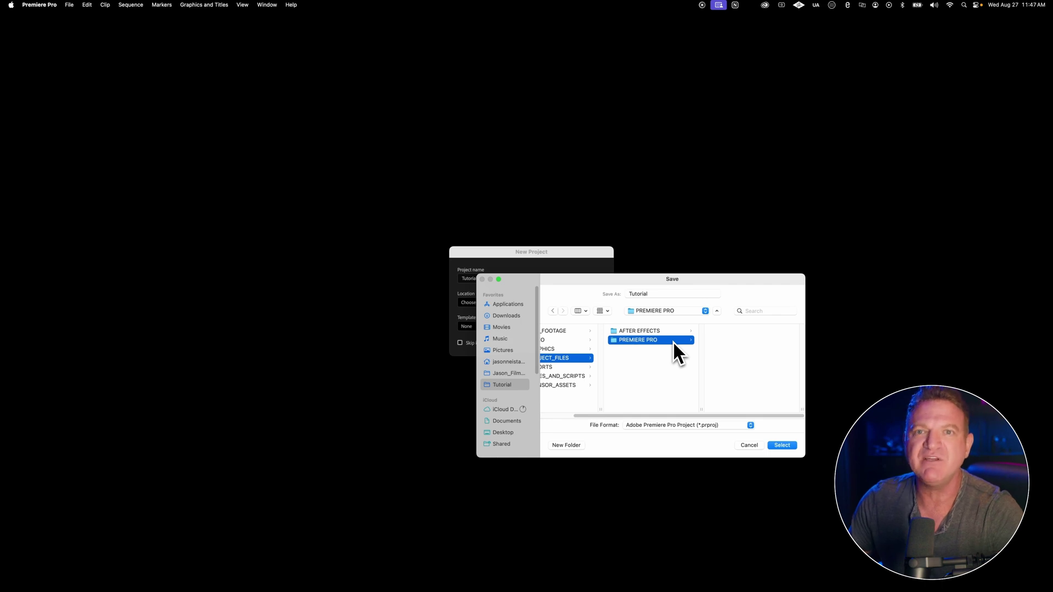
scroll(673, 340, "left", 3)
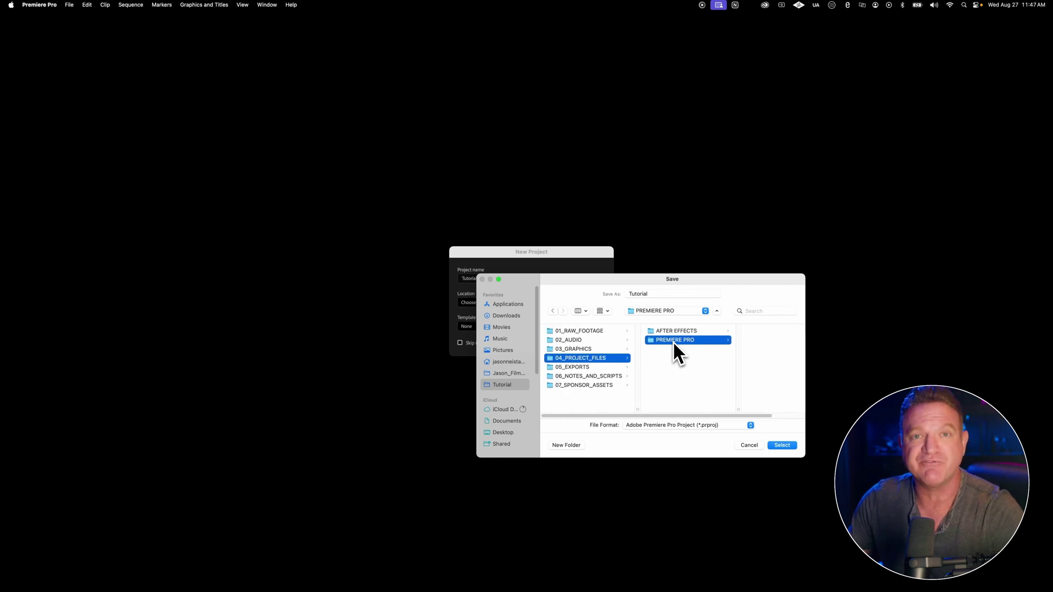
left_click(775, 446)
left_click(597, 343)
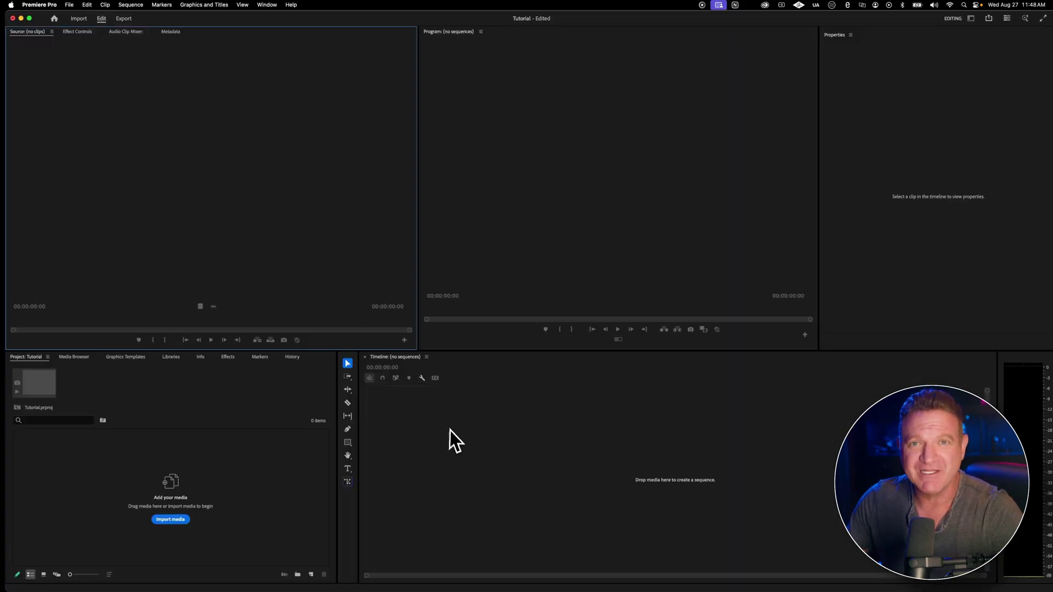
left_click(729, 449)
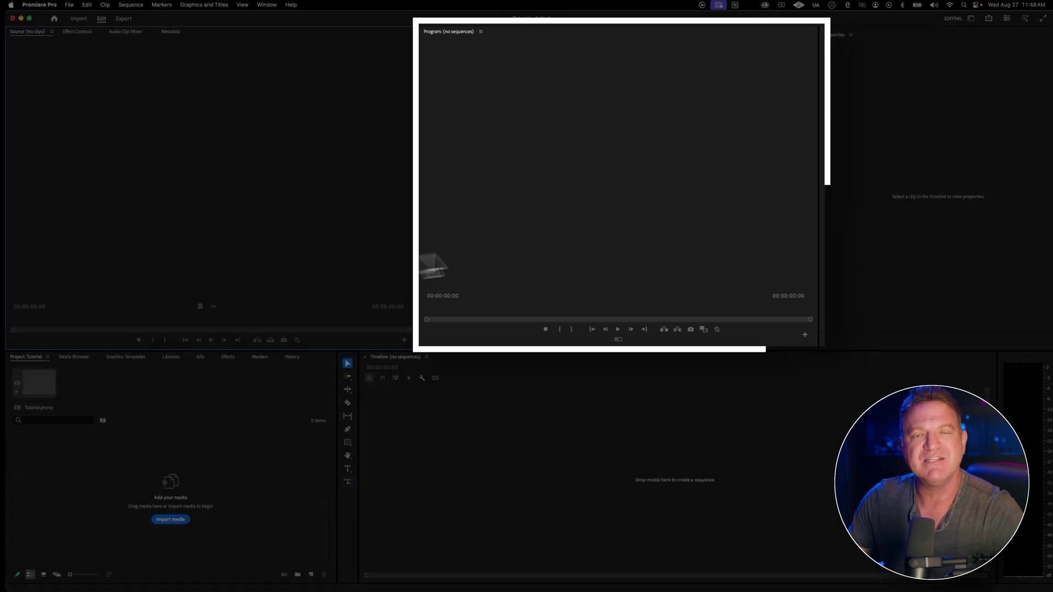
left_click(560, 239)
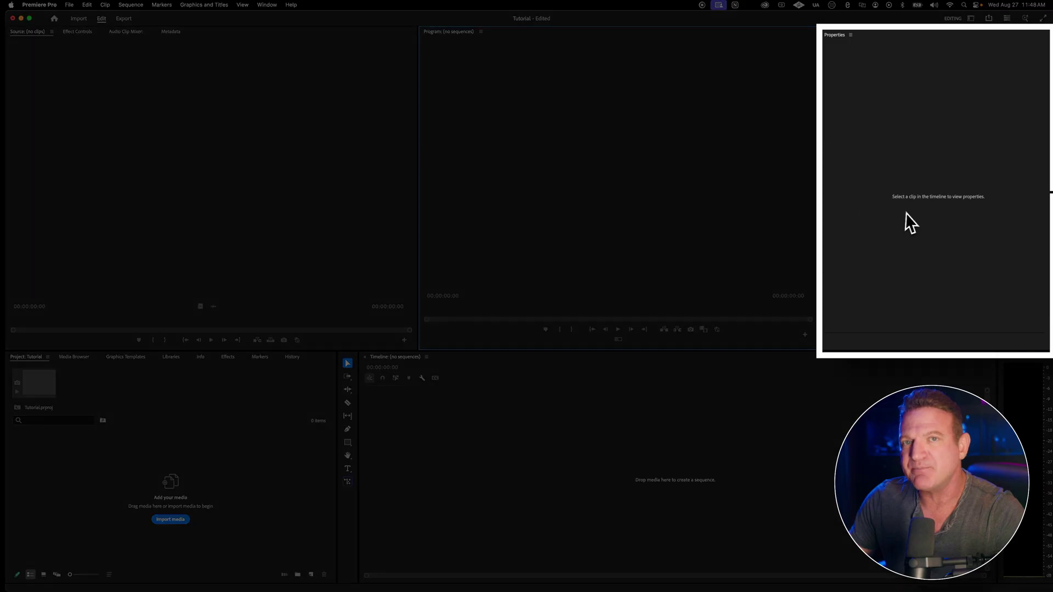
left_click(907, 214)
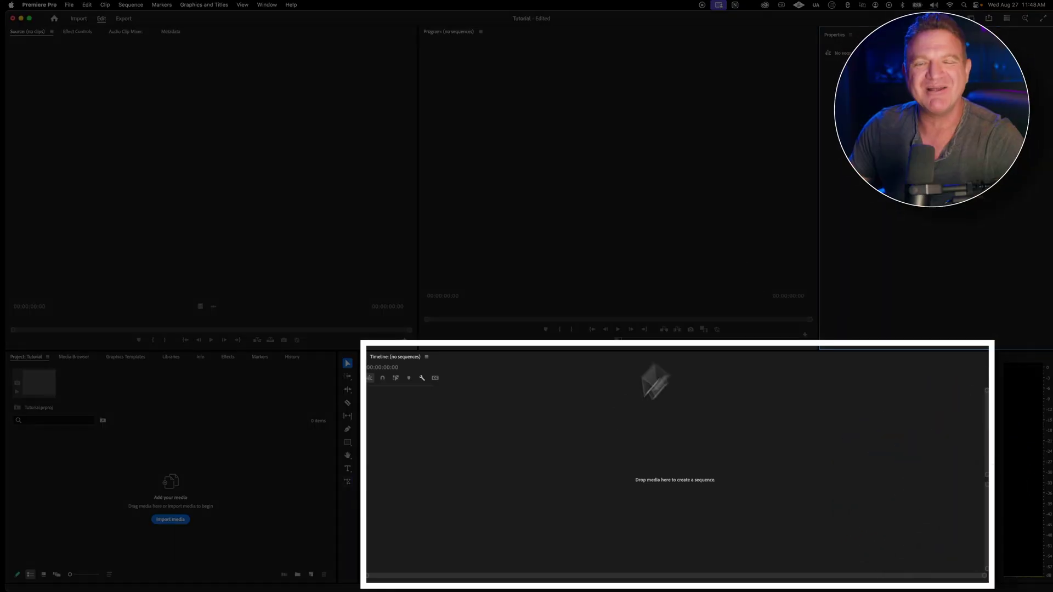
left_click(563, 473)
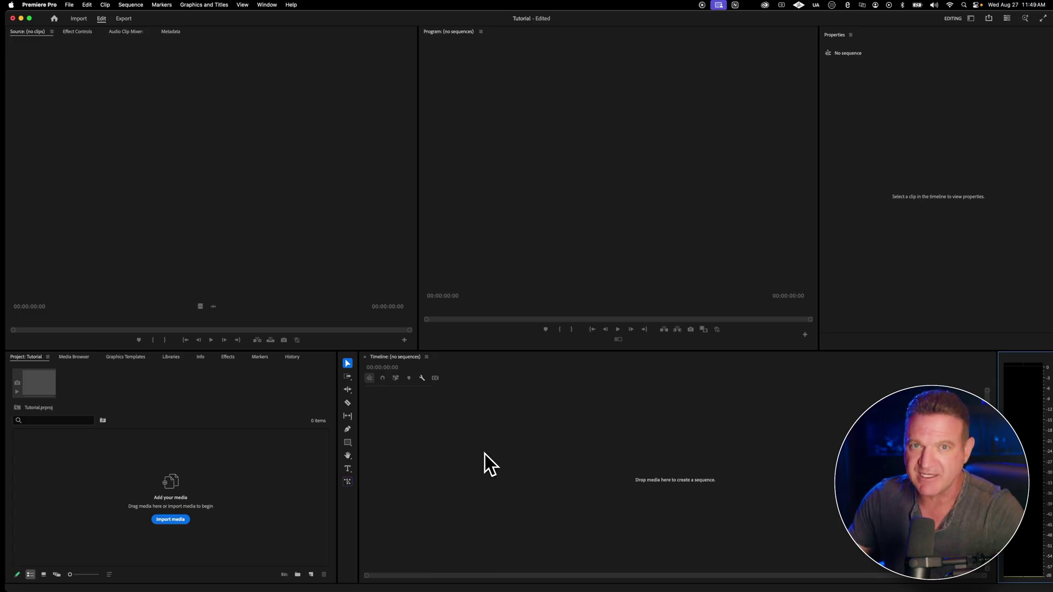
left_click(511, 352)
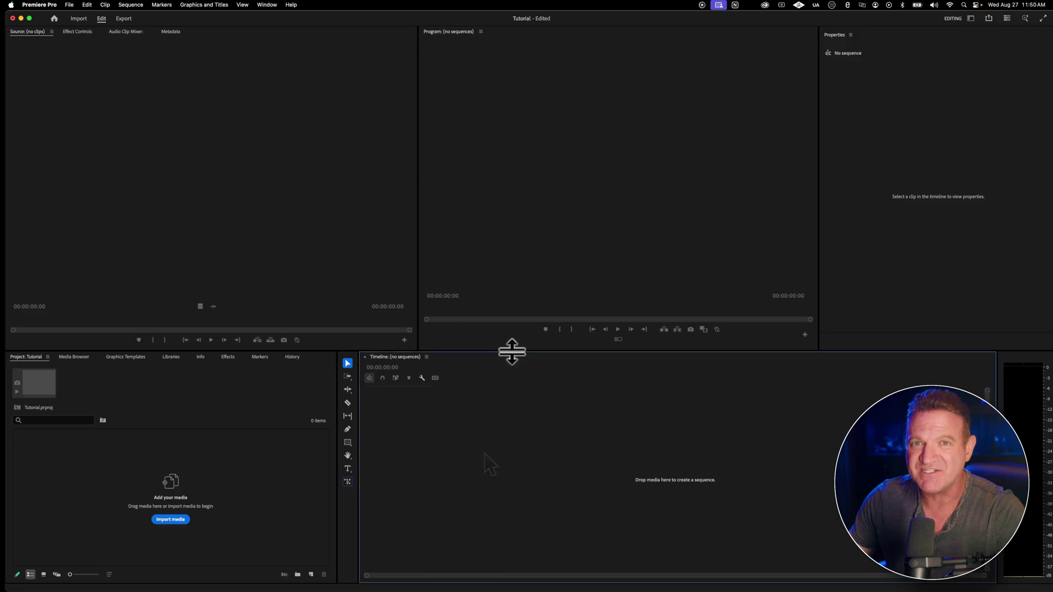
left_click_drag(511, 351, 536, 219)
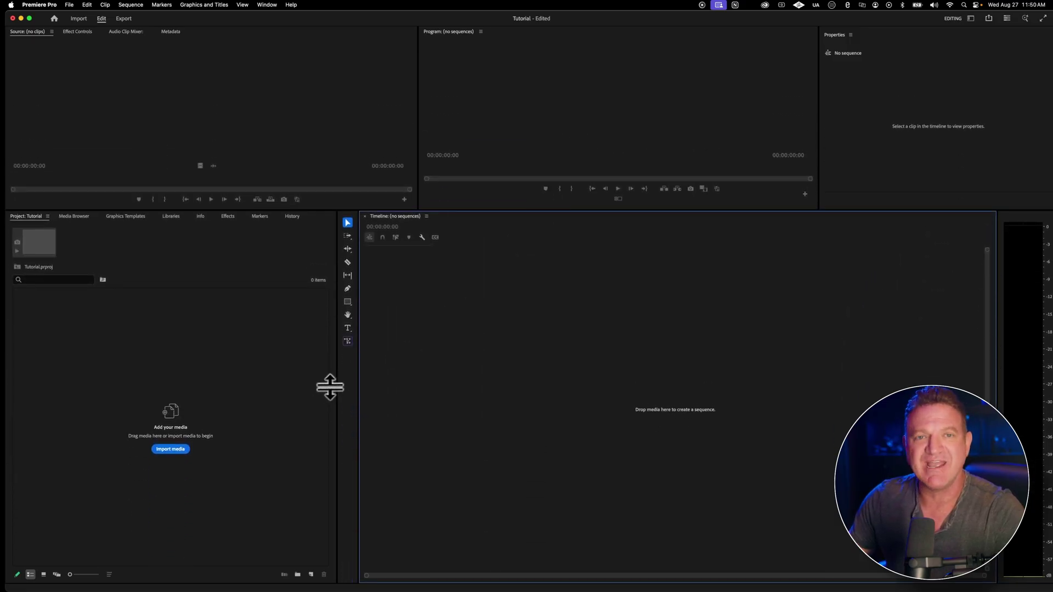
left_click_drag(338, 385, 131, 359)
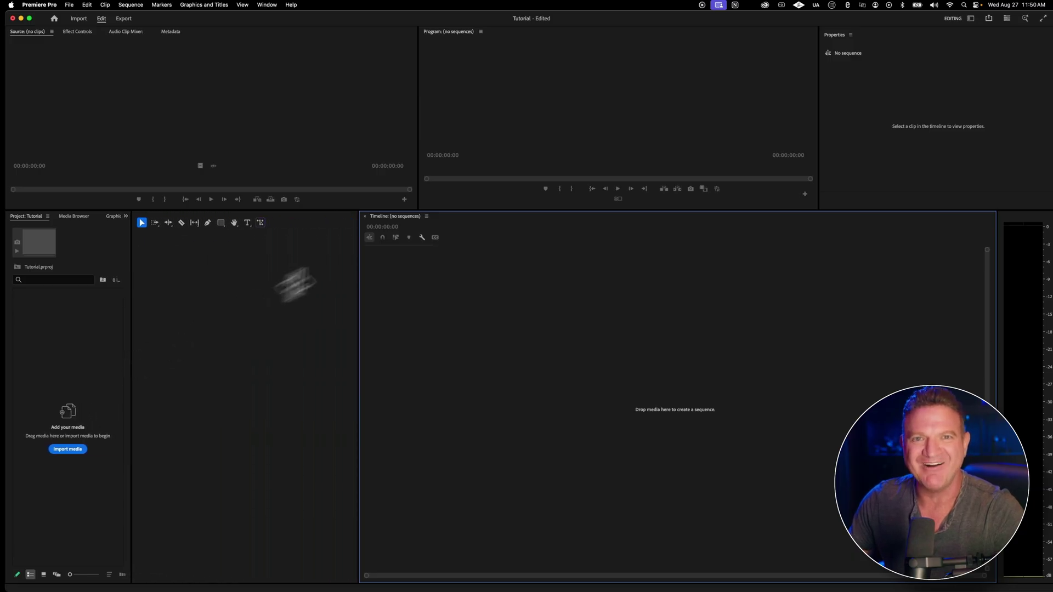
left_click_drag(820, 181, 987, 174)
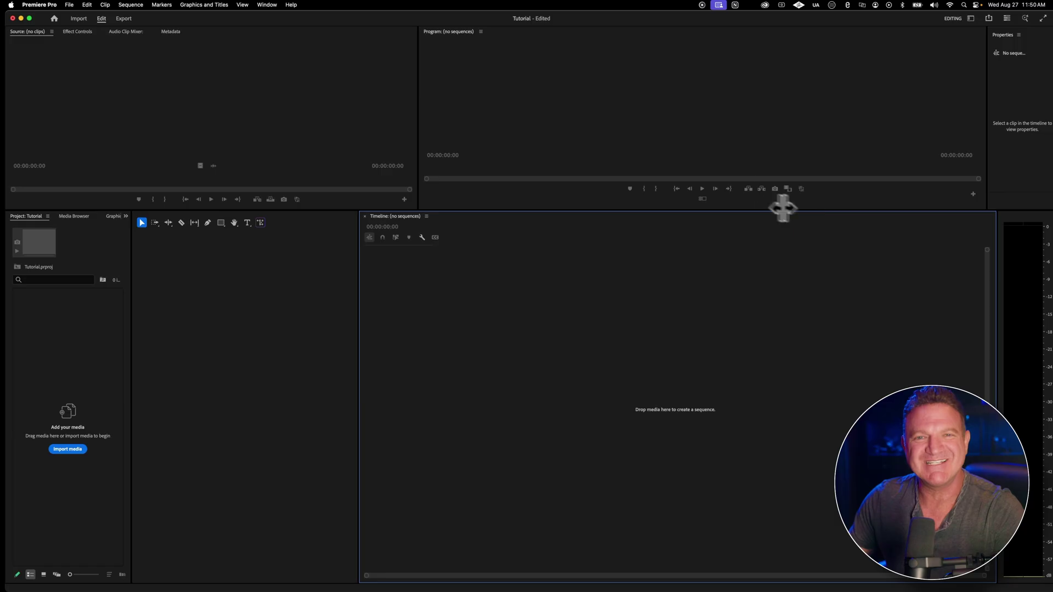
left_click(267, 5)
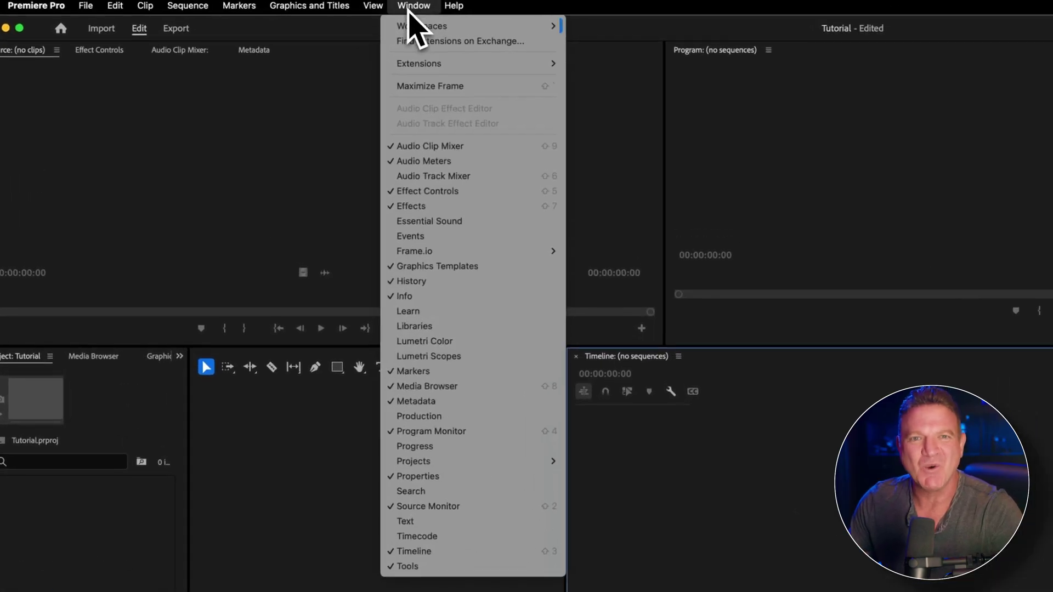
mouse_move(428, 26)
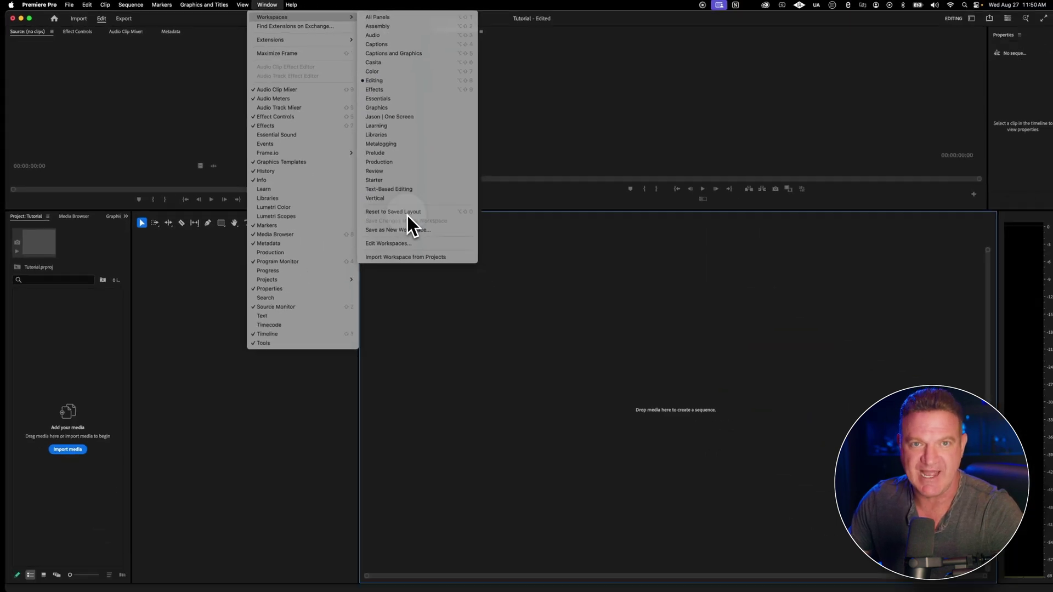
left_click(646, 347)
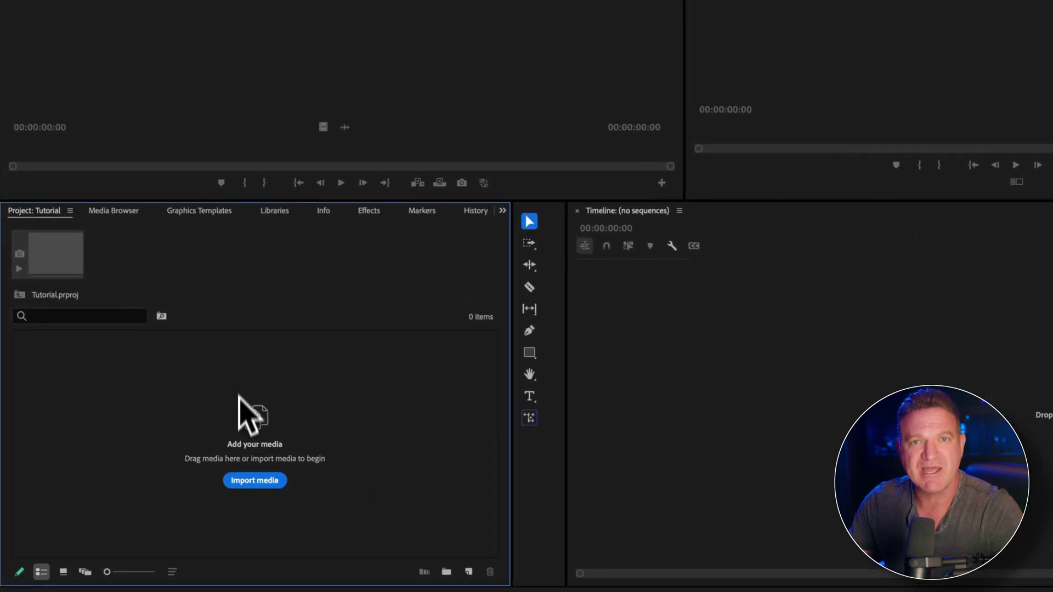
Step: Import V1-0001, V1-0005 and B Roll_1 from 01_RAW_FOOTAGE/All Files through the import dialog
left_click(255, 485)
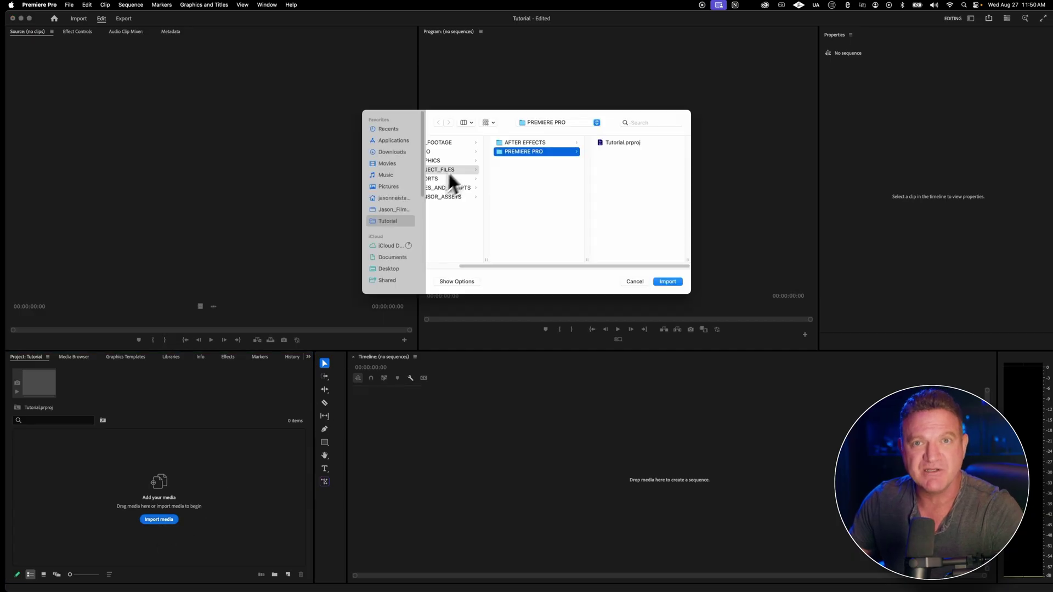
left_click(451, 144)
left_click(553, 142)
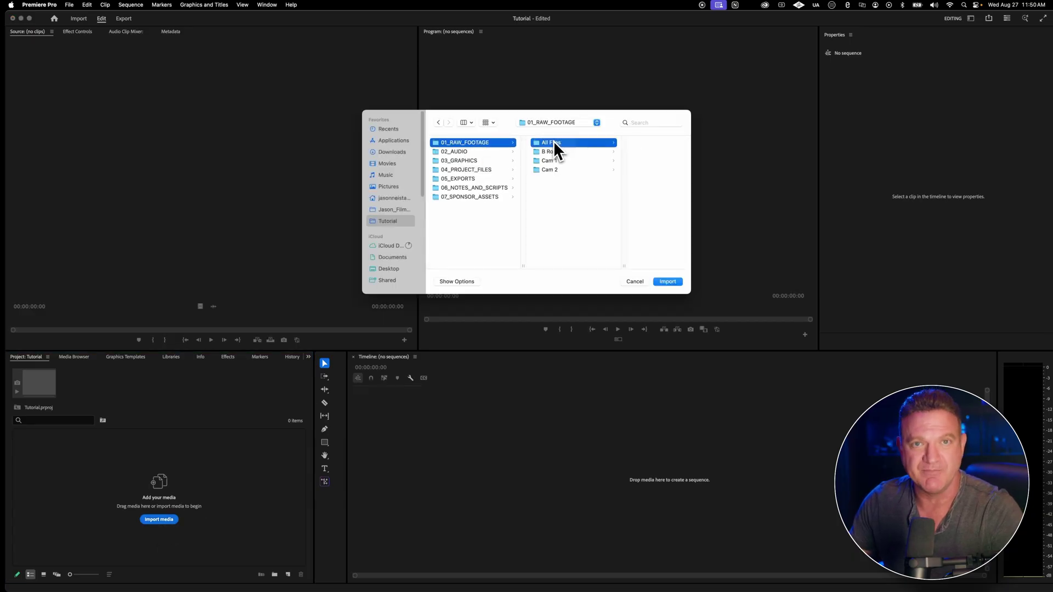
left_click_drag(622, 220, 611, 153)
left_click(537, 224)
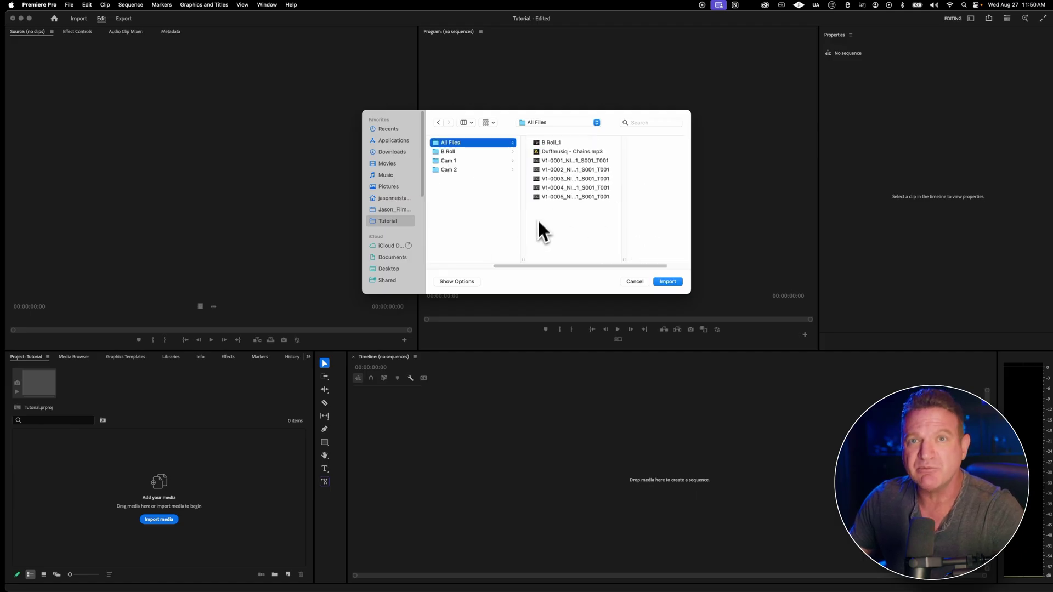
left_click(554, 197)
left_click(540, 160, "super")
left_click(526, 142, "super")
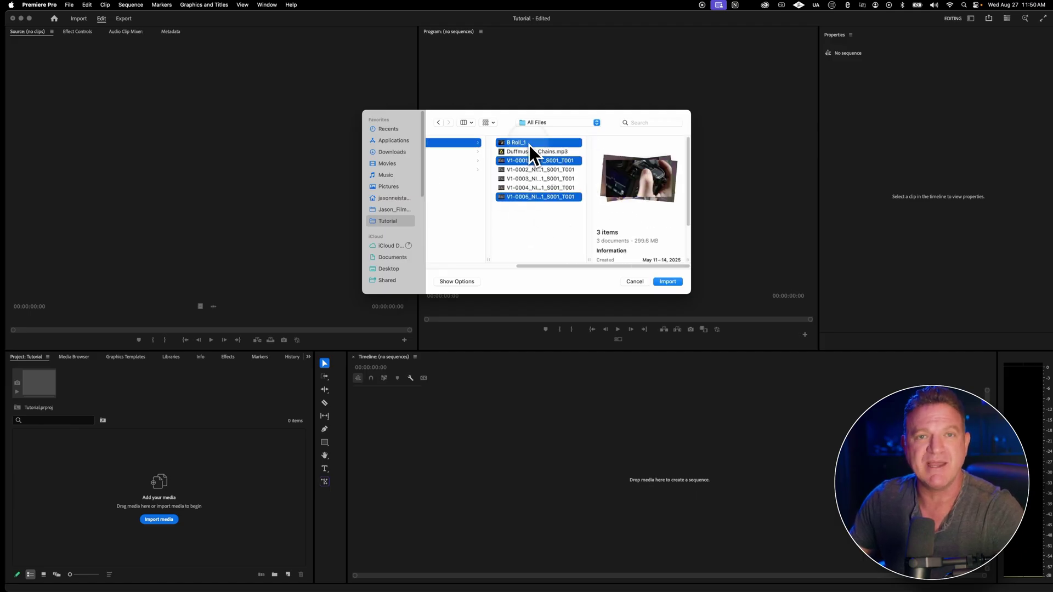
left_click(668, 283)
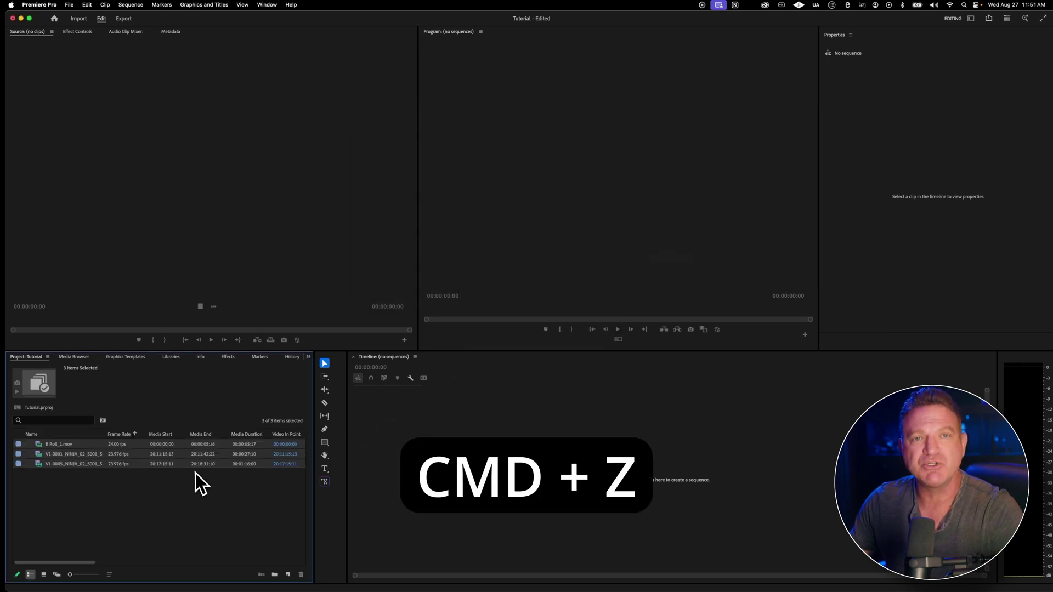
Step: Undo that import, then in Finder select clips V1-0003 to V1-0005 in All Files
key("super+z")
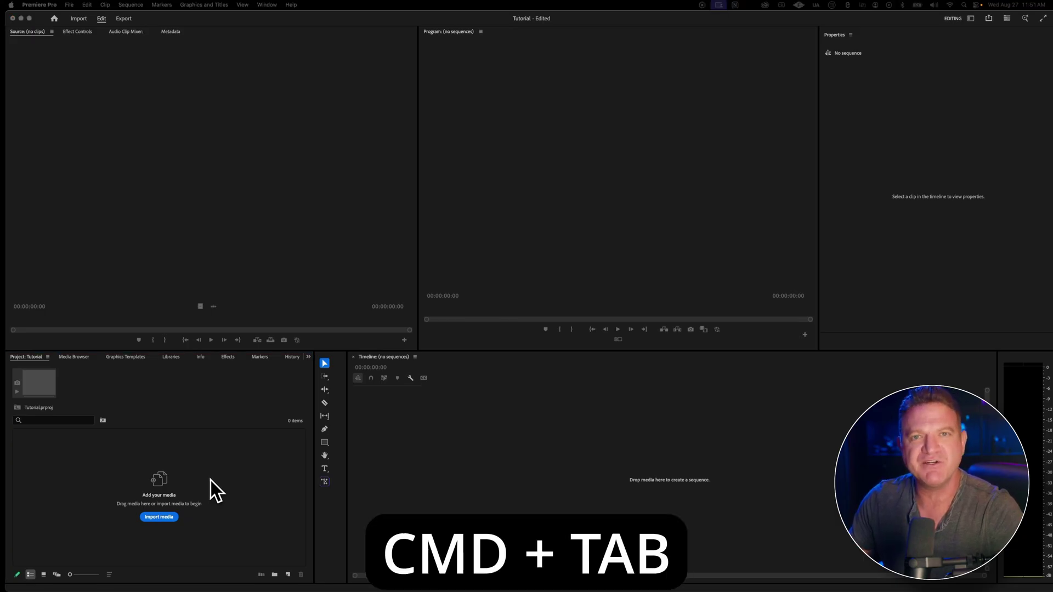
key("super+Tab")
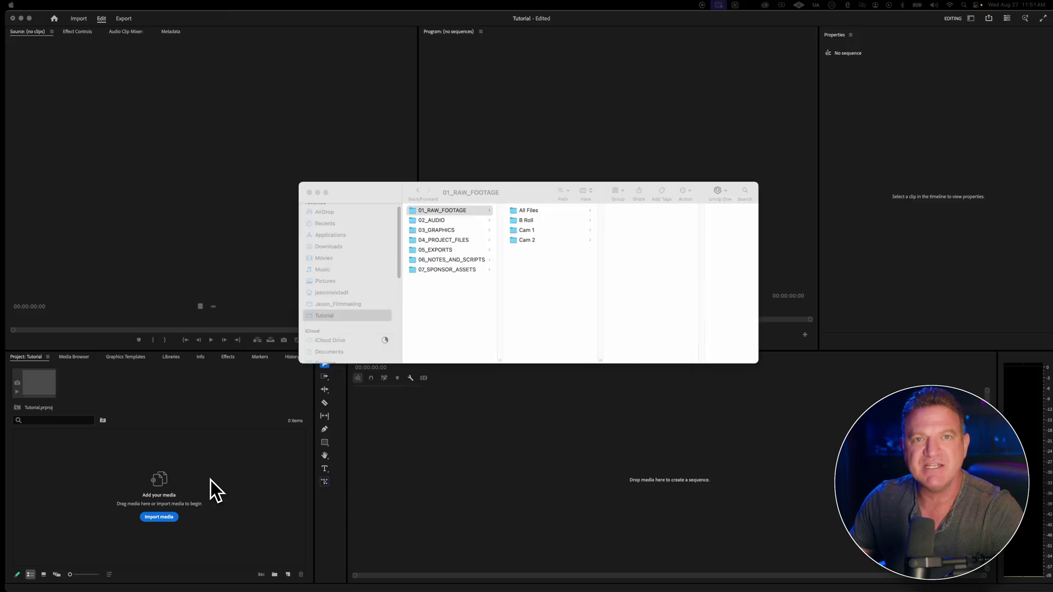
left_click(529, 212)
left_click_drag(650, 310, 148, 481)
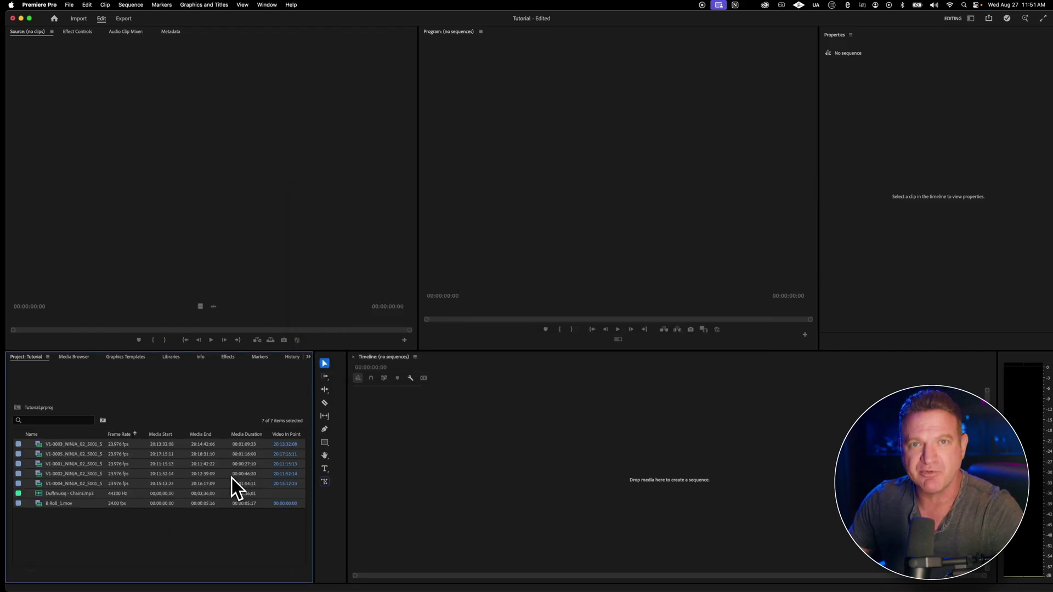
Step: Create a new bin named 'Video Files' in the Project panel
right_click(117, 541)
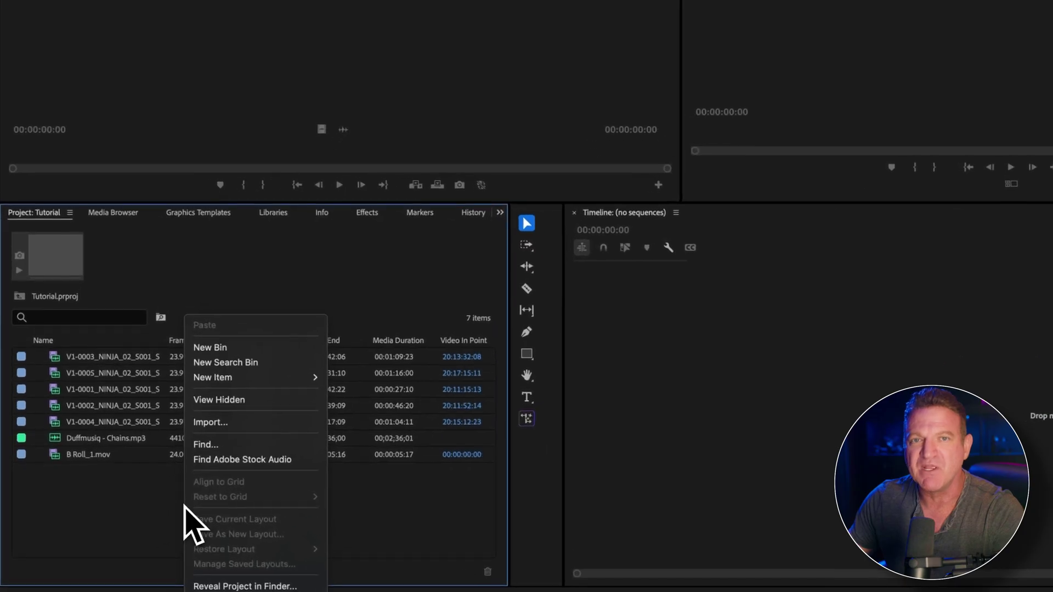
left_click(229, 350)
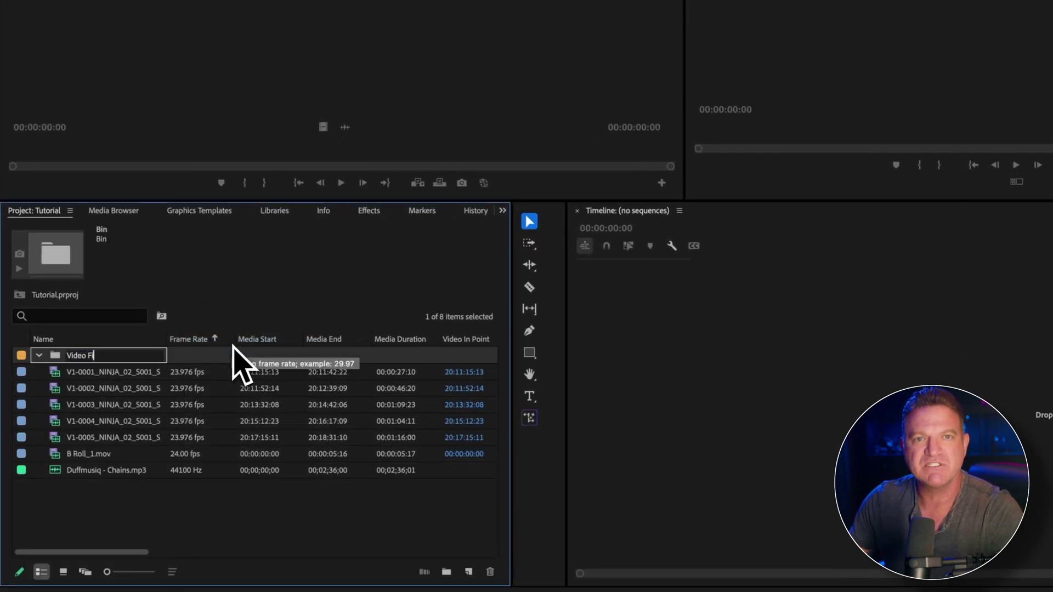
type("Video Files")
key("Tab")
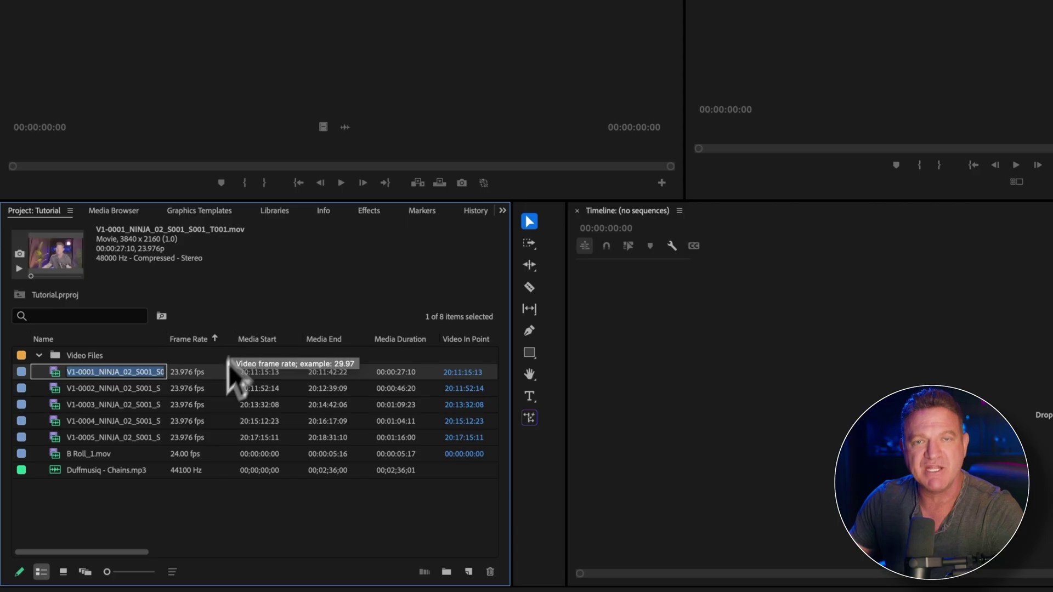
left_click(167, 510)
Step: Add two more bins named 'Music' and 'Photos'
right_click(167, 511)
key("Escape")
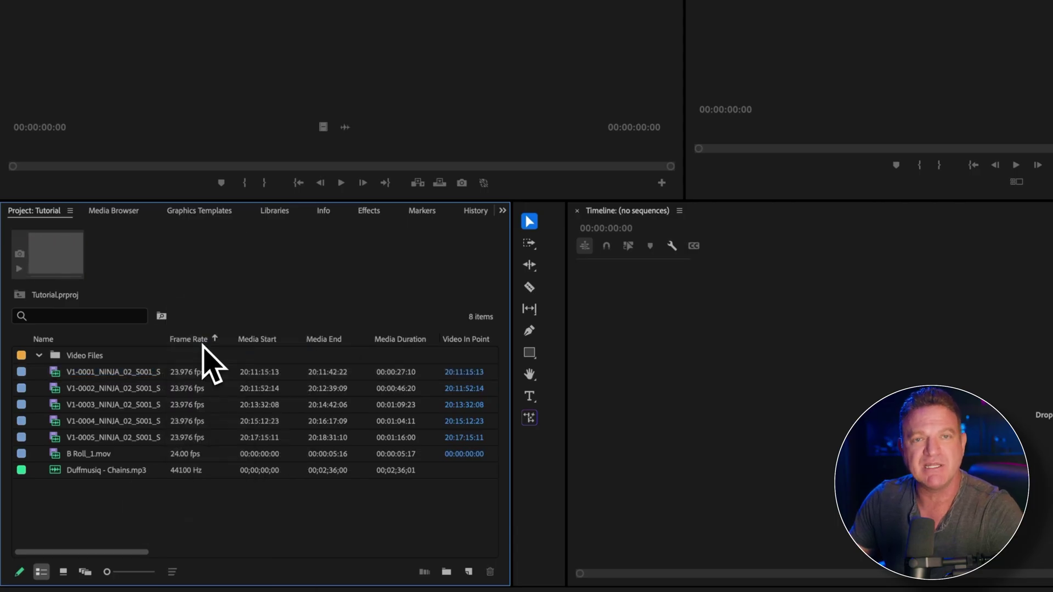
type("Music")
key("Tab")
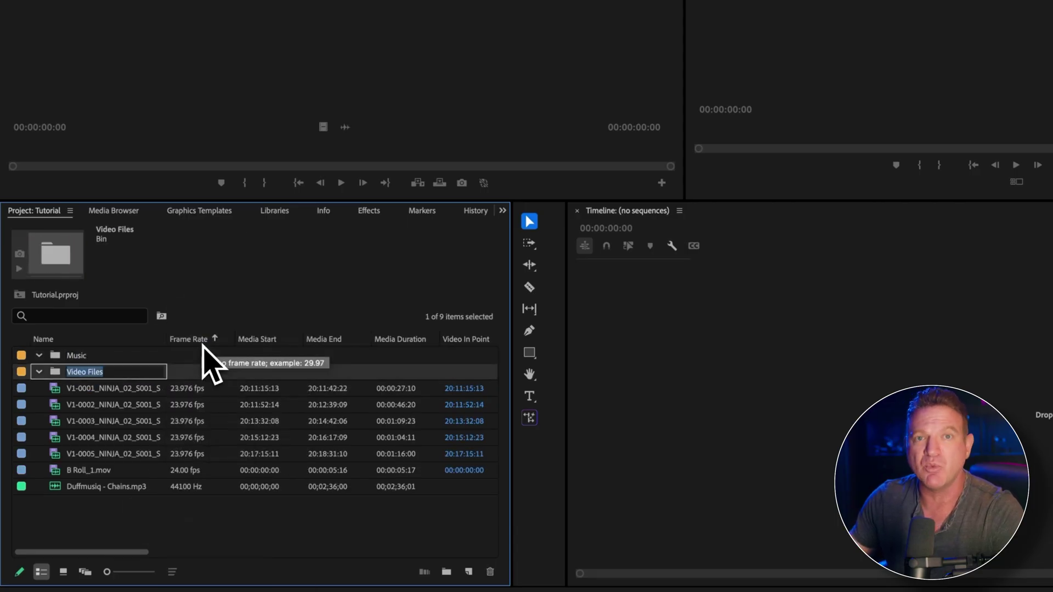
right_click(134, 543)
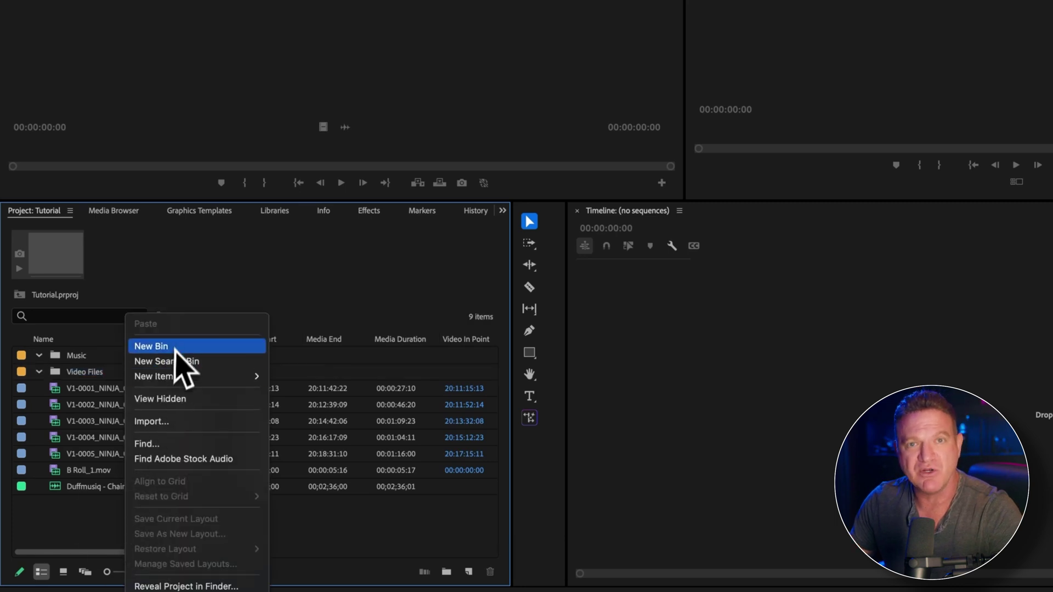
left_click(137, 346)
type("Photos")
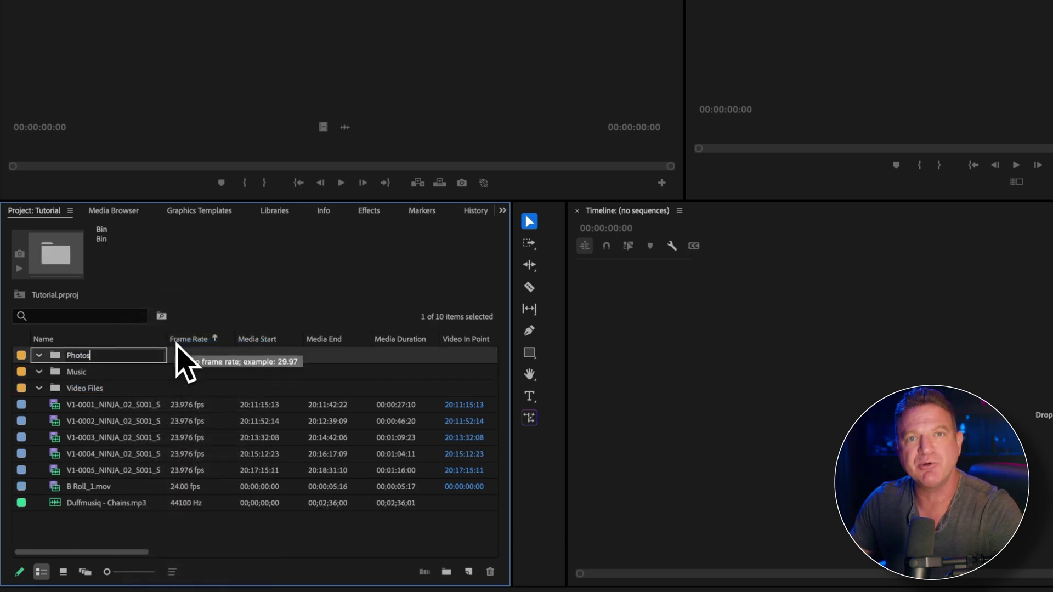
key("Tab")
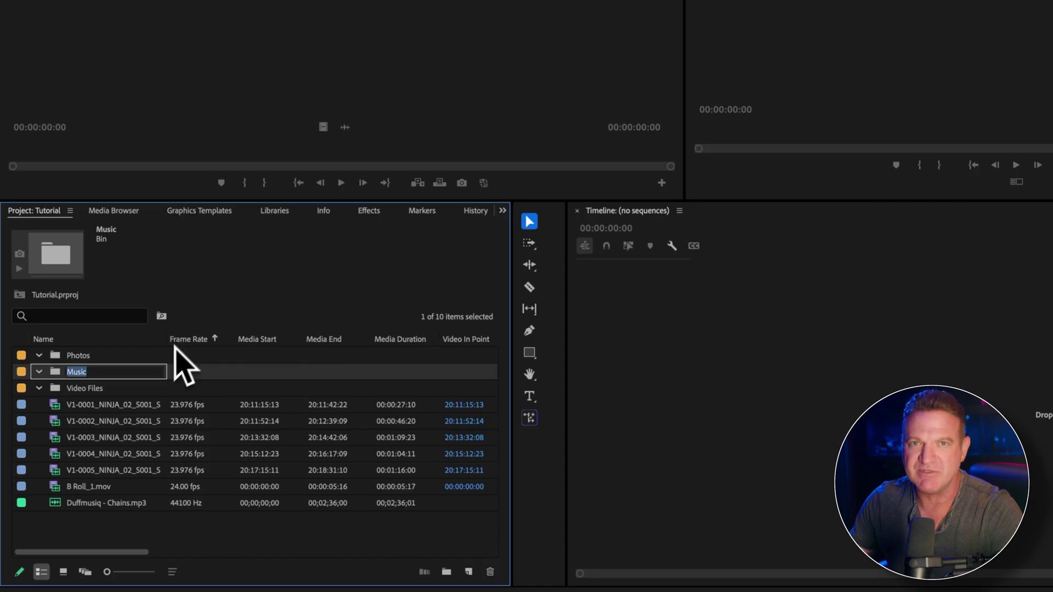
Step: Move the five camera clips into Video Files and the Duffmusiq - Chains.mp3 track into a bin, then undo
left_click(129, 404)
left_click(93, 470, "shift")
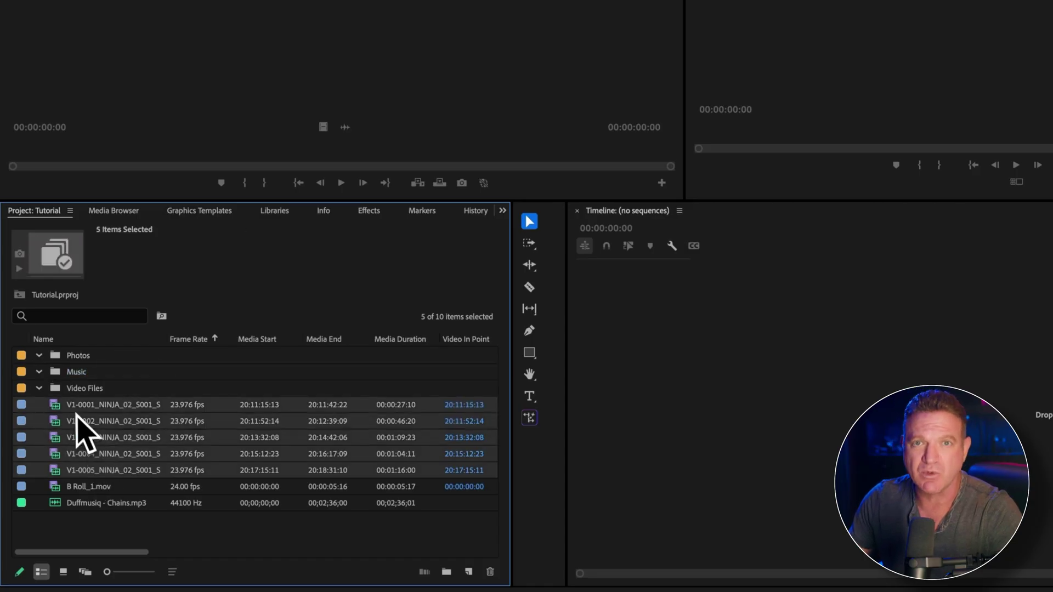
mouse_move(81, 407)
left_mouse_down()
mouse_move(88, 376)
mouse_move(87, 388)
left_mouse_up()
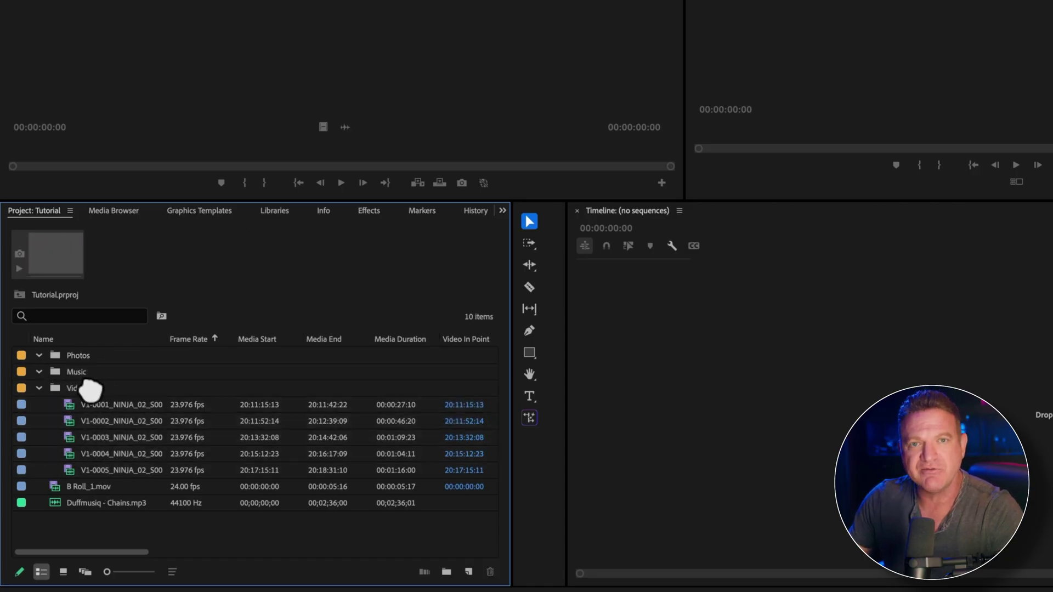
left_click_drag(85, 489, 90, 359)
left_click_drag(86, 507, 91, 394)
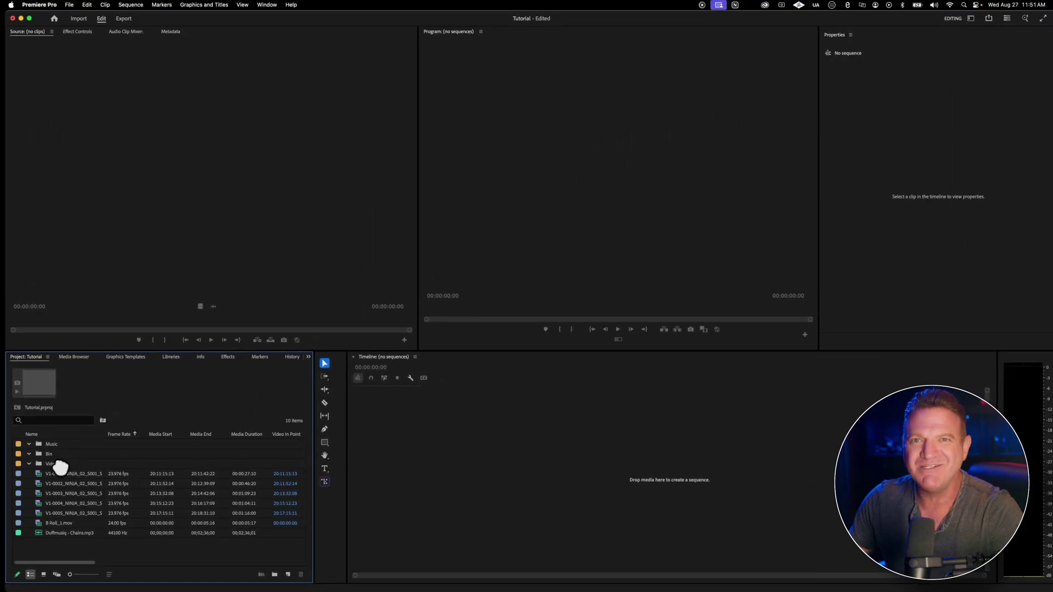
key("super+z")
key("super+z")
key("super+z")
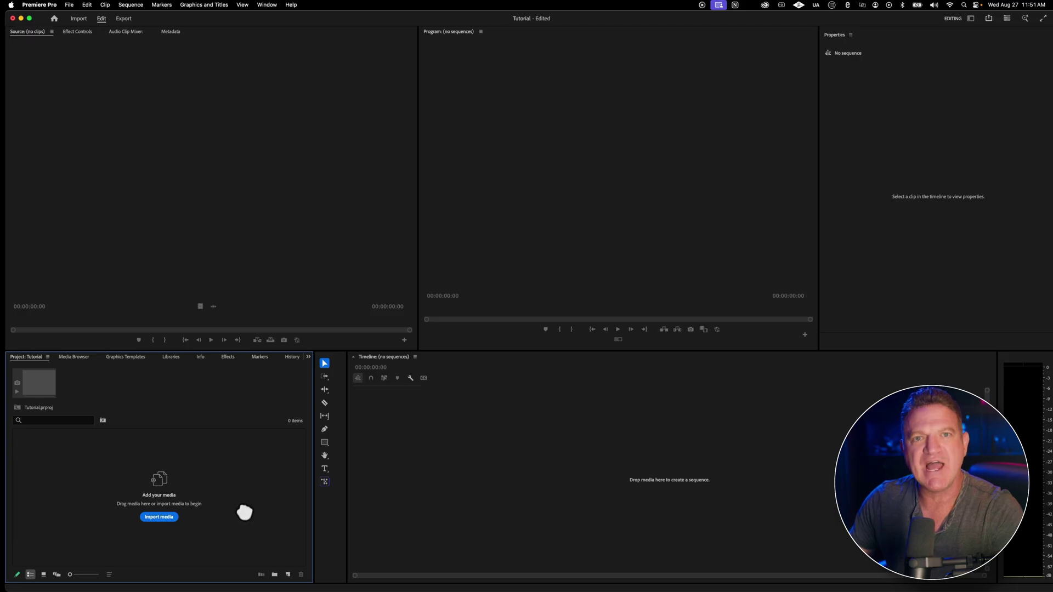
Step: In Finder, browse B Roll, Cam 1 and Cam 2 in 01_RAW_FOOTAGE, then 02_AUDIO and 03_GRAPHICS
key("super+Tab")
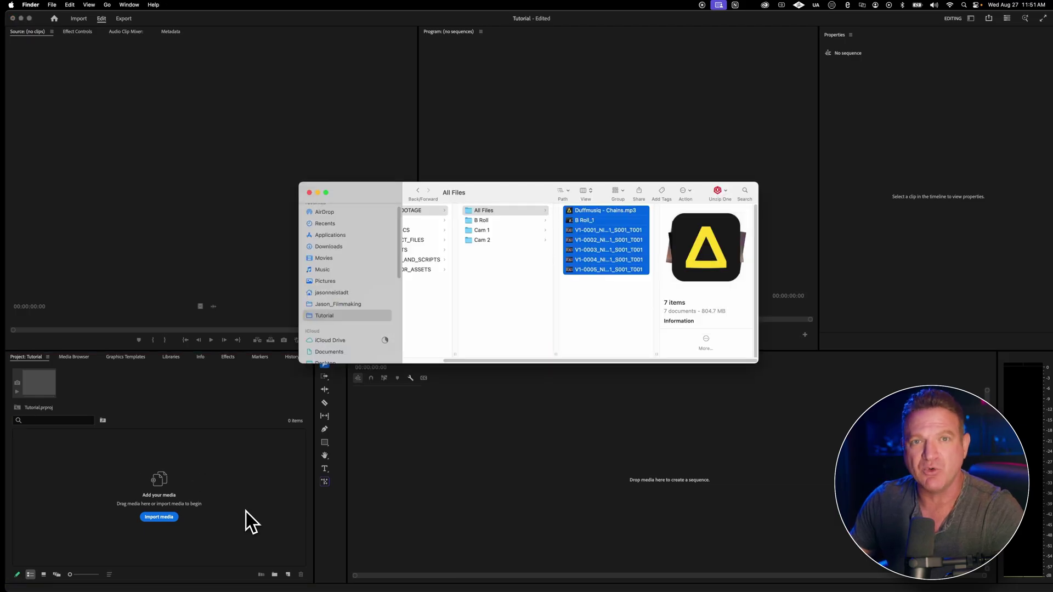
scroll(502, 312, "left", 3)
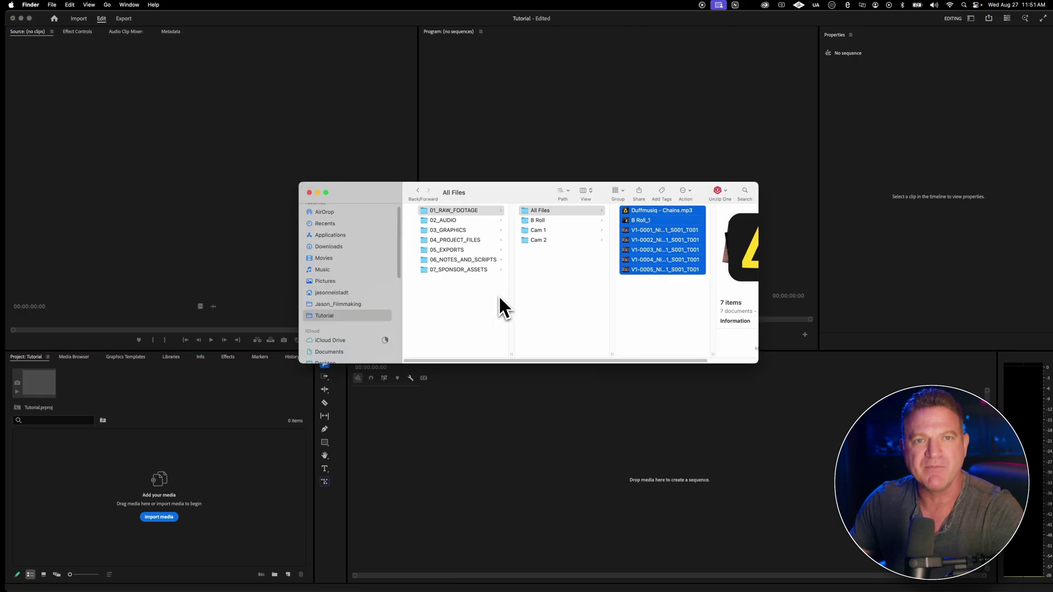
left_click(535, 221)
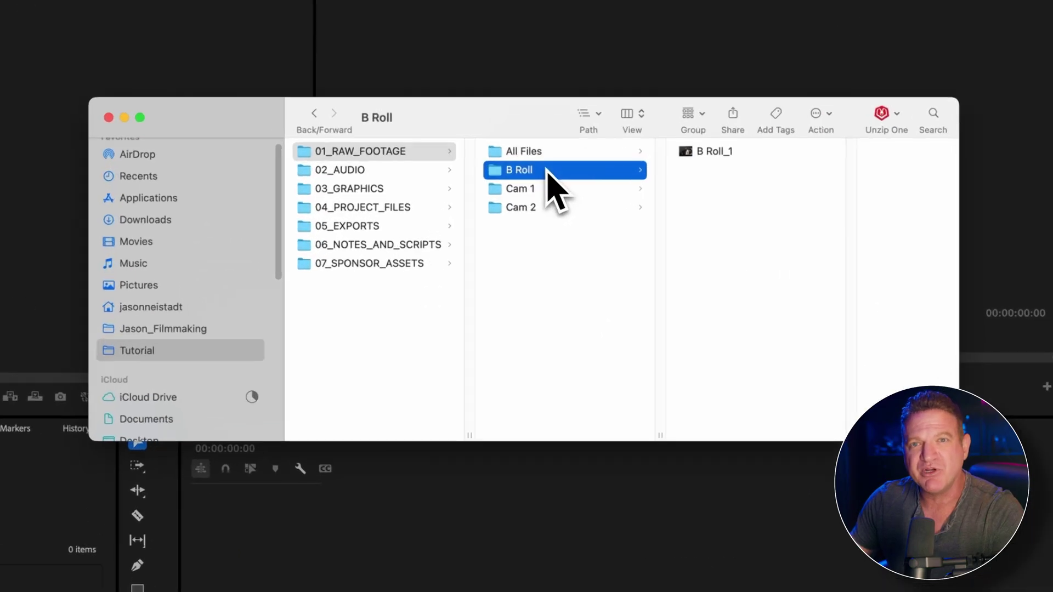
left_click(531, 231)
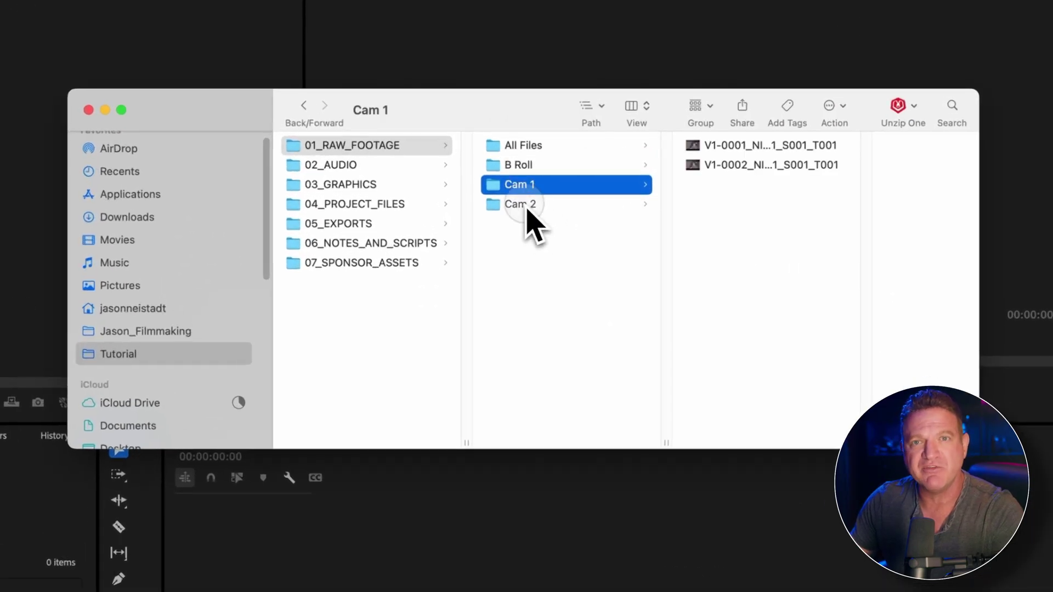
left_click(527, 206)
left_click(370, 169)
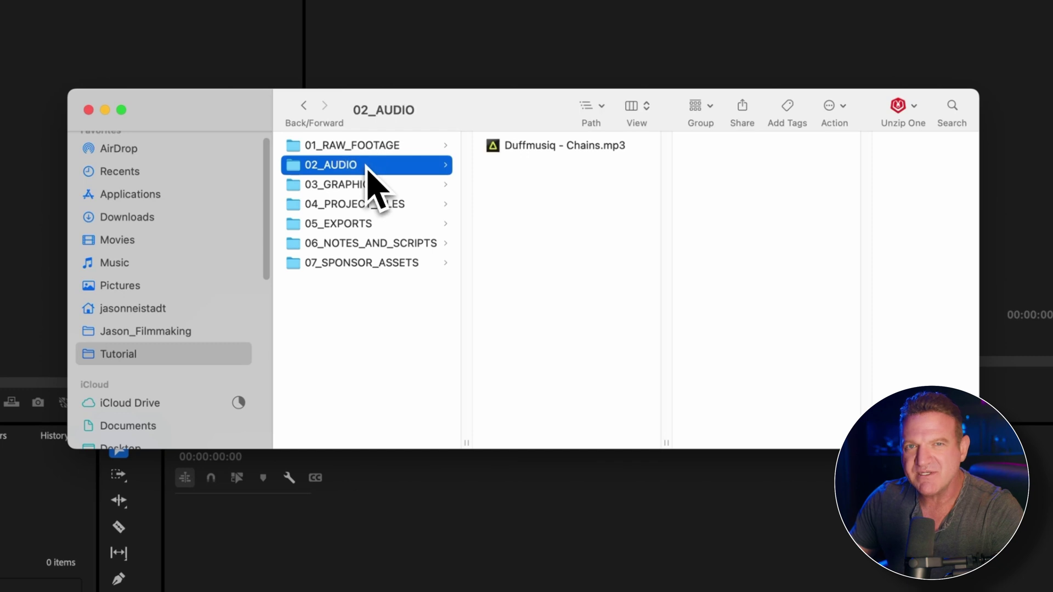
left_click(367, 189)
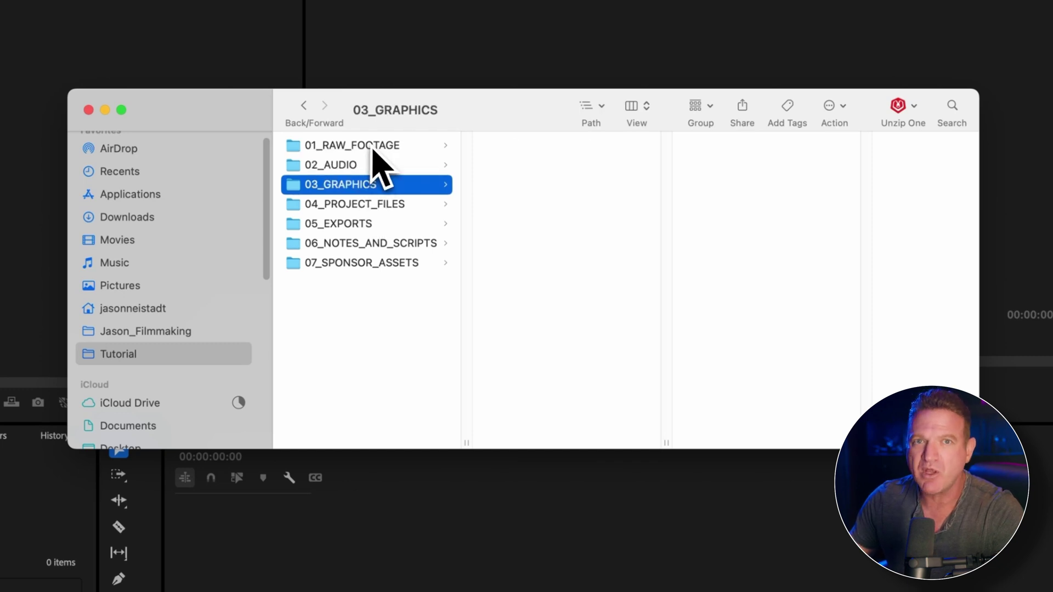
Step: Review the folders again, then drag 01_RAW_FOOTAGE through 03_GRAPHICS toward the Premiere project
left_click(368, 146)
left_click(507, 166)
left_click(496, 185)
left_click(494, 205)
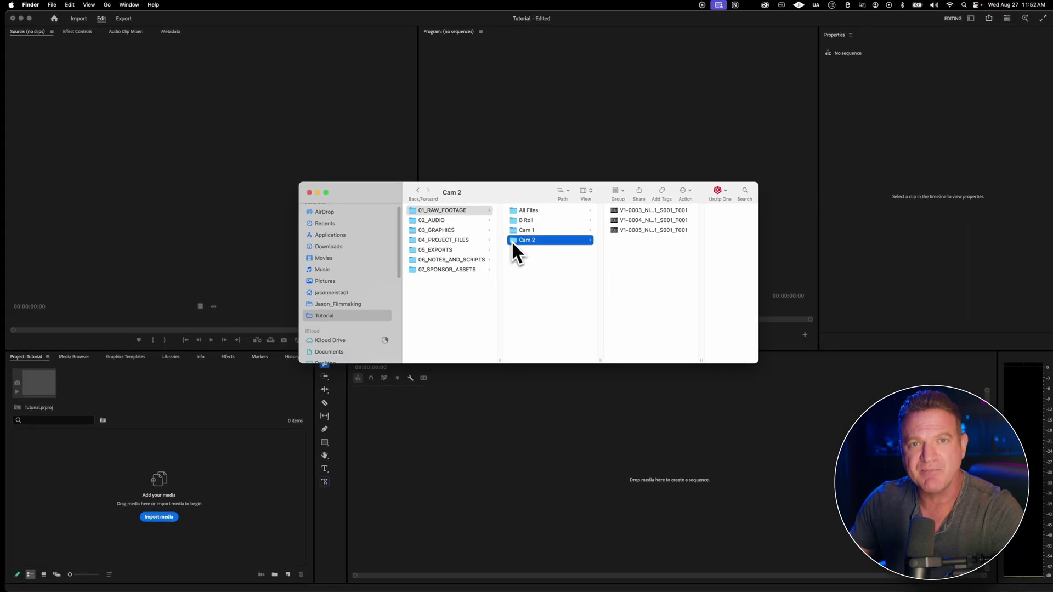
left_click(440, 219)
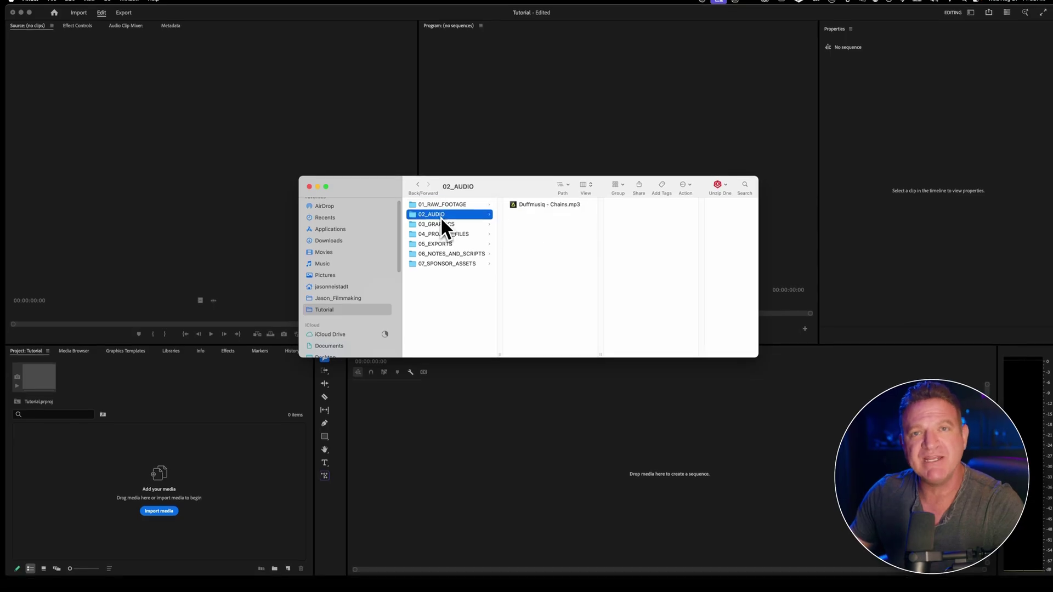
left_click(440, 230)
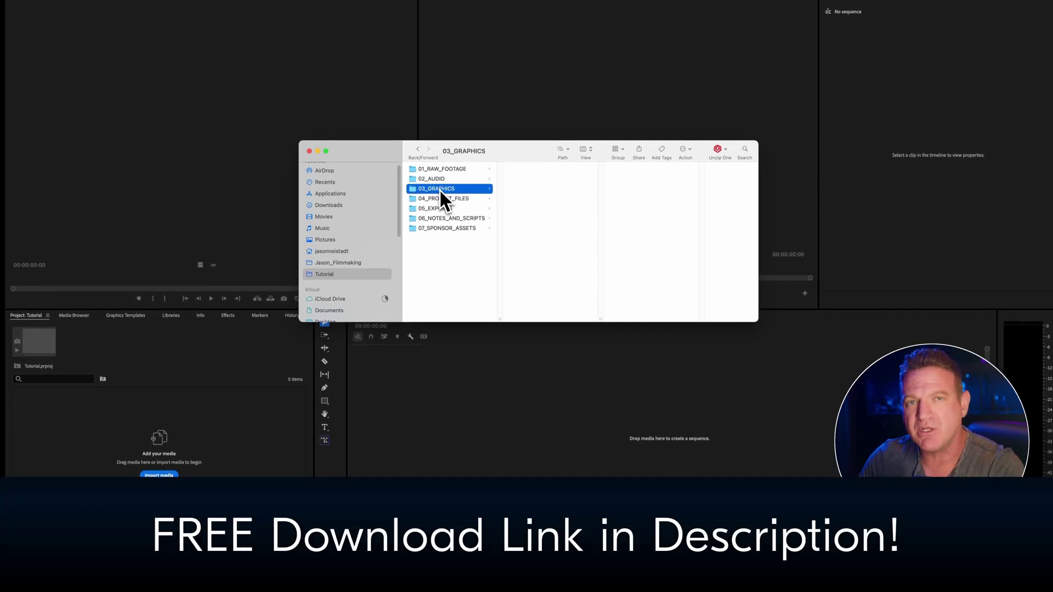
left_click(445, 169, "shift")
left_click_drag(445, 170, 306, 290)
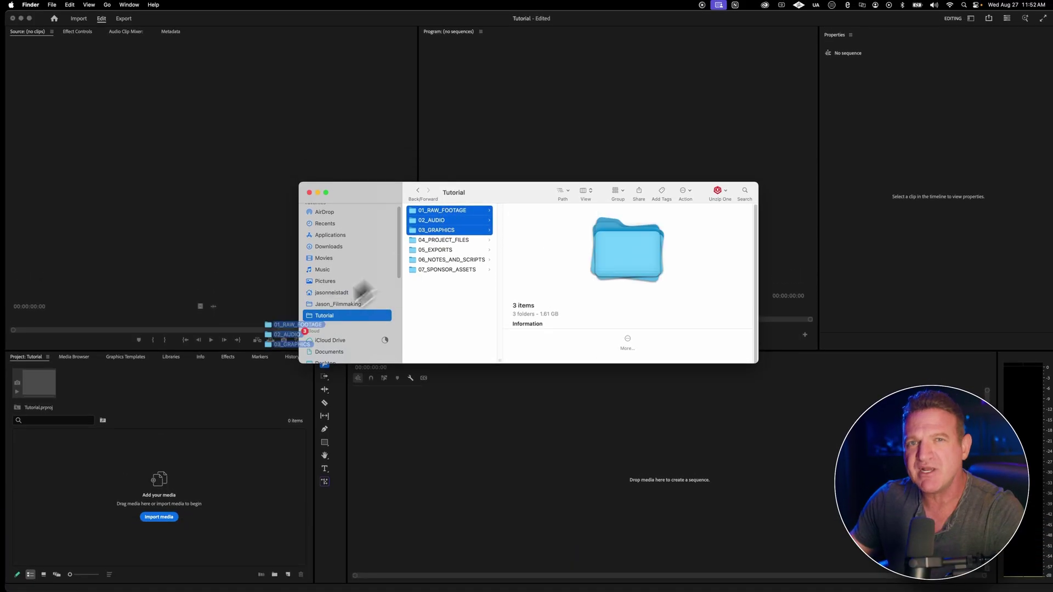
Step: Drop the three folders into the Project panel as bins and switch between icon and list view
left_click_drag(304, 328, 140, 461)
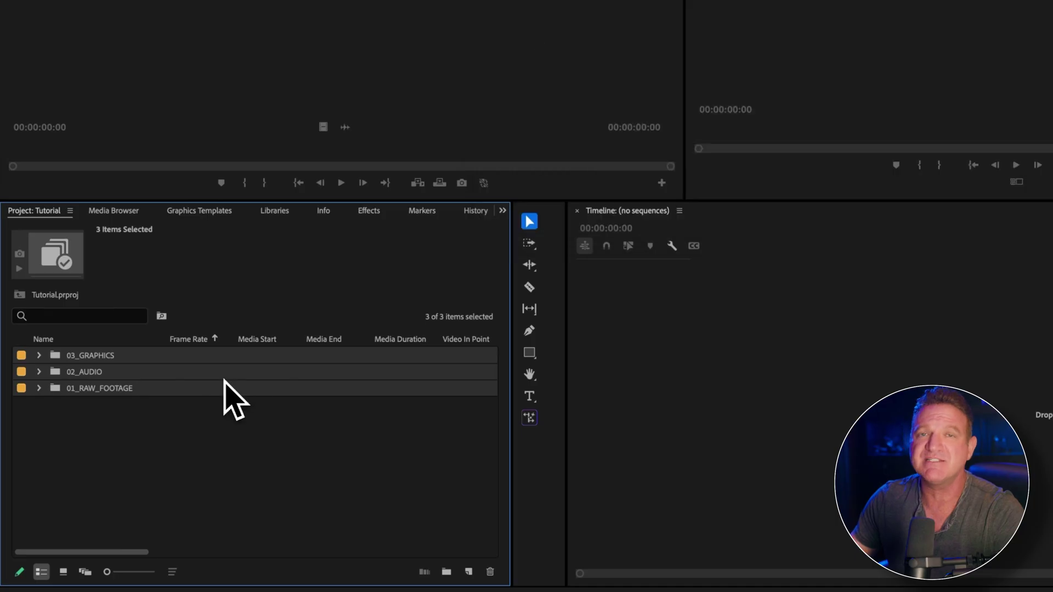
left_click(82, 441)
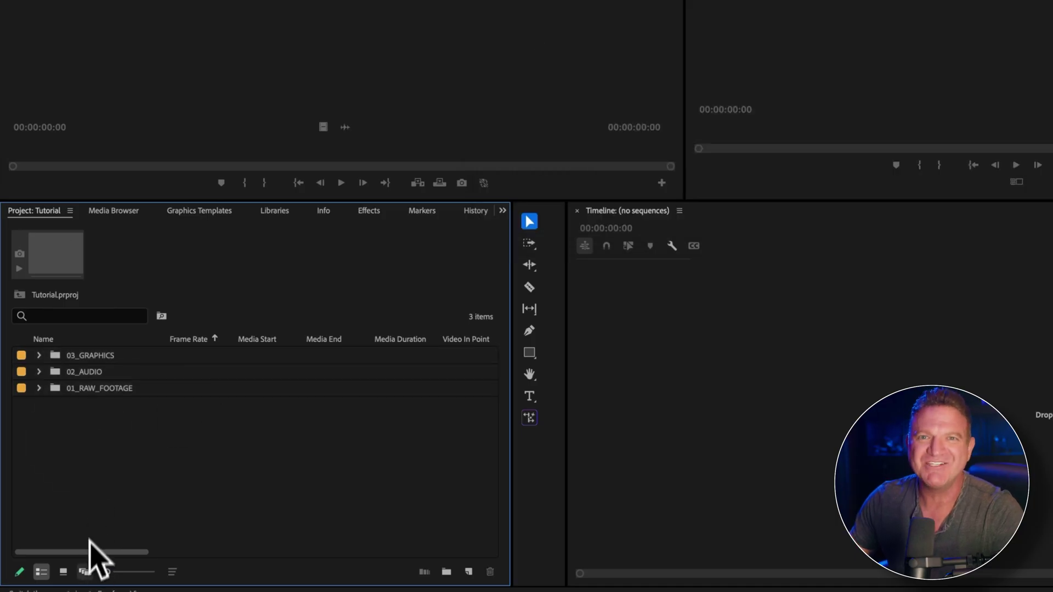
left_click(63, 572)
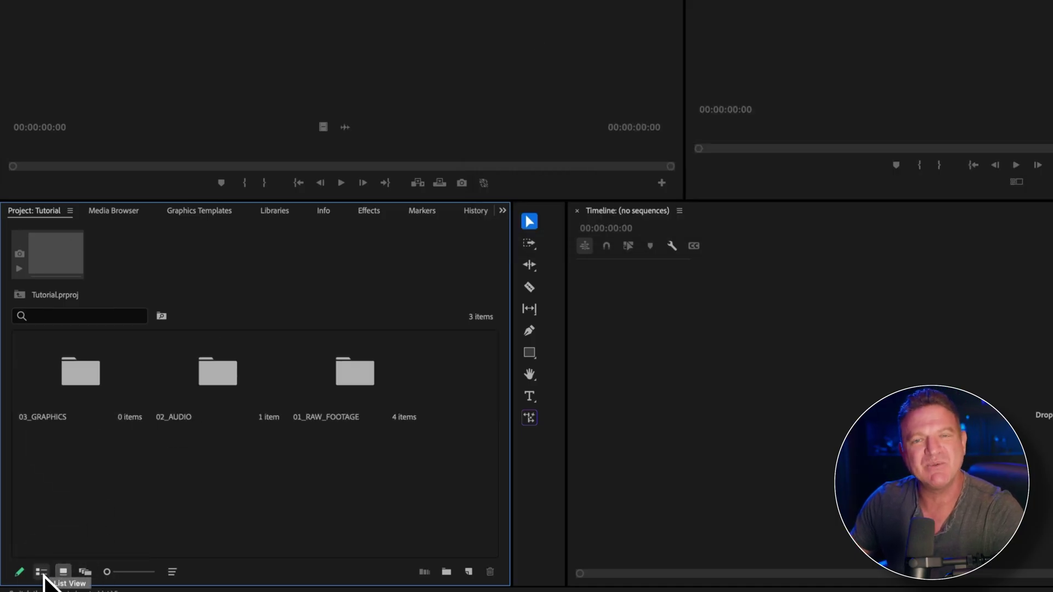
left_click(42, 572)
Step: Expand the 03_GRAPHICS, 02_AUDIO, 01_RAW_FOOTAGE and All Files bins to show their clips
left_click(39, 355)
left_click(38, 372)
left_click(39, 404)
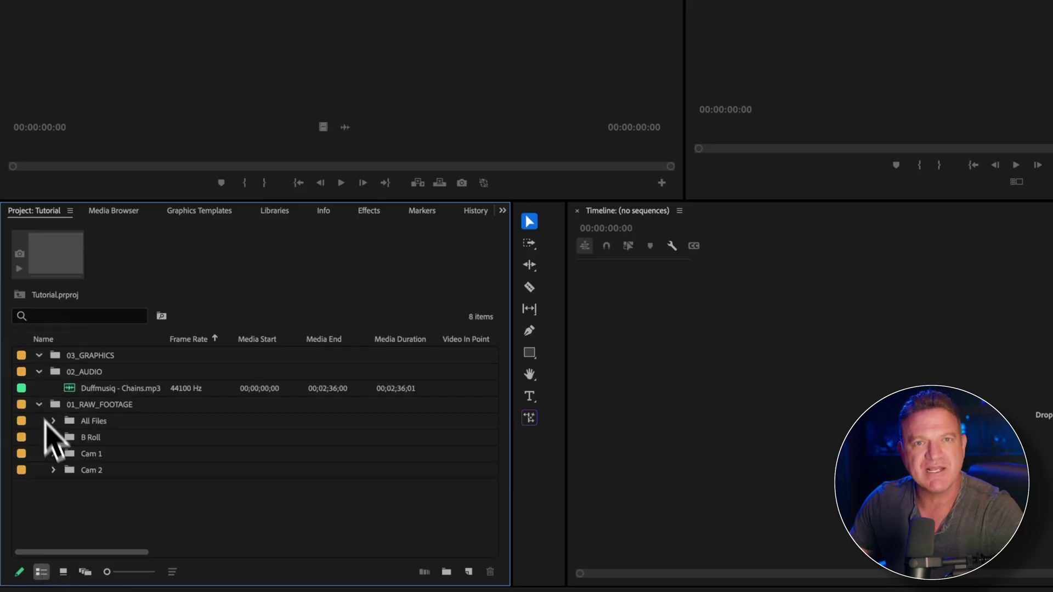
left_click(63, 572)
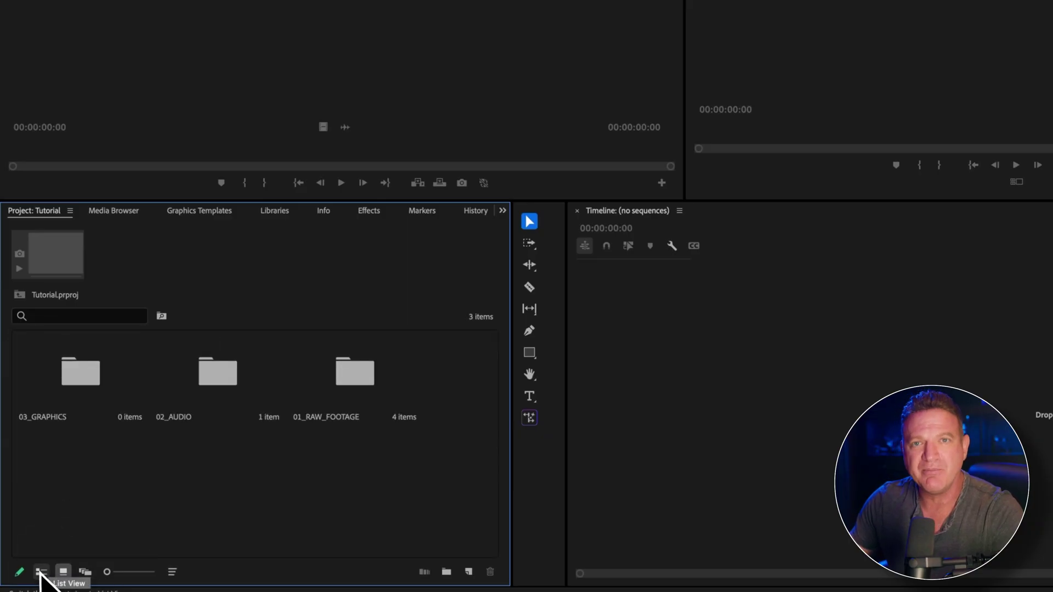
left_click(41, 572)
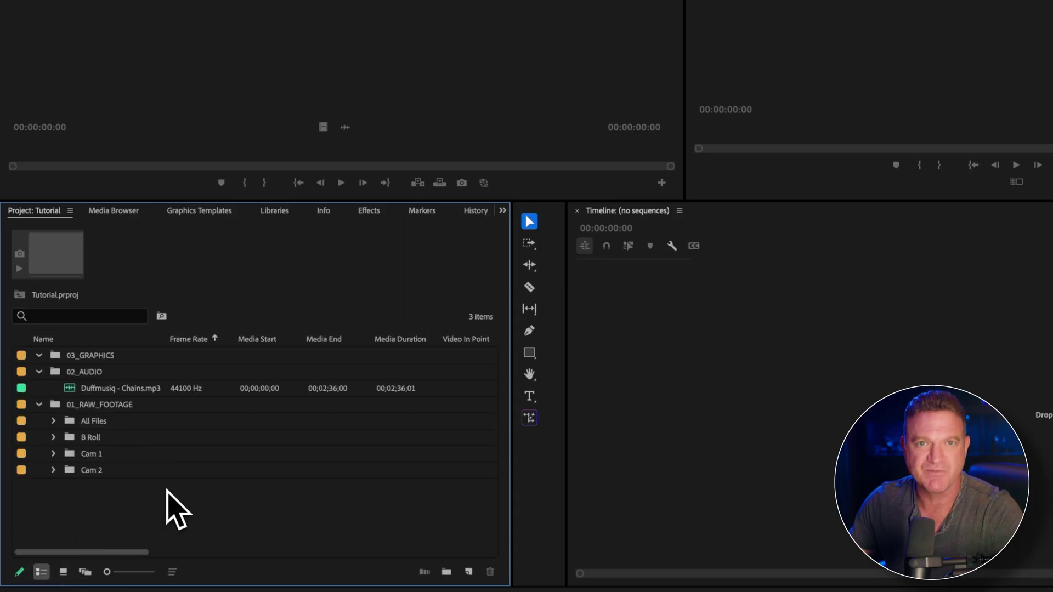
left_click(54, 420)
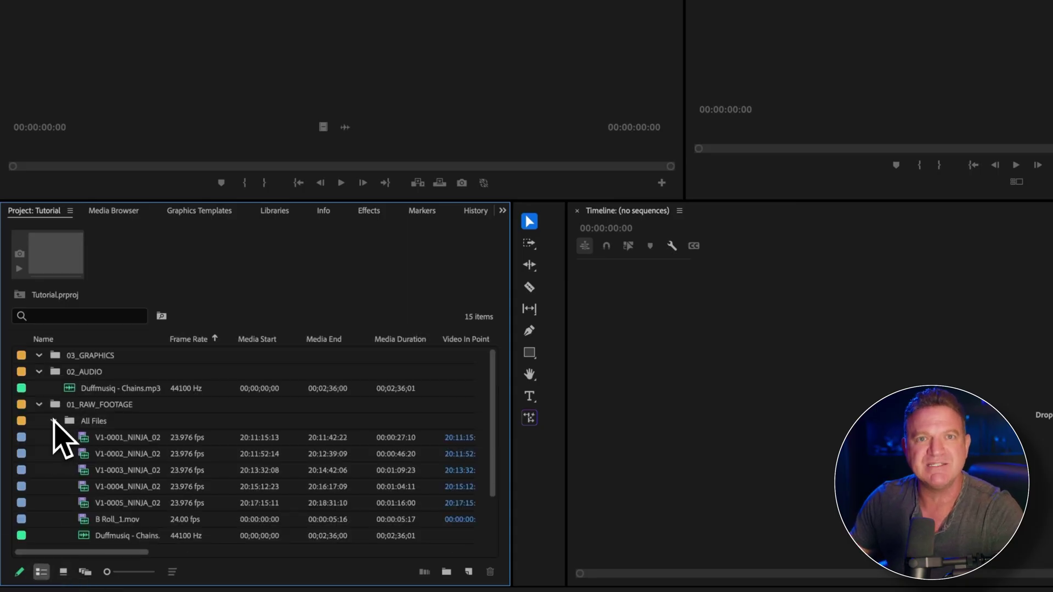
Step: Preview clip V1-0001, then drag V1-0005_NINJA_02_S001_S001_T001 onto the empty timeline to create its sequence
double_click(94, 442)
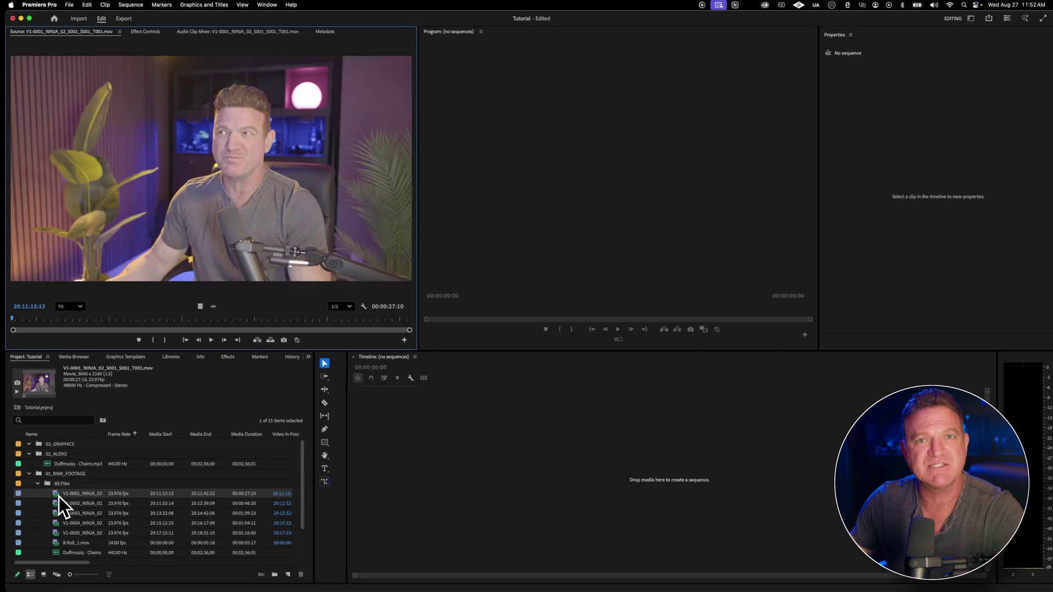
left_click_drag(189, 324, 107, 332)
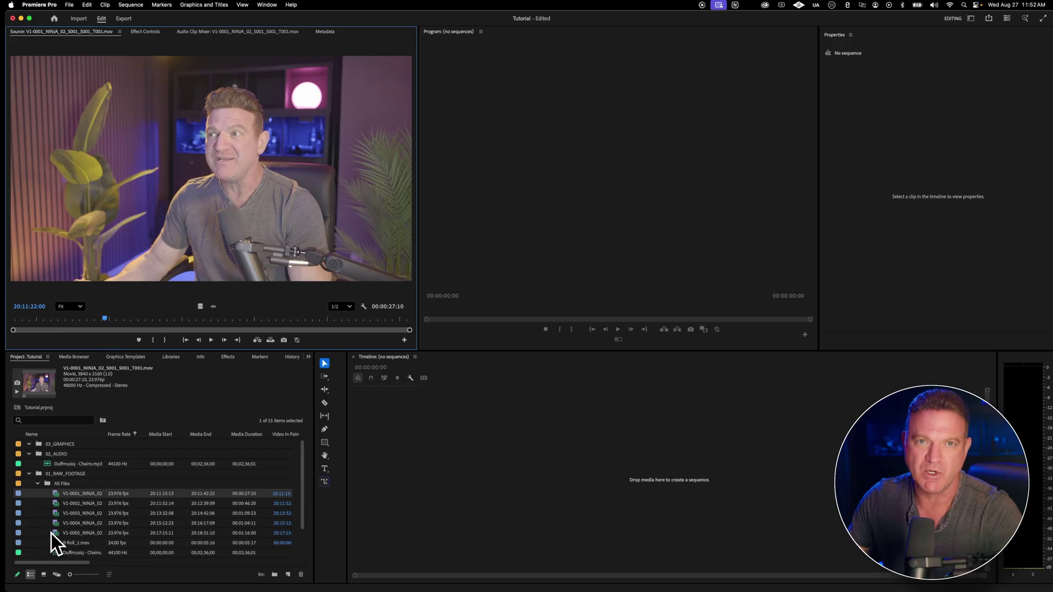
left_click_drag(57, 535, 379, 502)
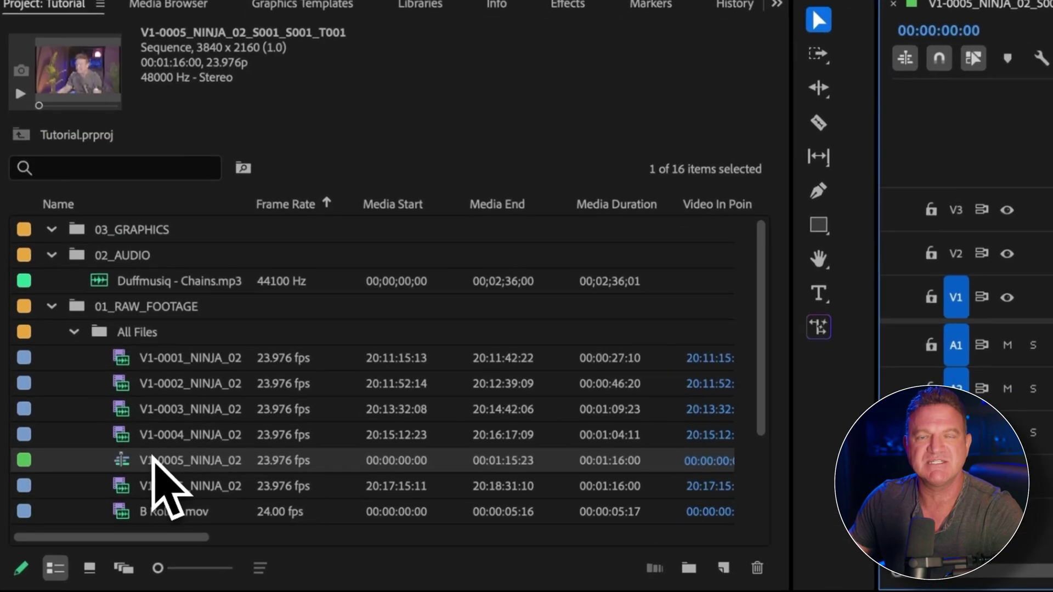
Step: Rename the V1-0005 sequence to 'Tutorial' in the Project panel
left_click(135, 463)
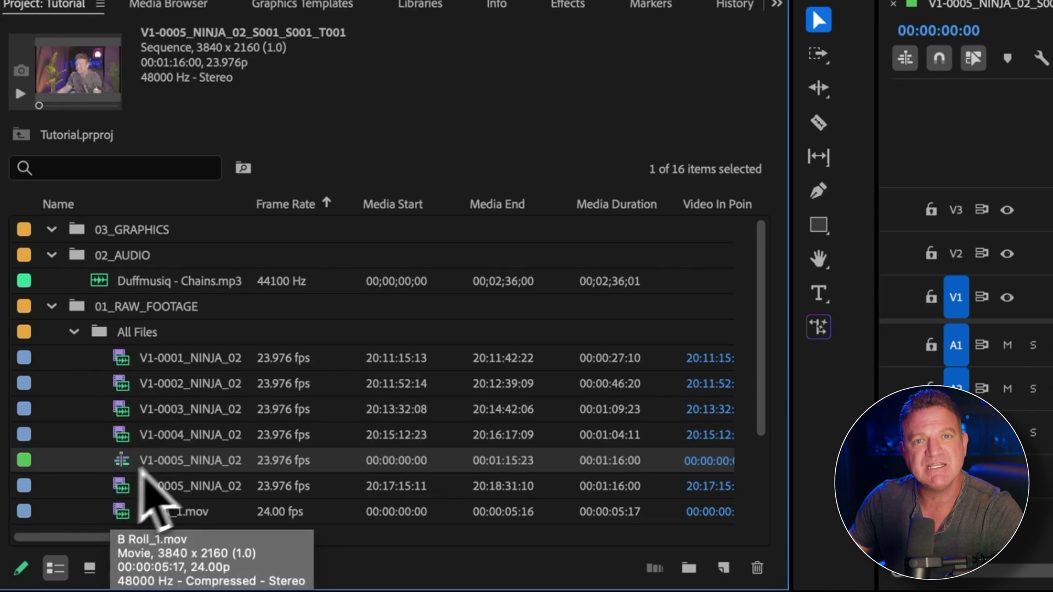
left_click(193, 459)
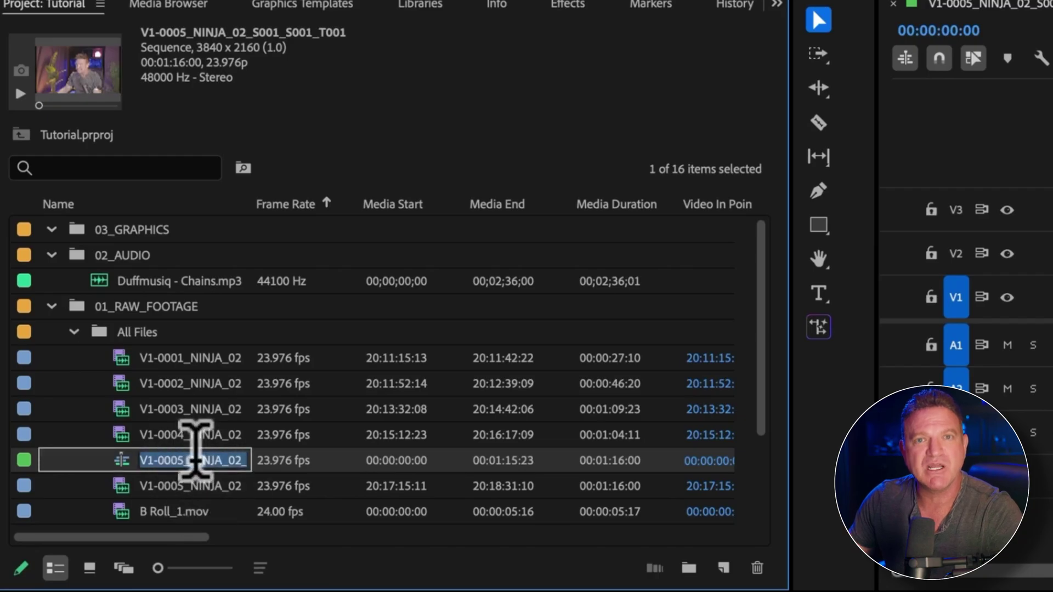
type("T")
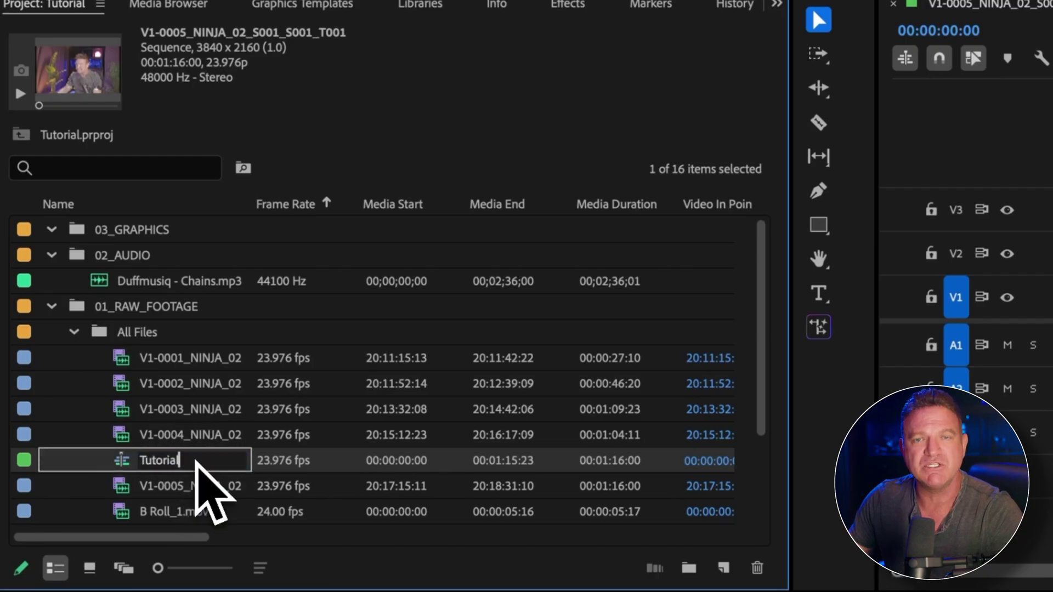
type("utorial")
scroll(207, 482, "down", 2)
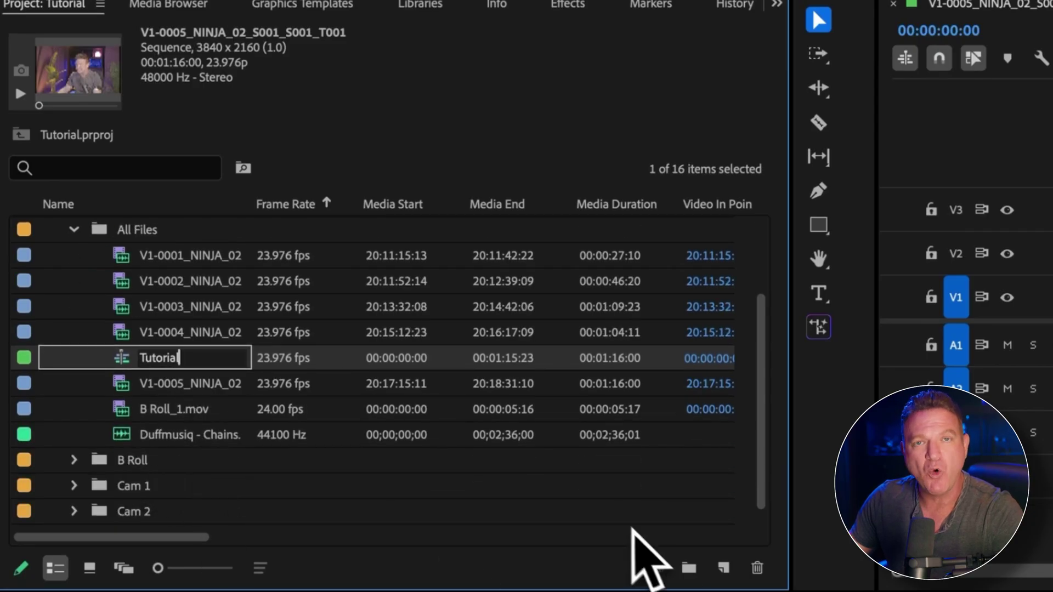
left_click(625, 511)
Step: Create a 'Sequences' bin, move the Tutorial sequence into it, and place the bin at top level
left_click(688, 569)
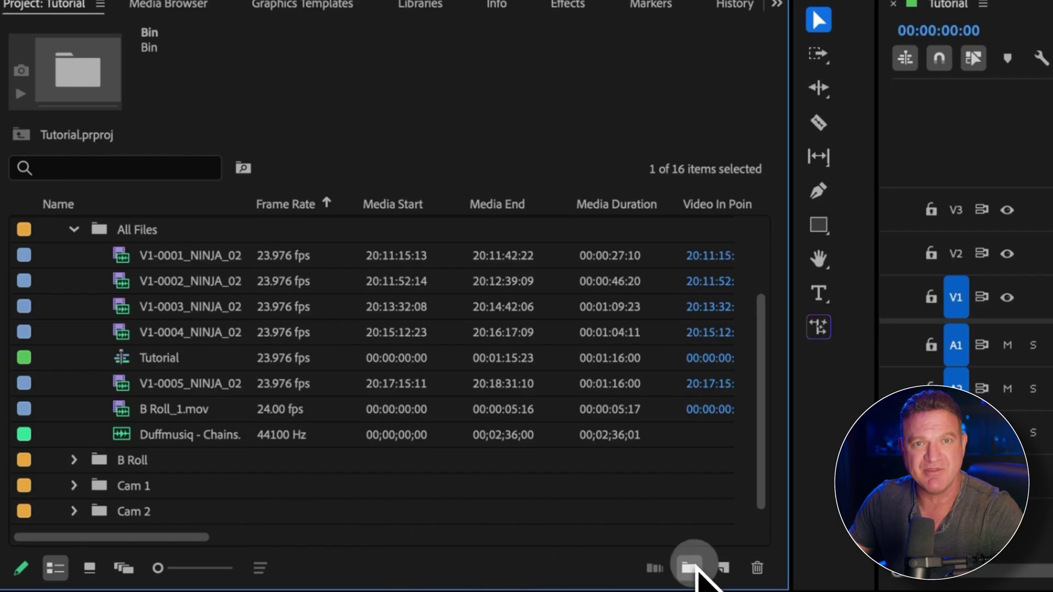
left_click(688, 568)
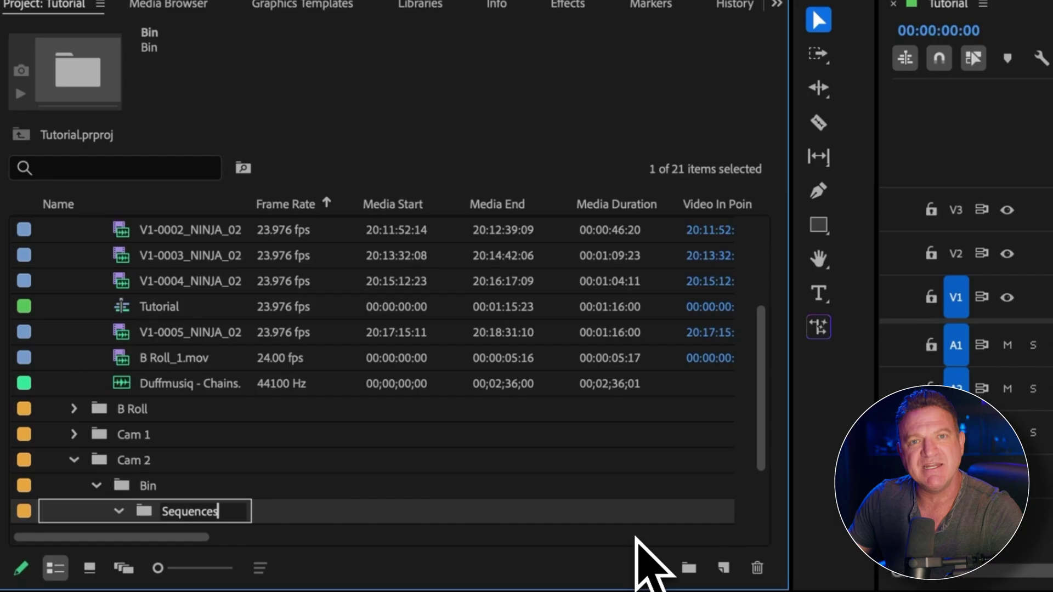
key("Tab")
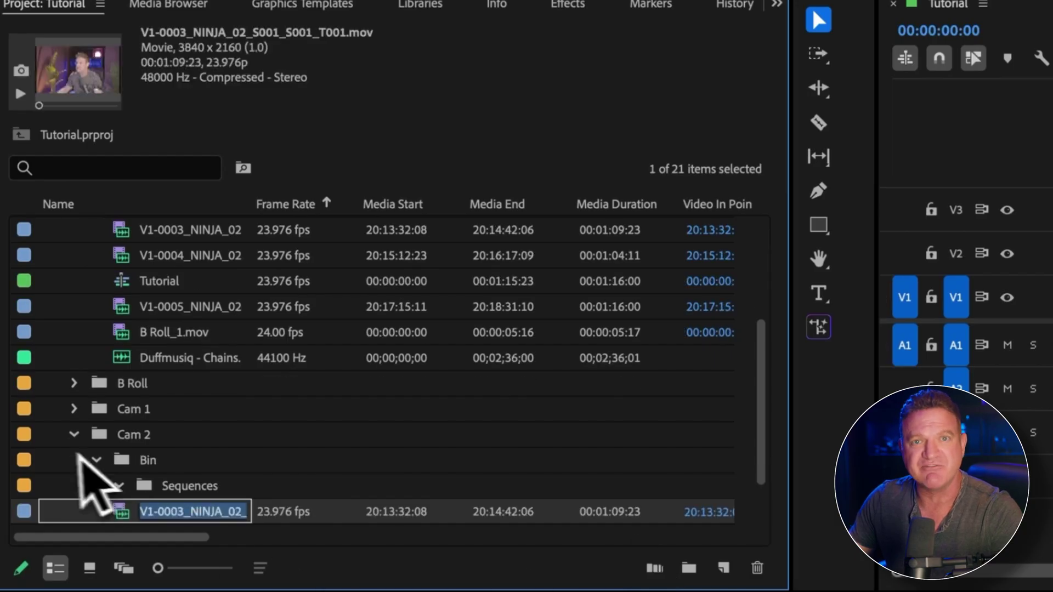
left_click(174, 485)
left_click_drag(142, 288, 213, 487)
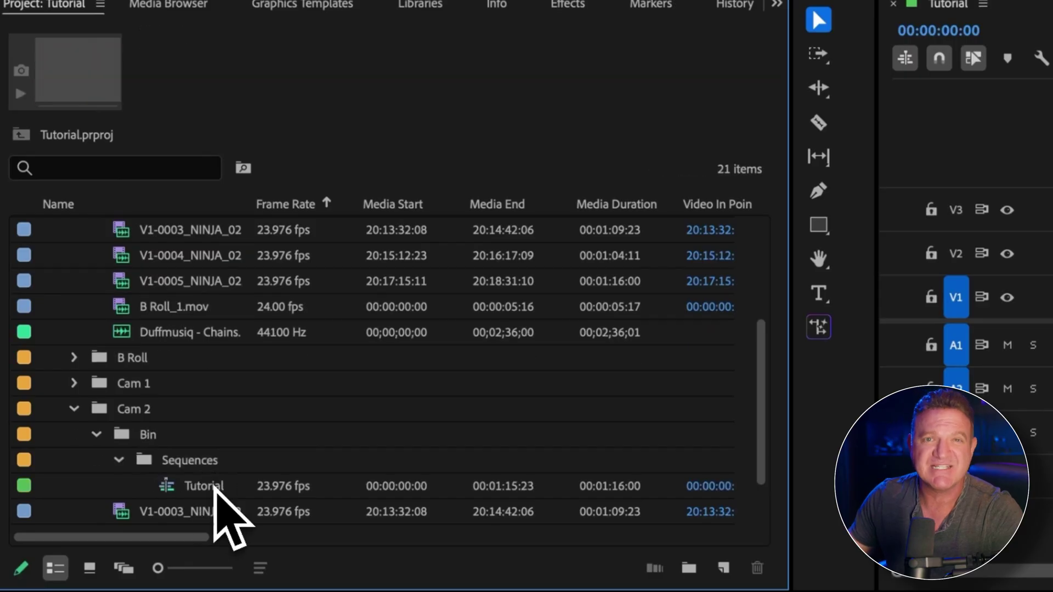
left_click_drag(146, 459, 20, 538)
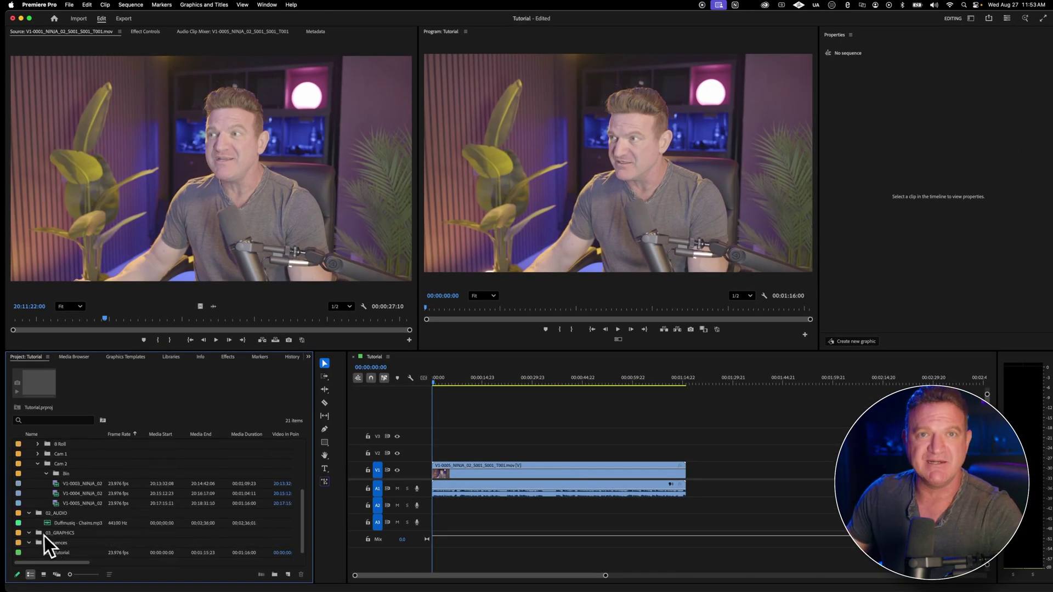
left_click(28, 514)
left_click(489, 383)
key("space")
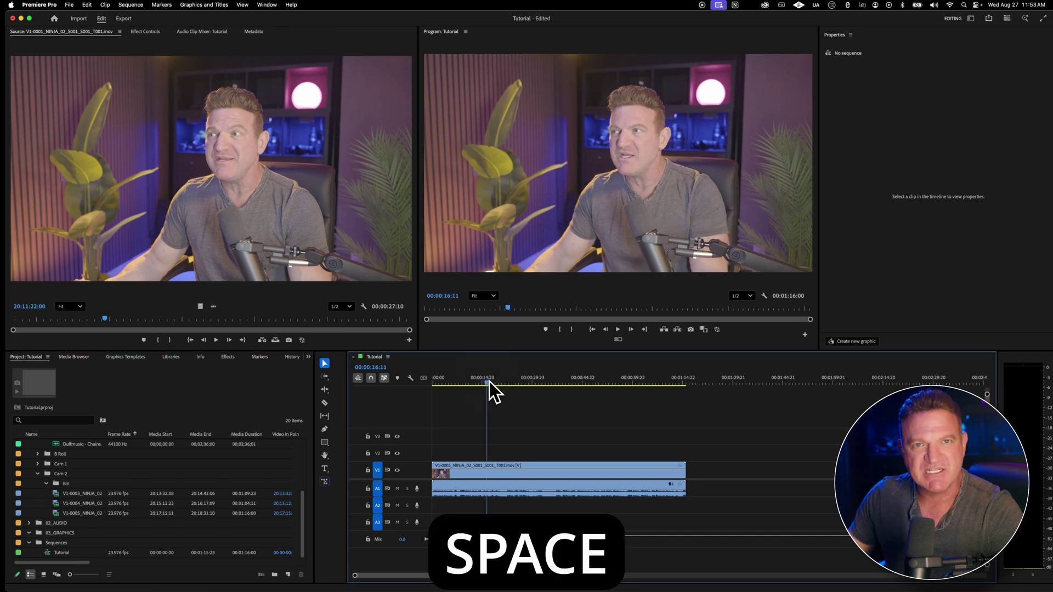
key("space")
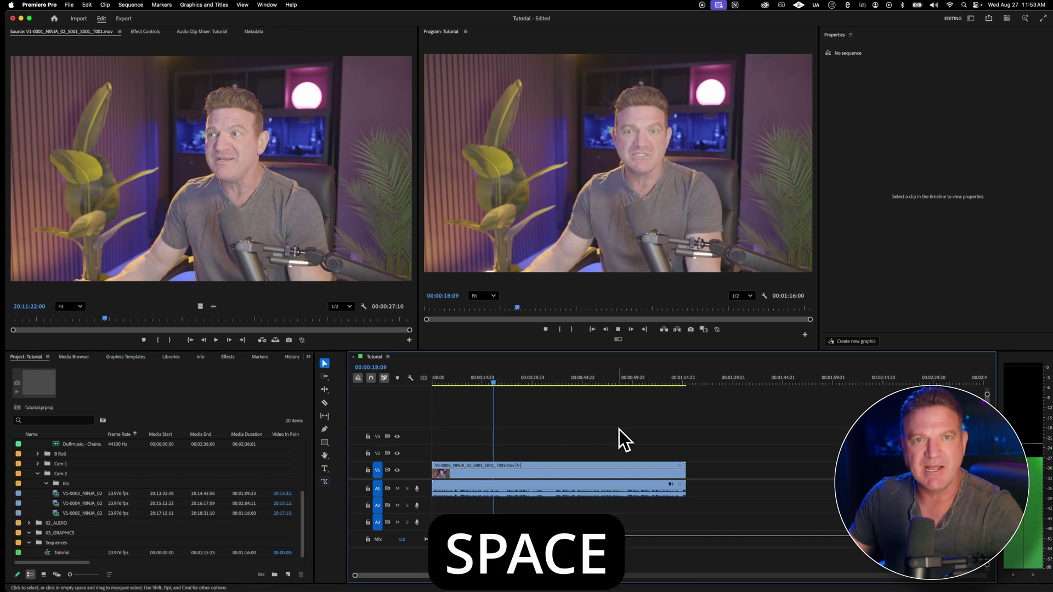
mouse_move(496, 382)
left_mouse_down()
mouse_move(621, 383)
mouse_move(484, 388)
left_mouse_up()
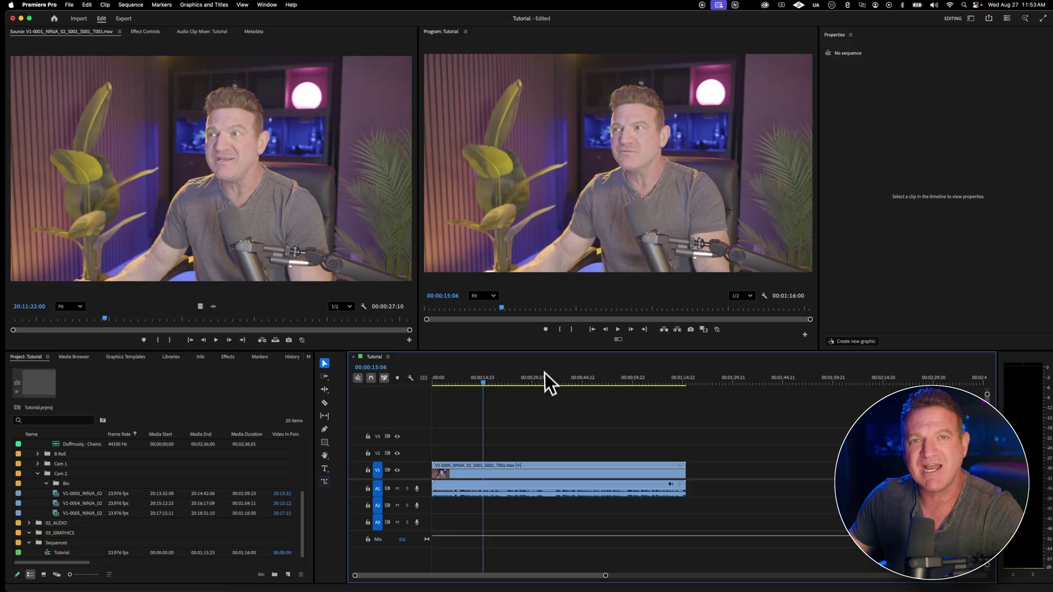
left_click(617, 329)
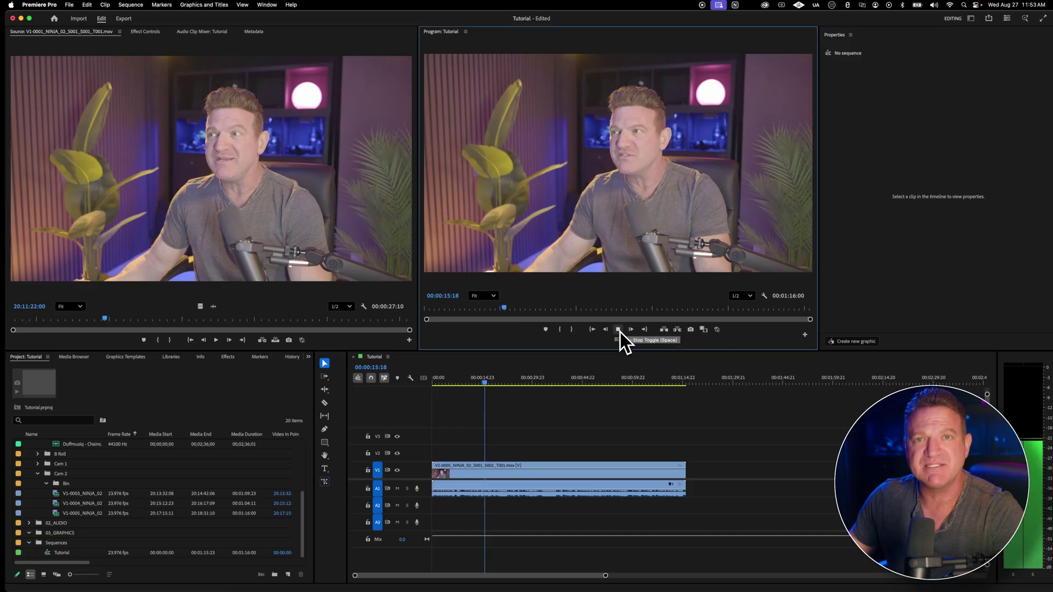
left_click(618, 329)
left_click(595, 308)
mouse_move(596, 311)
left_mouse_down()
mouse_move(637, 319)
mouse_move(606, 318)
left_mouse_up()
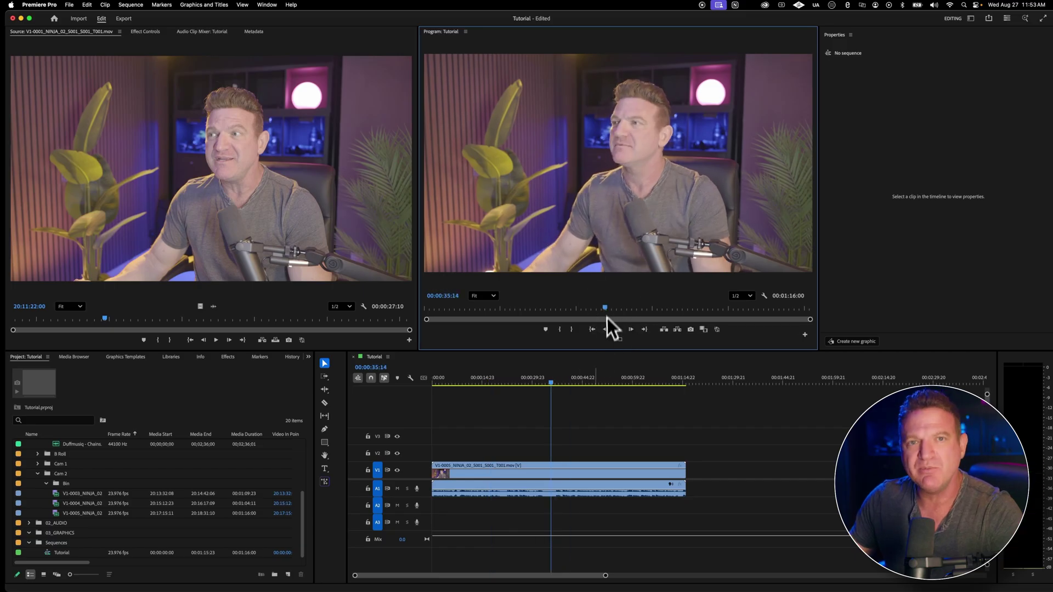
left_click_drag(605, 575, 629, 576)
left_click_drag(563, 575, 688, 580)
key("equal")
key("equal")
key("equal")
key("equal")
key("equal")
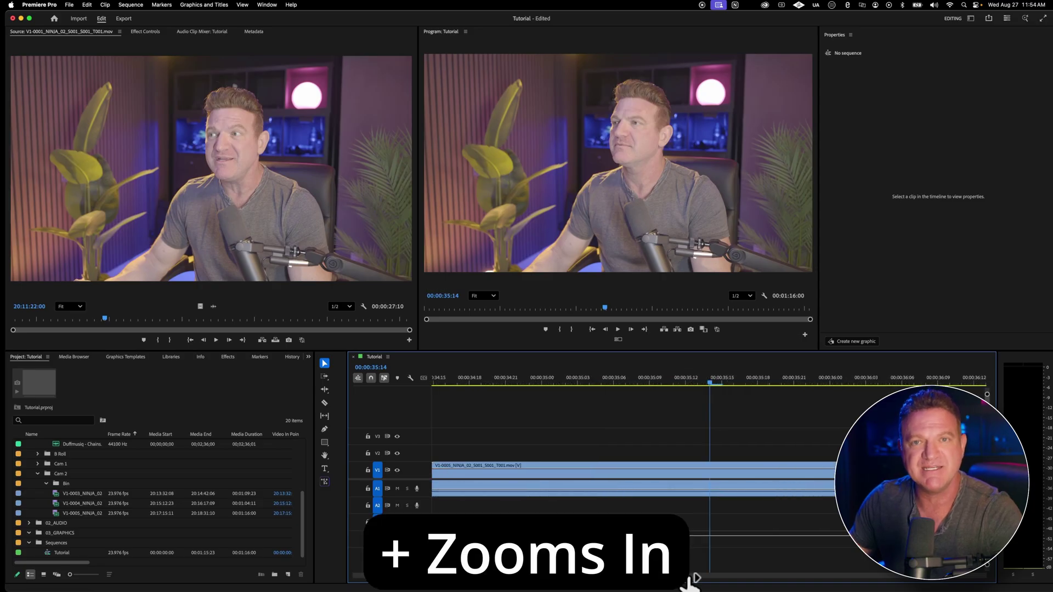
key("minus")
key("minus")
key("minus")
key("minus")
key("minus")
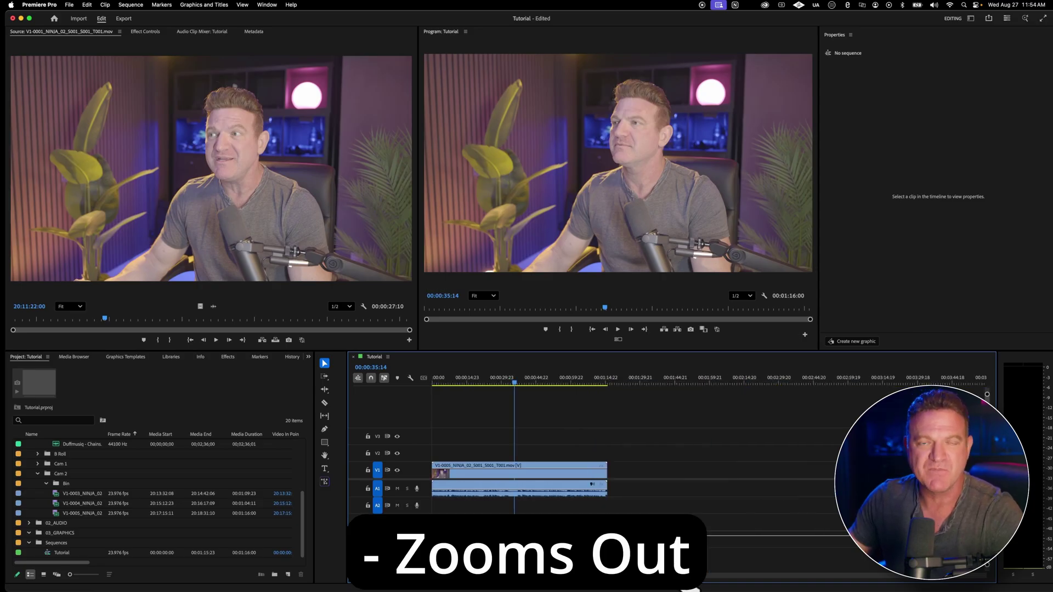
left_click_drag(675, 580, 612, 582)
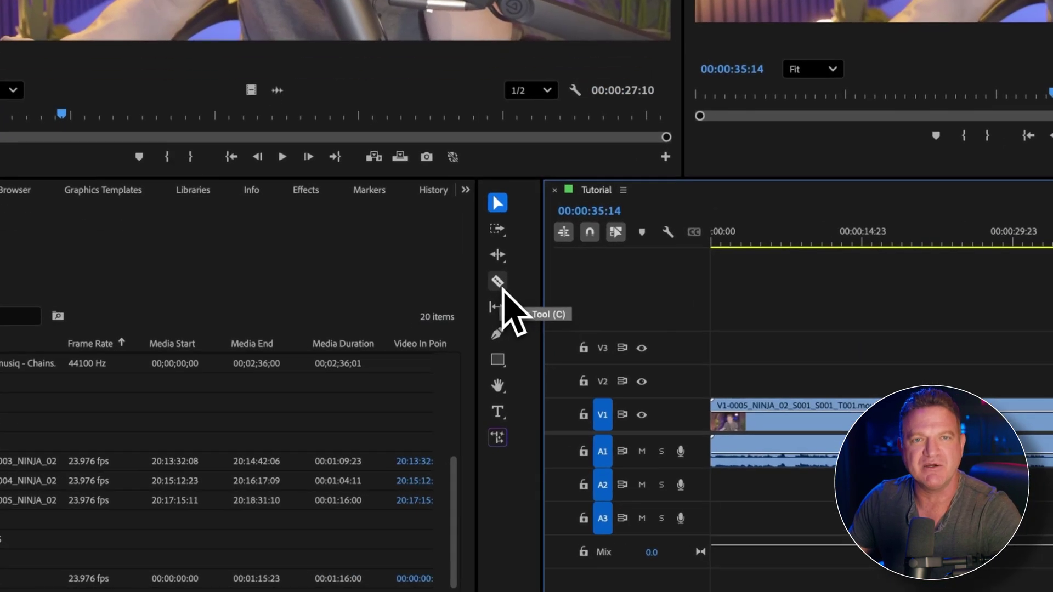
Step: Cut the clip with the Razor at about 11 seconds, add a second cut, then undo it
left_click(324, 404)
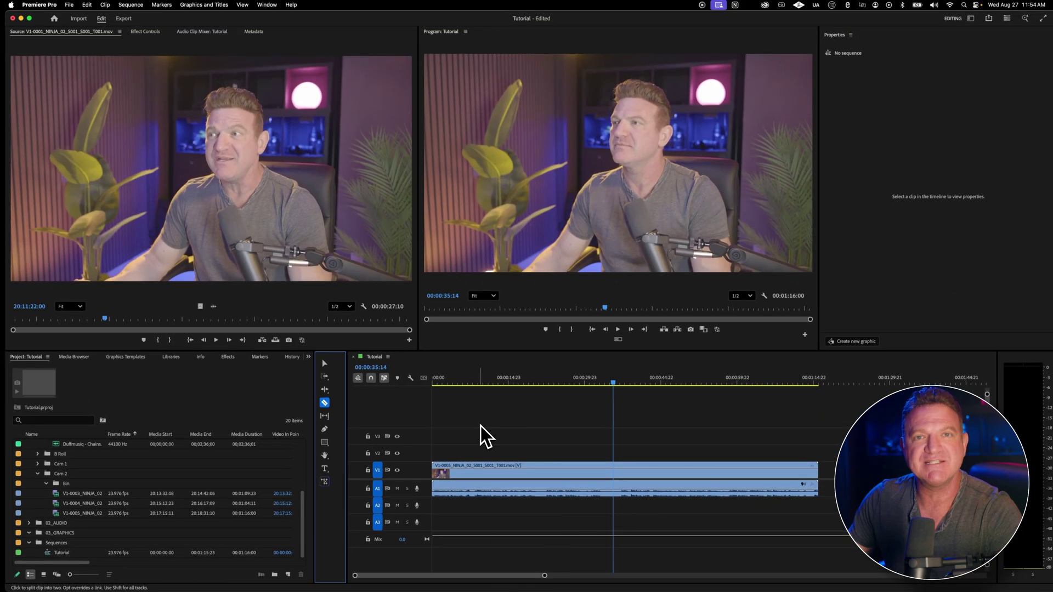
left_click(488, 472)
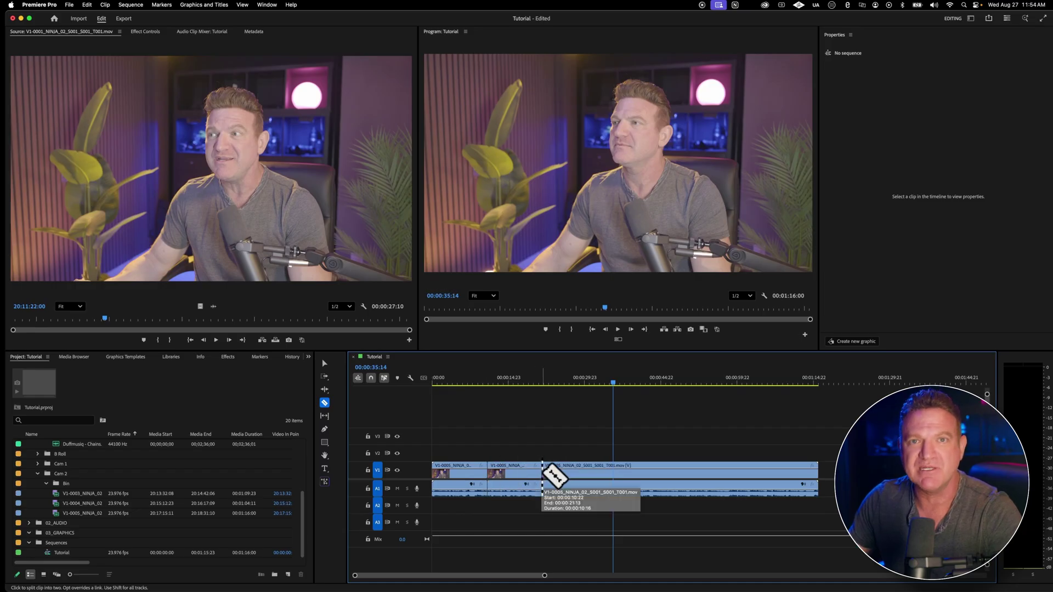
left_click(324, 364)
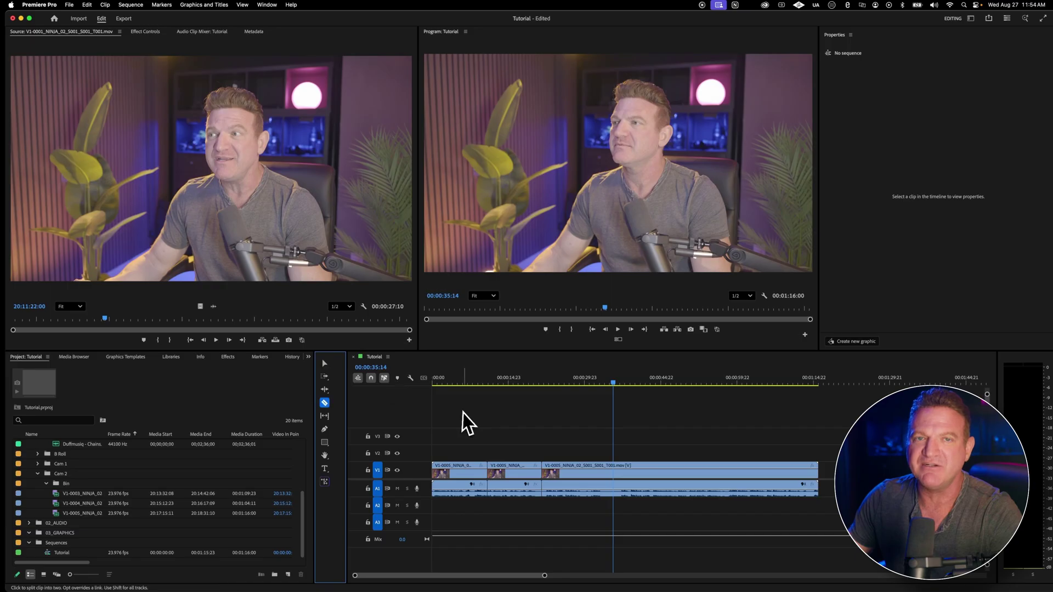
key("c")
left_click(576, 475)
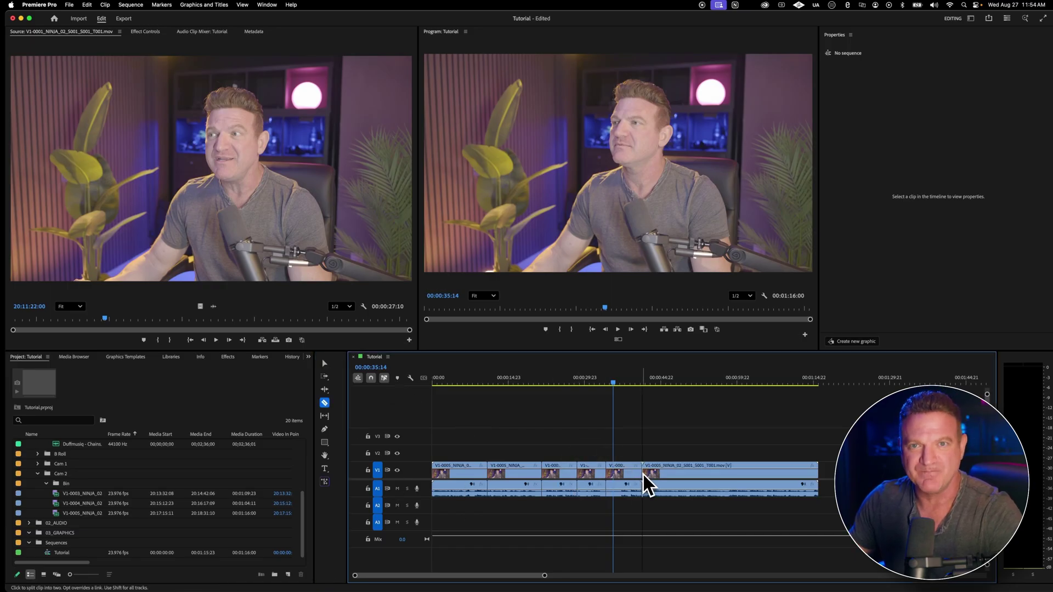
key("super+z")
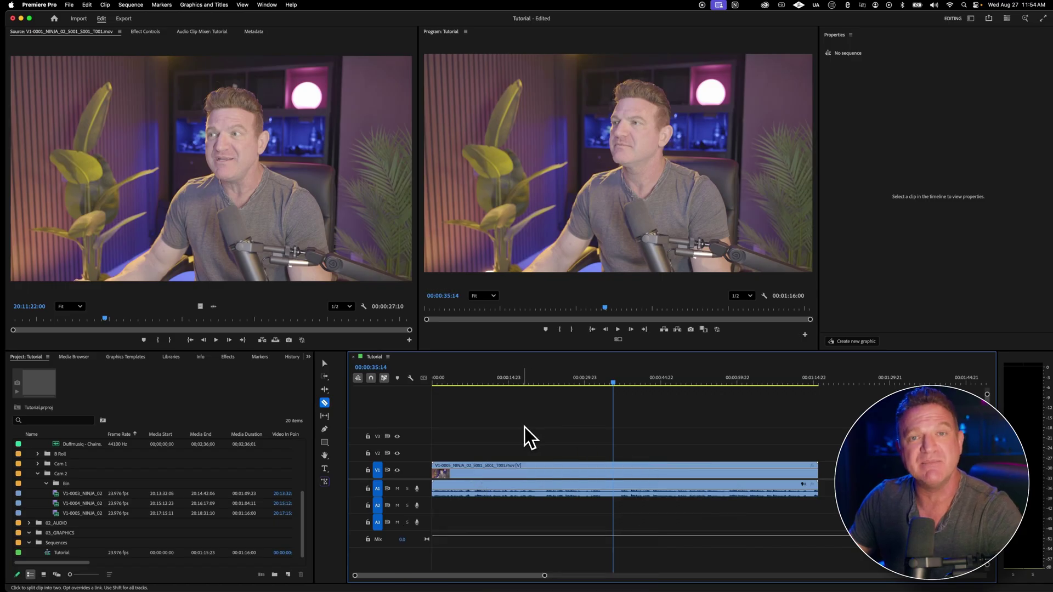
Step: Cut all tracks at 00:00:26:14 with Cmd+K, then return the playhead to 00:00:09:21
left_click(542, 383)
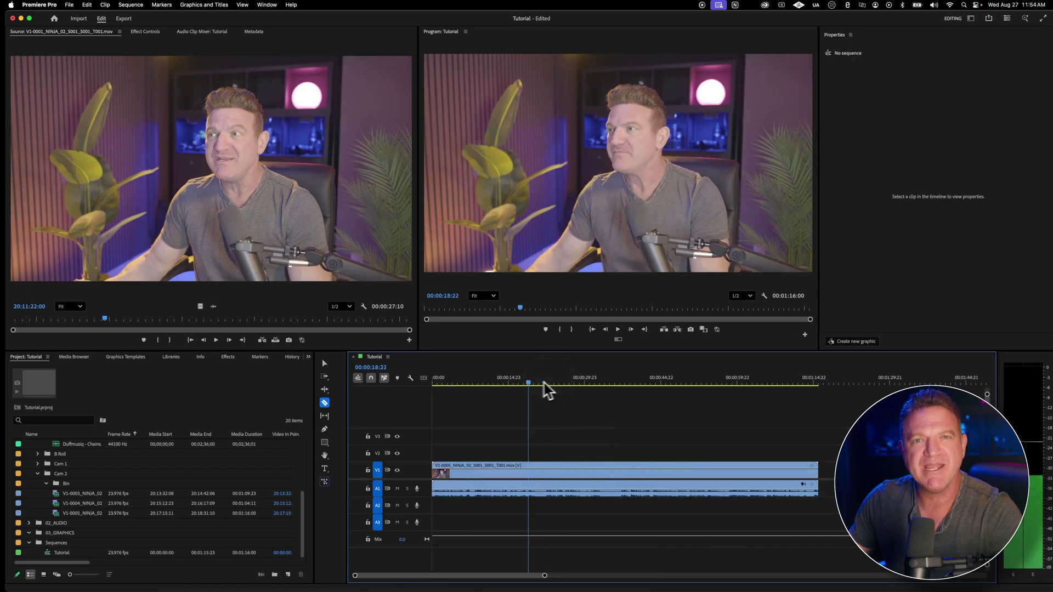
left_click(568, 385)
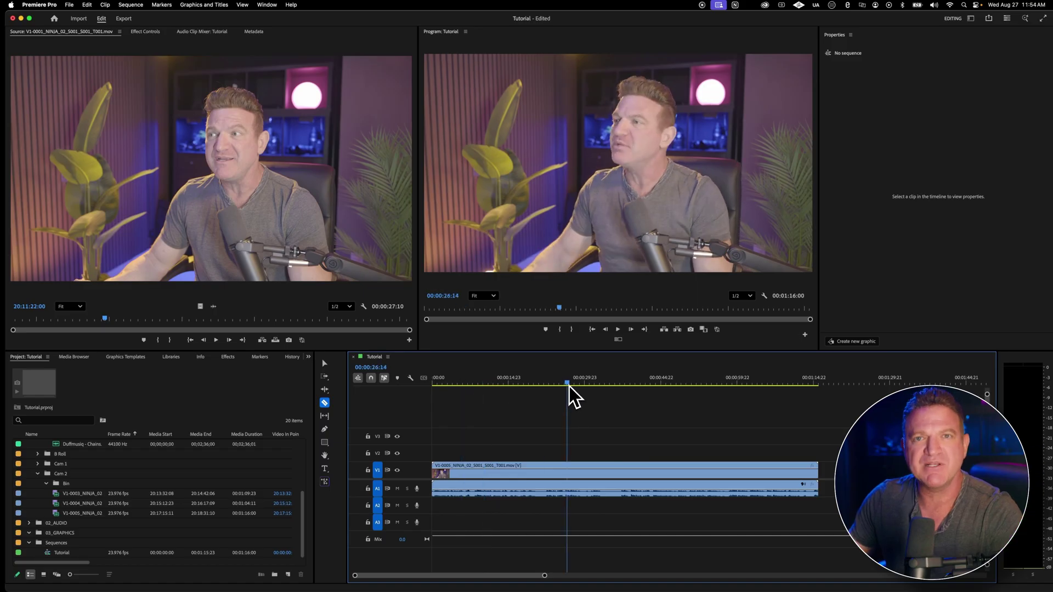
key("super+k")
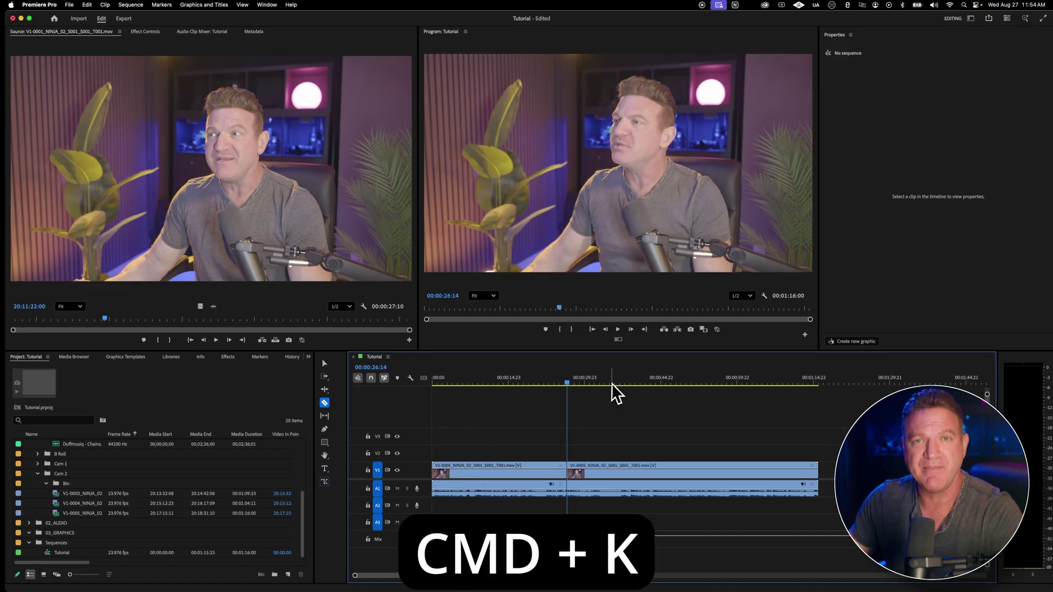
left_click(611, 383)
left_click(640, 383)
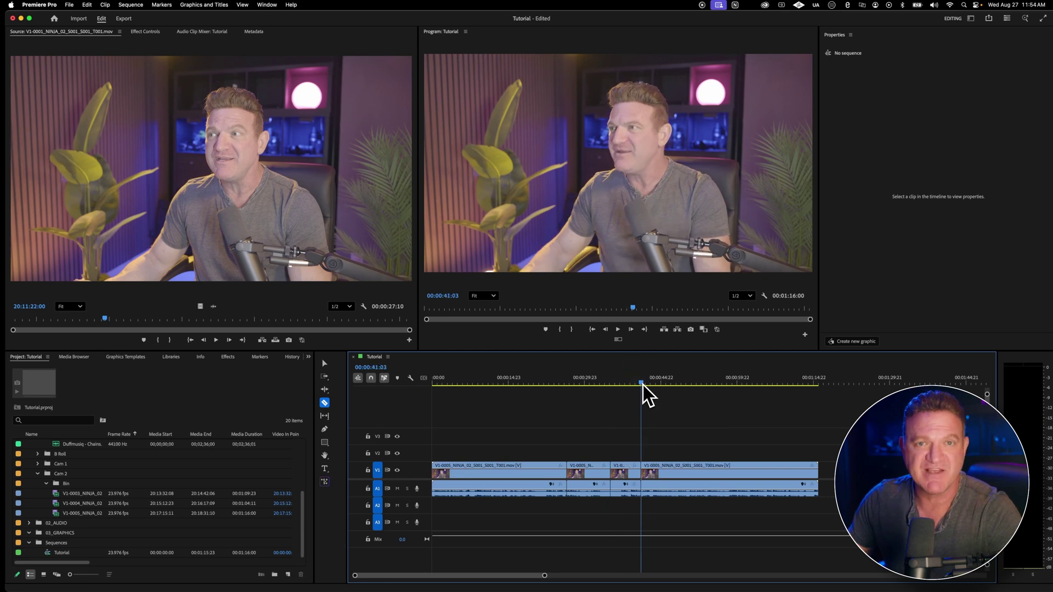
left_click_drag(636, 384, 483, 388)
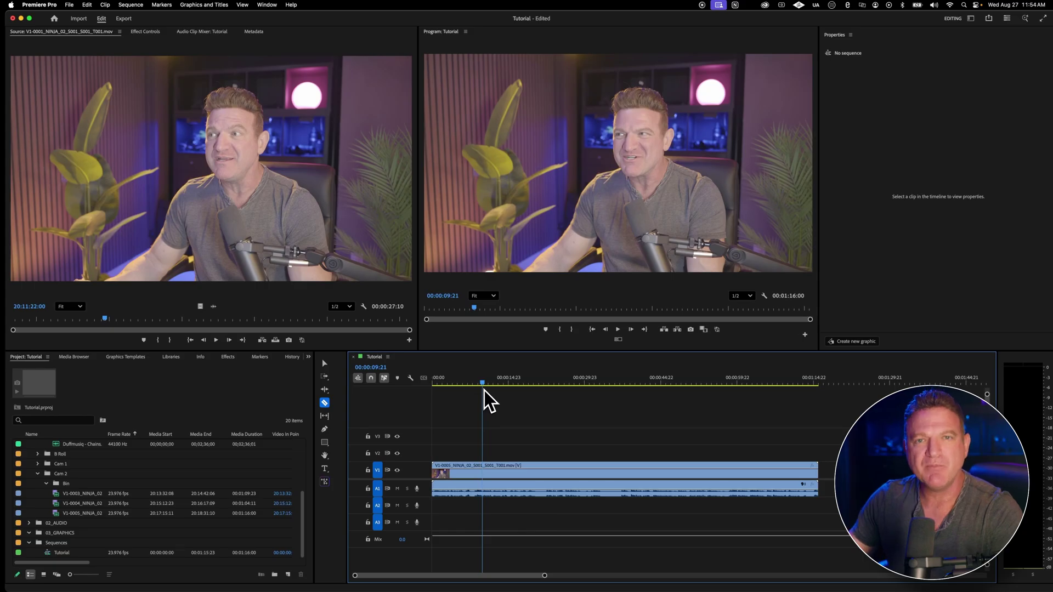
Step: Undo the extra cuts and split the V1/A1 clip once with the Razor tool
left_click(522, 473)
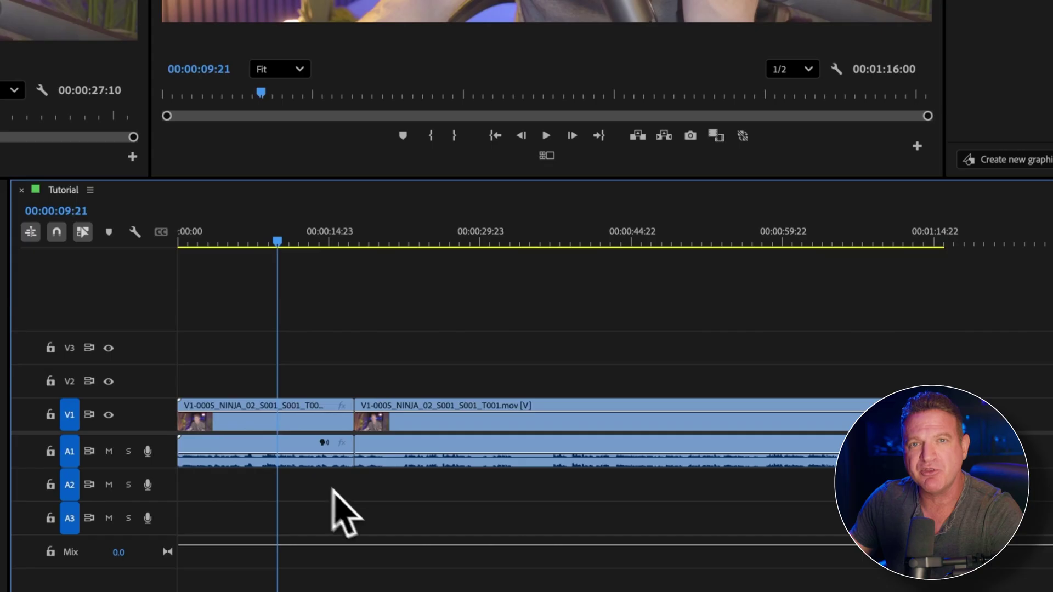
left_click(430, 421)
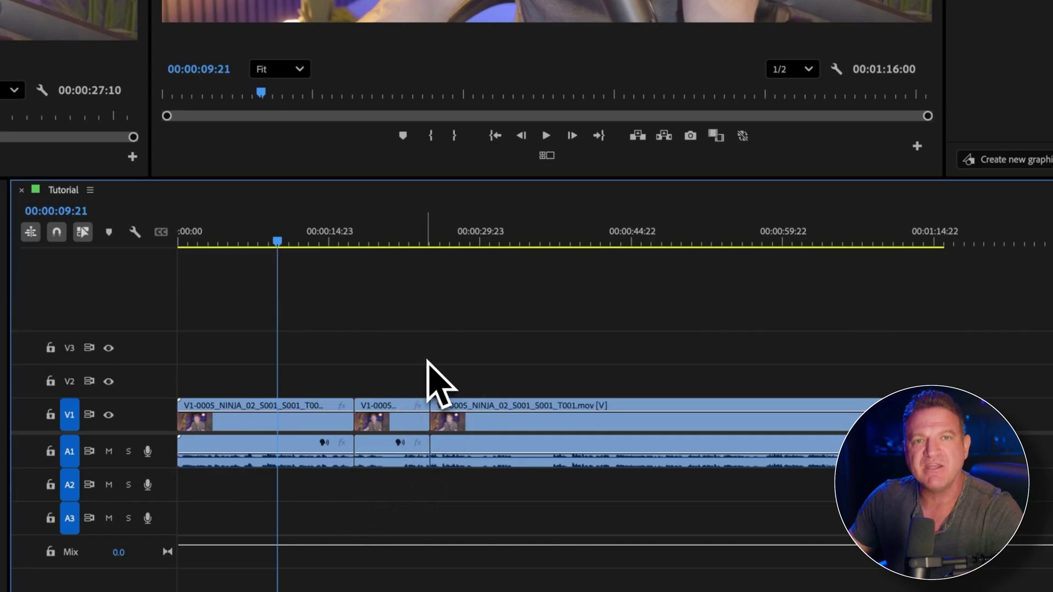
key("ctrl+z")
key("ctrl+z")
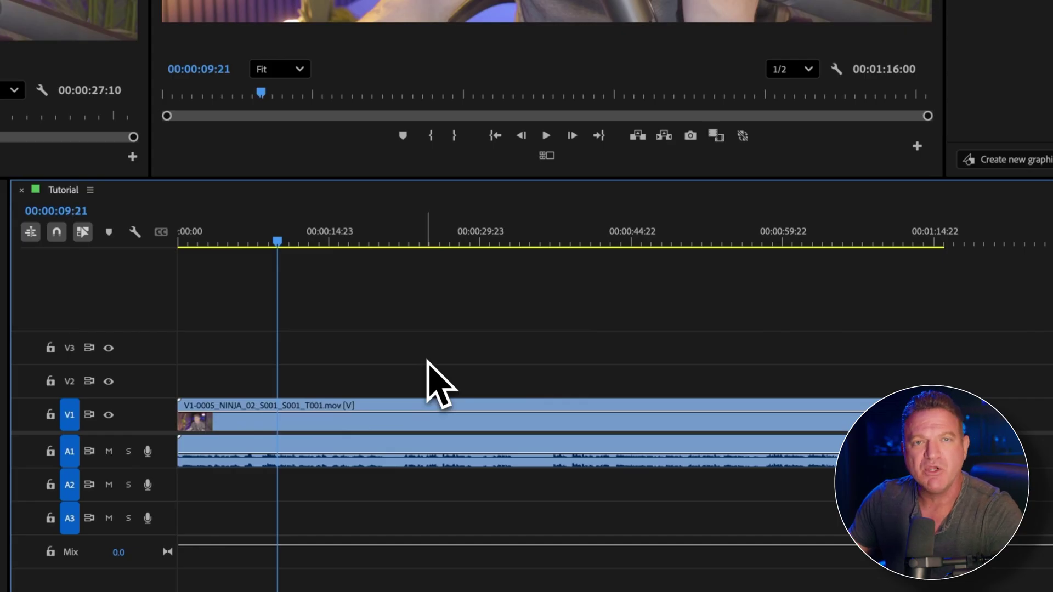
key("c")
left_click(371, 422)
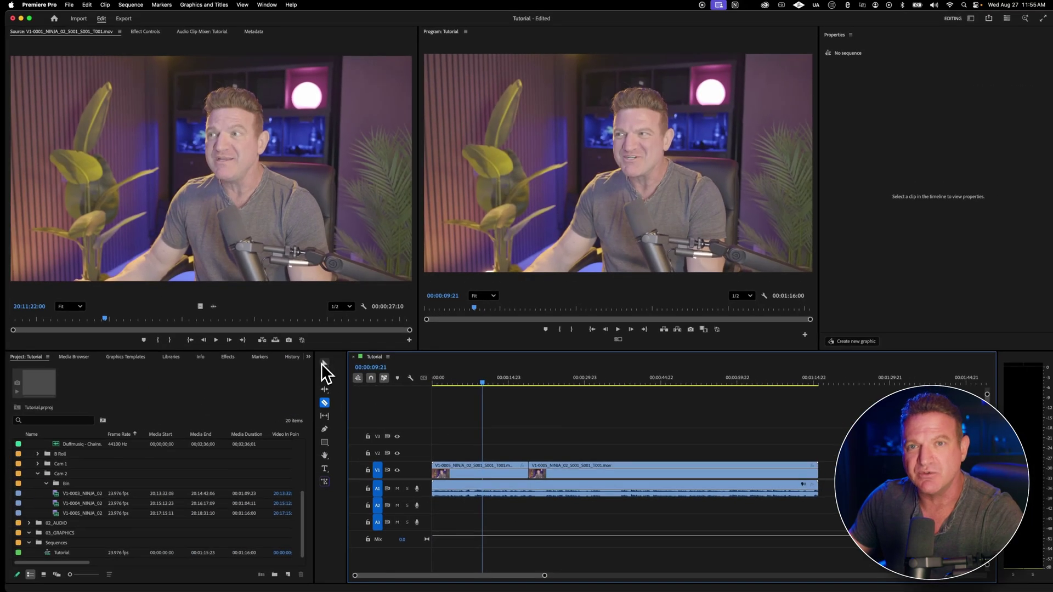
Step: With Linked Selection off, move the first clip's video to V2 and back onto V1's start, then relink
left_click(323, 364)
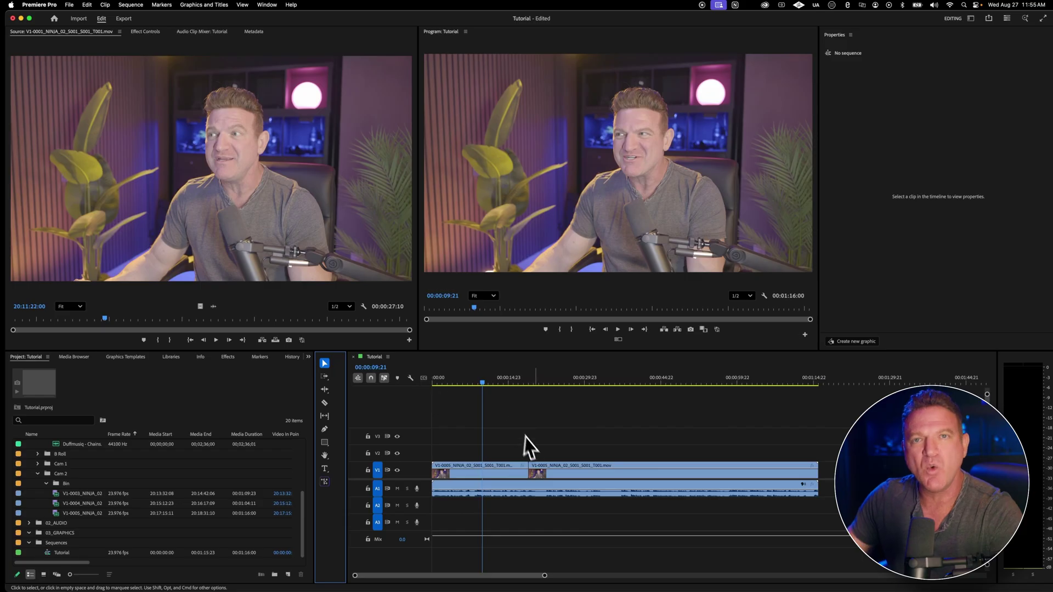
left_click(513, 474)
left_click(574, 473)
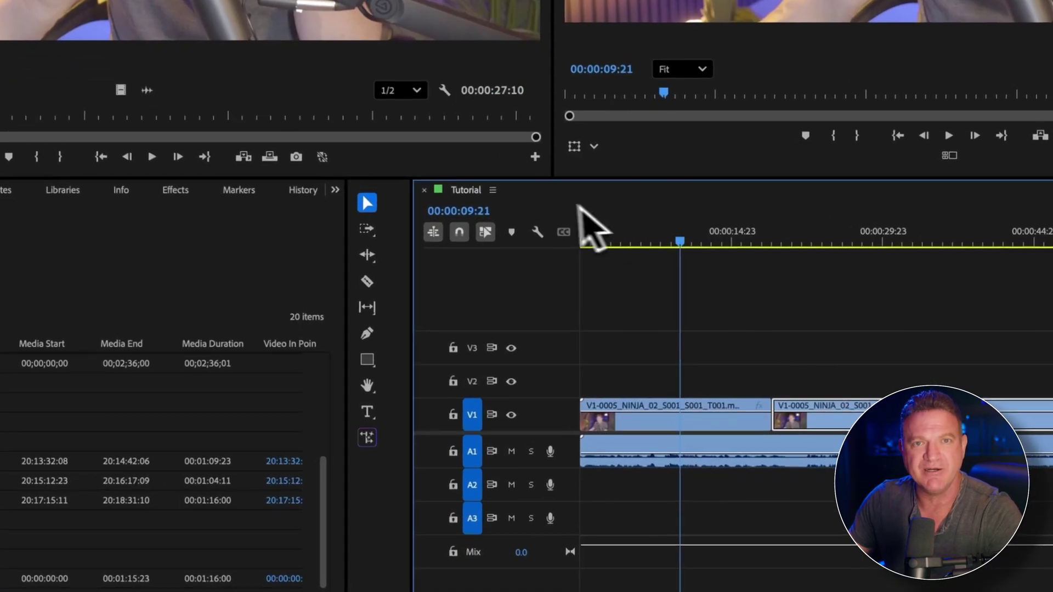
left_click(485, 231)
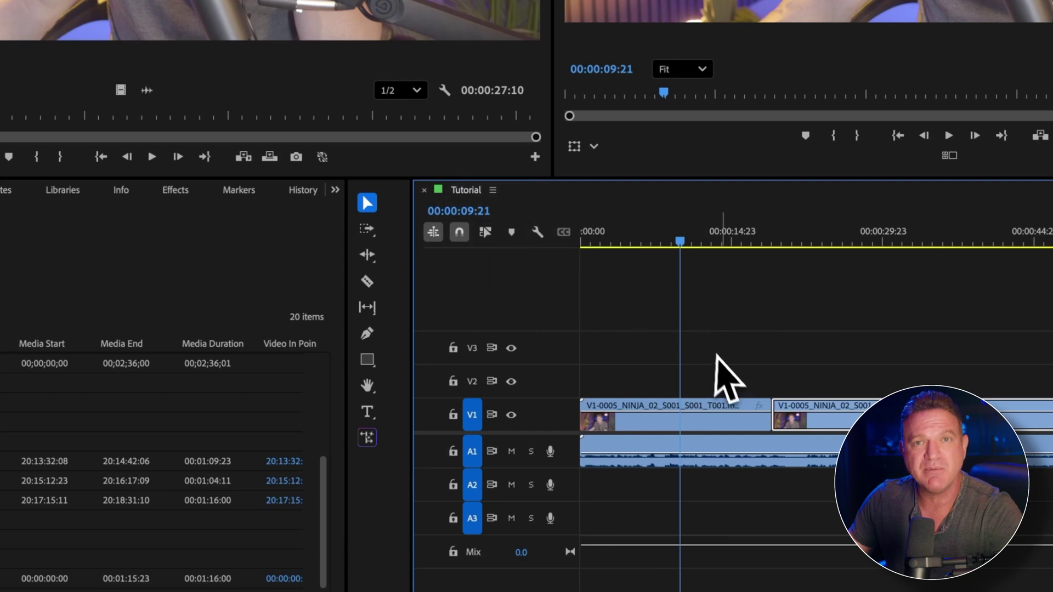
left_click(704, 421)
left_click_drag(706, 406, 792, 390)
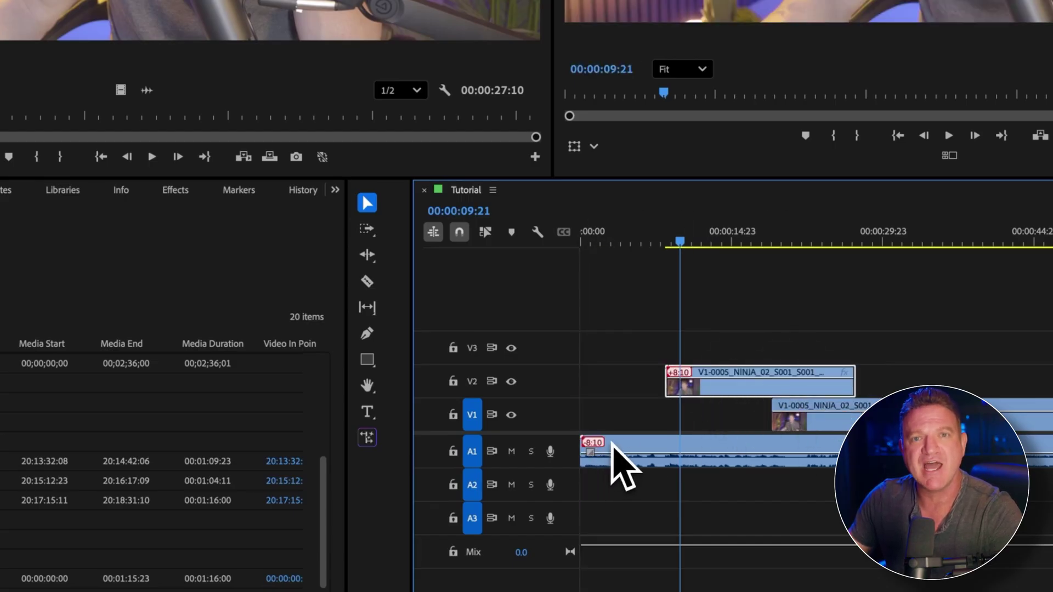
left_click_drag(732, 397, 623, 420)
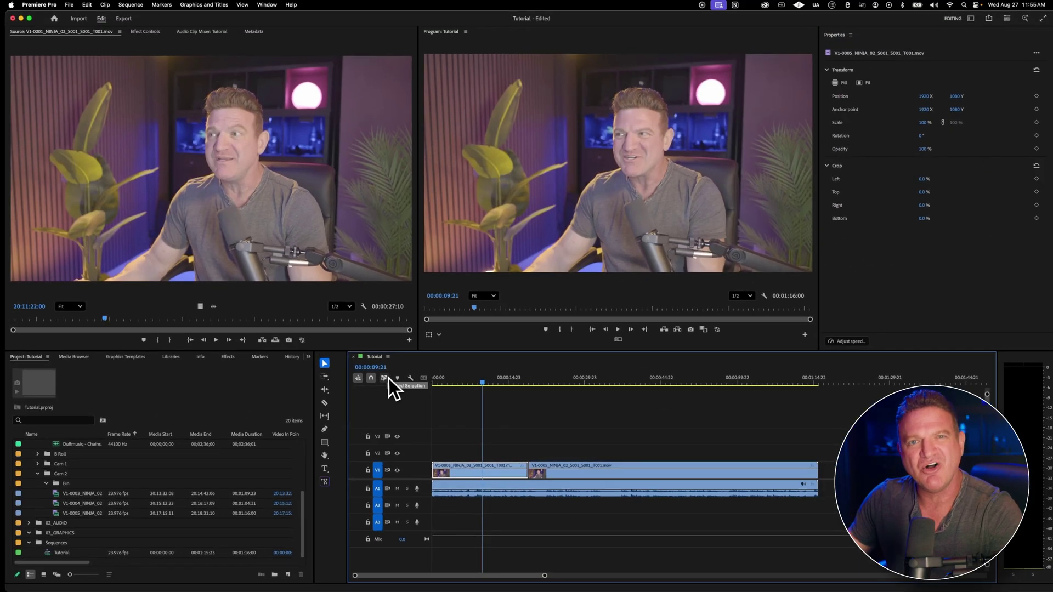
left_click(387, 380)
left_click(549, 443)
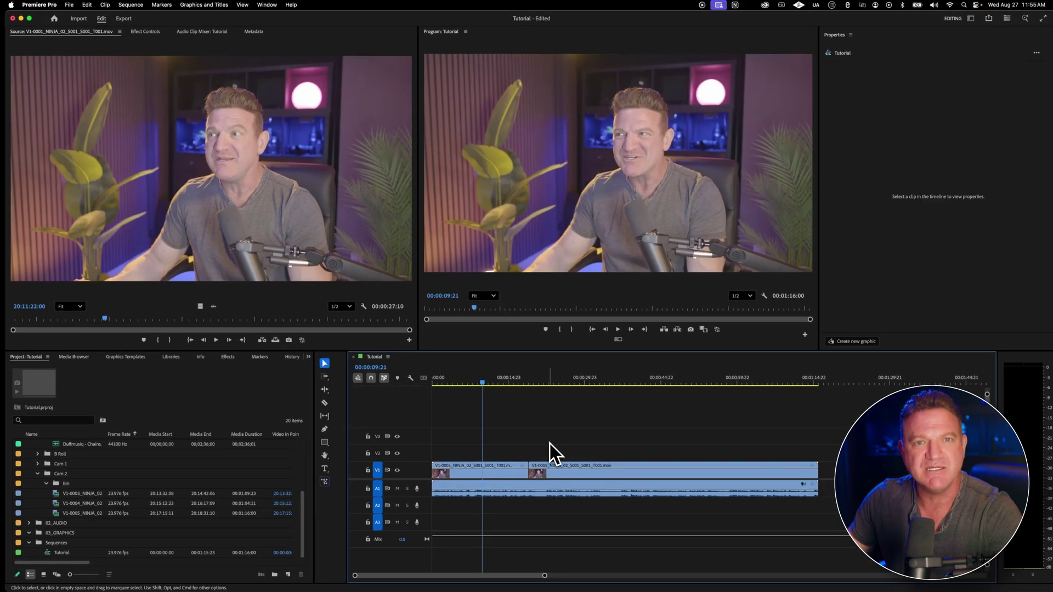
Step: Try deleting the middle V1 clip and its gap, then undo back to one continuous clip
key("super+z")
key("super+z")
key("super+z")
key("super+z")
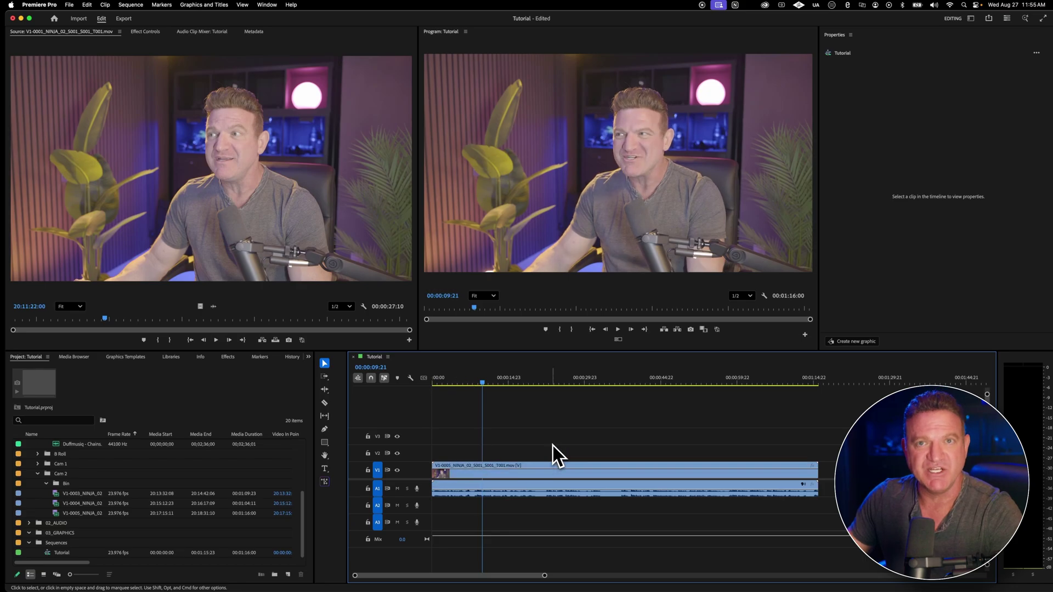
key("super+shift+z")
left_click(609, 447)
left_click(582, 474)
key("Delete")
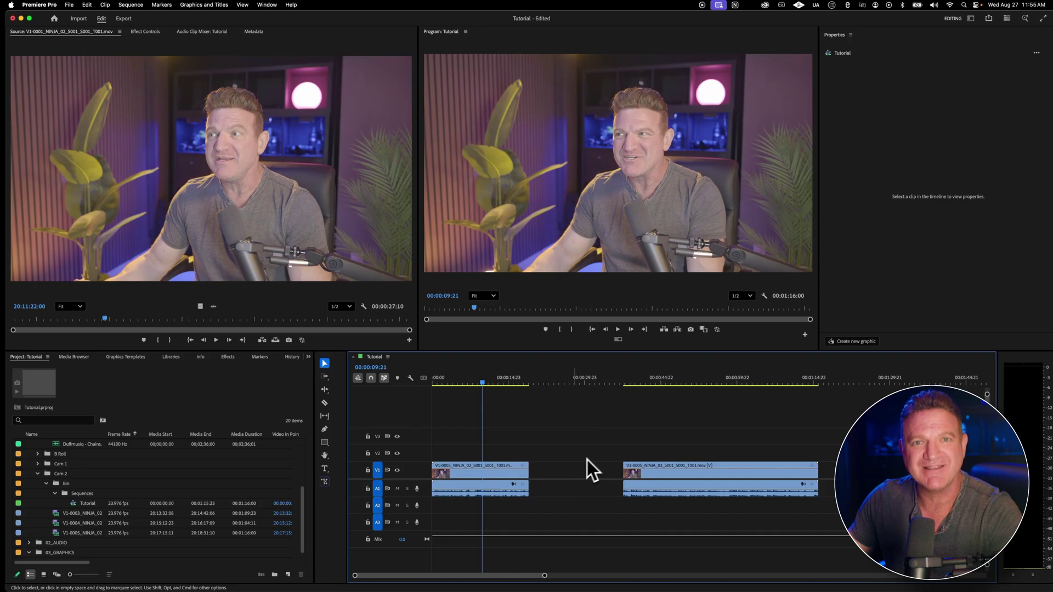
left_click(576, 472)
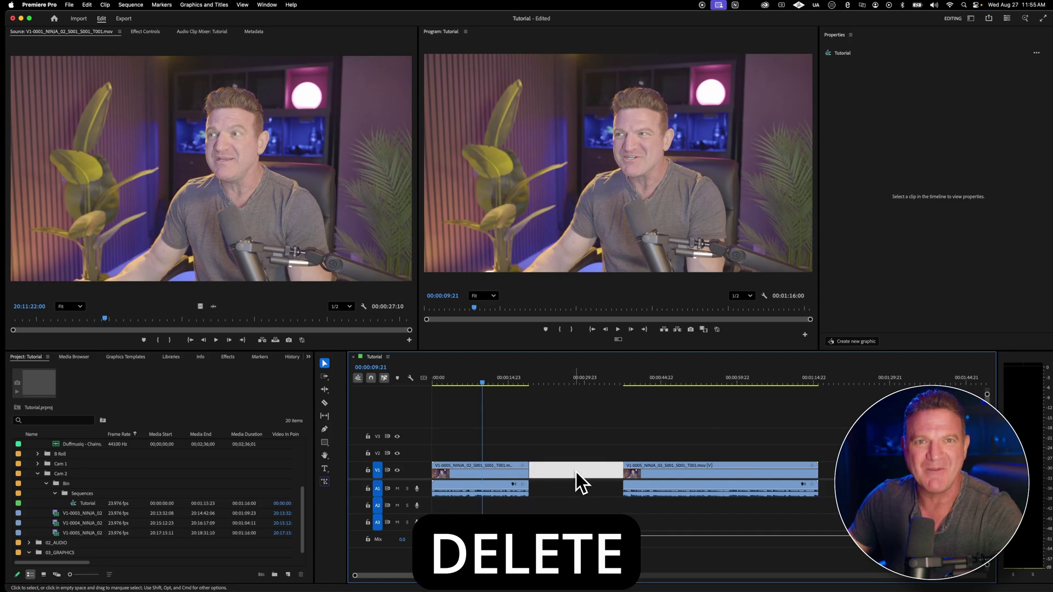
key("Delete")
key("cmd+z")
key("cmd+z")
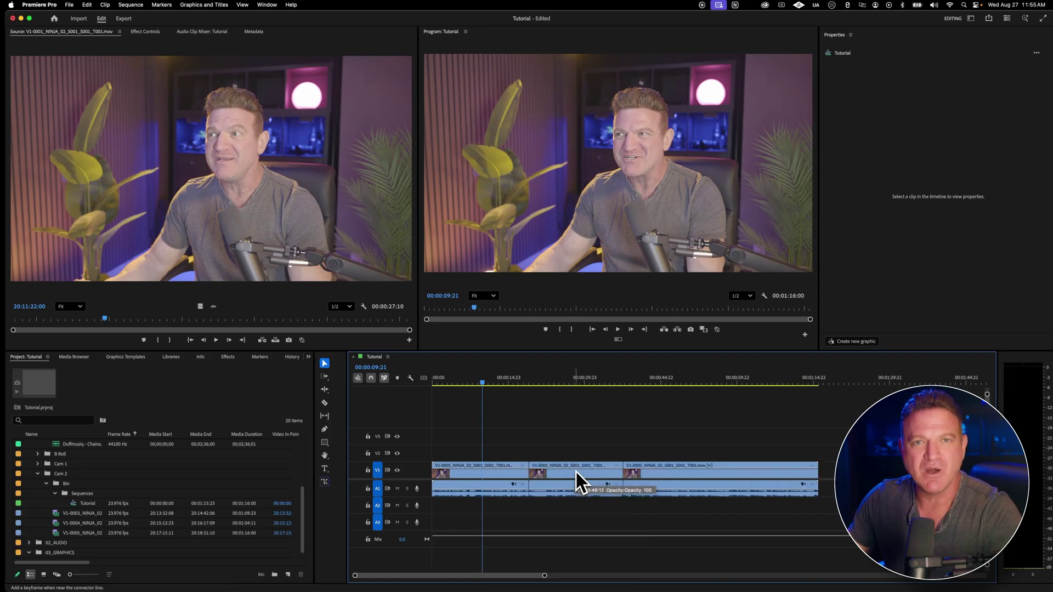
key("super+z")
key("super+z")
Step: Razor out the unwanted middle section and ripple delete it so the two pieces join
key("c")
left_click(544, 475)
left_click(627, 476)
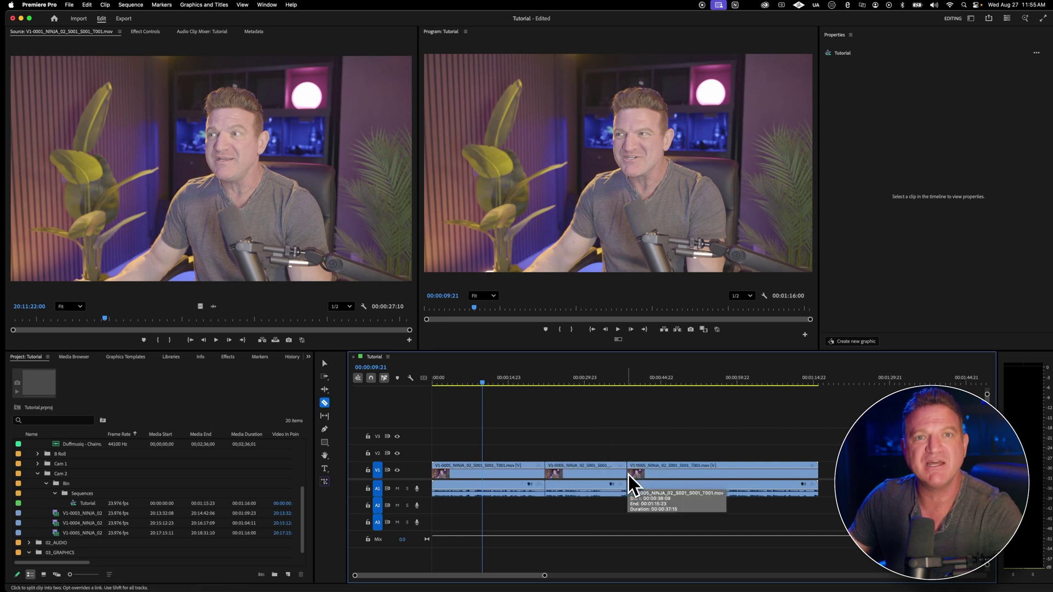
key("v")
left_click(591, 472)
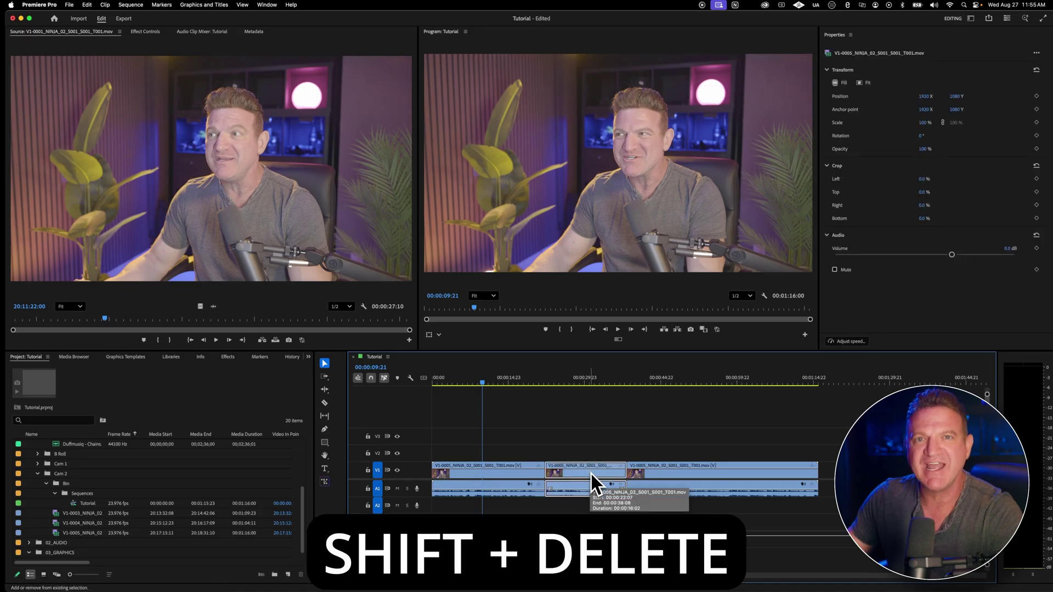
key("shift+Delete")
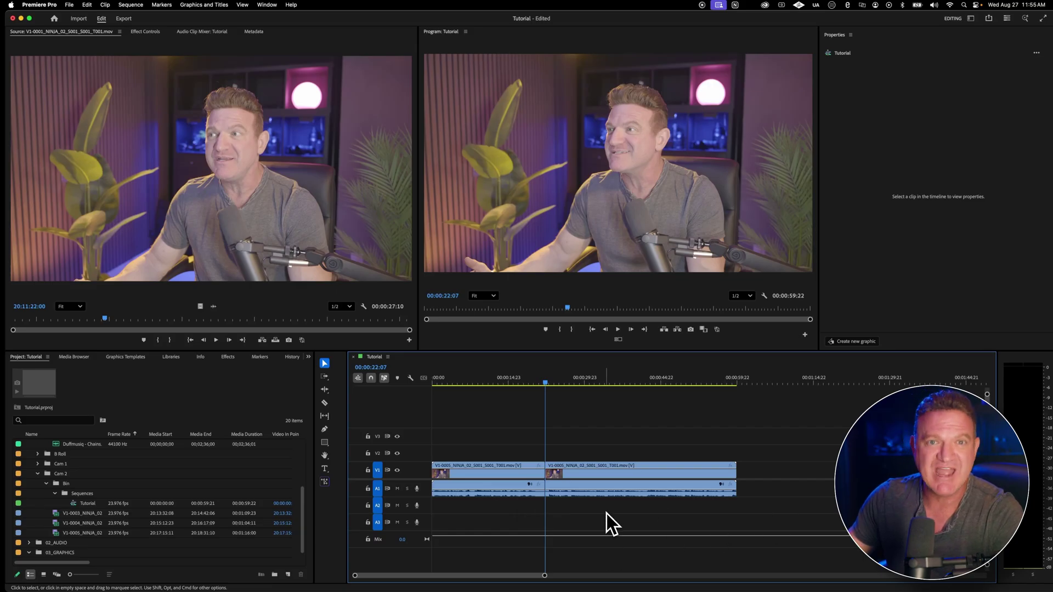
Step: Move the second clip to V2/A2, trim its end and 10 frames off its start, then place it after the first clip
left_click_drag(604, 483, 677, 454)
left_click_drag(669, 495, 680, 510)
left_click_drag(675, 457, 550, 454)
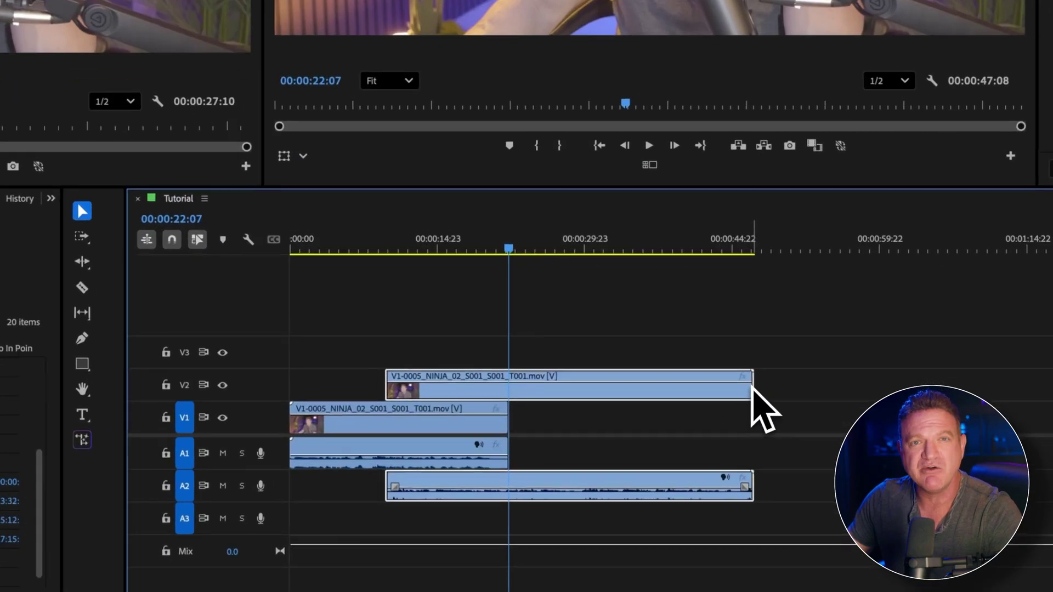
left_click(669, 452)
left_click_drag(755, 371, 592, 371)
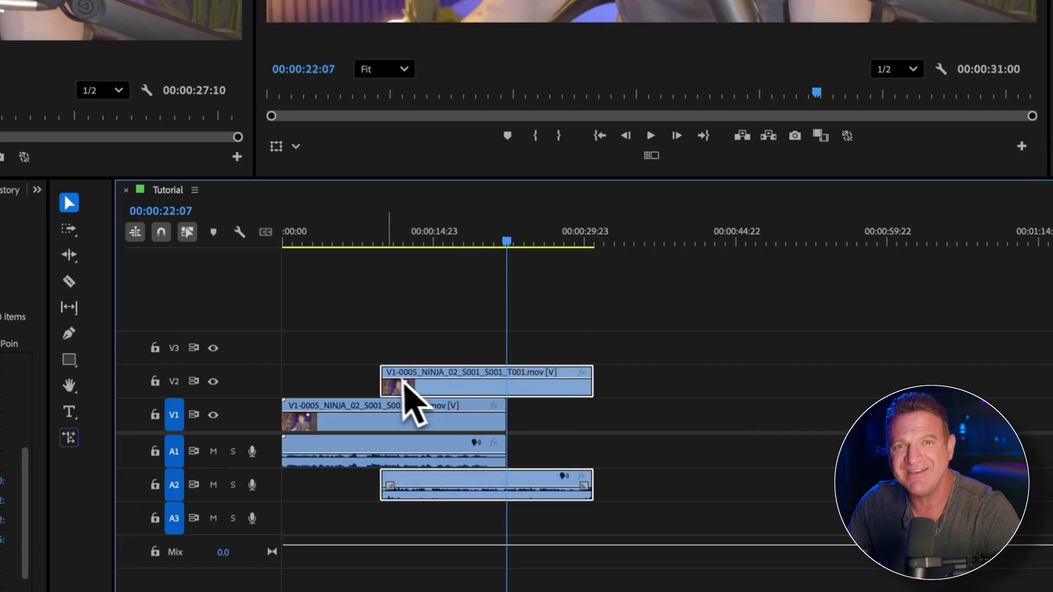
mouse_move(387, 371)
left_mouse_down()
mouse_move(465, 370)
mouse_move(401, 370)
left_mouse_up()
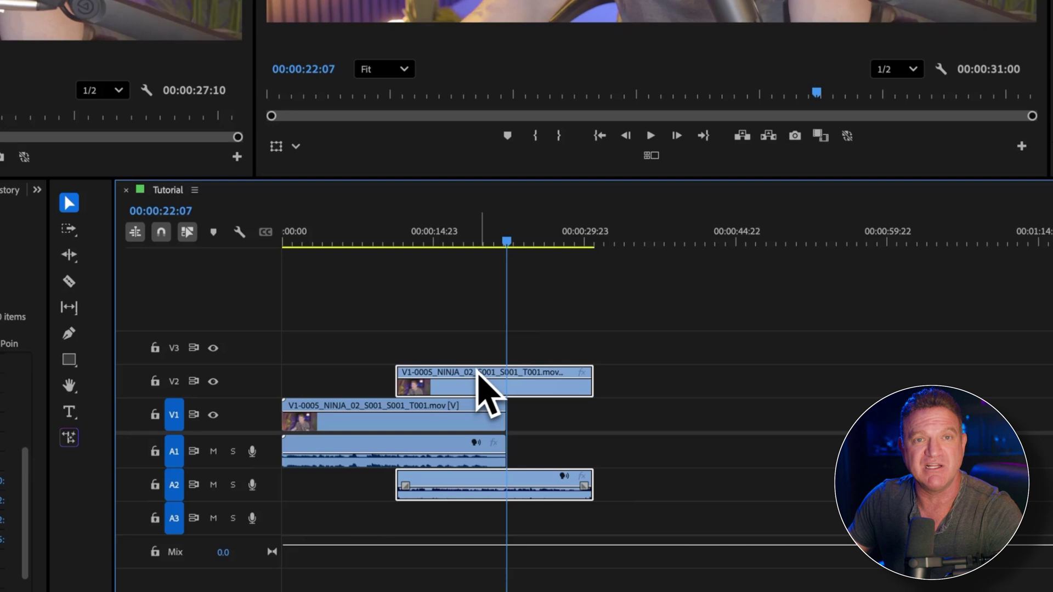
left_click_drag(469, 371, 556, 465)
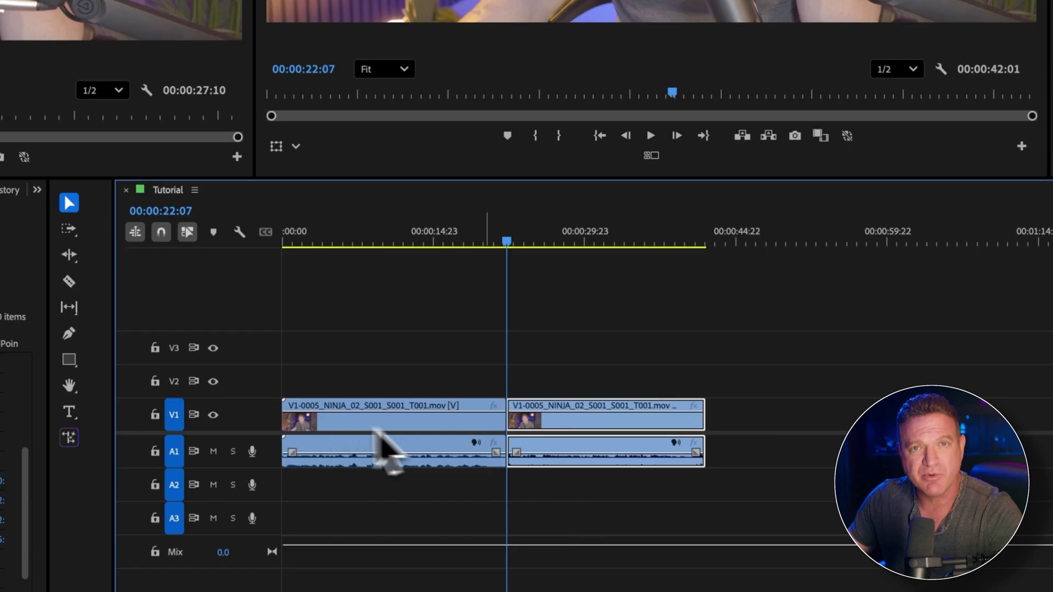
left_click(352, 346)
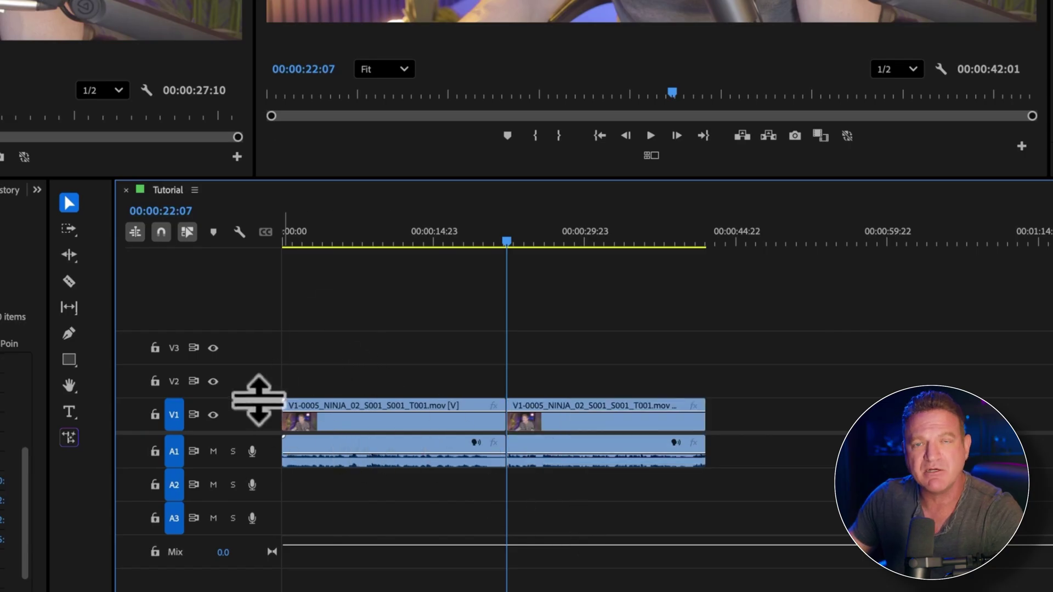
Step: Expand the V1 and A1 track heights for thumbnails and waveforms, with the playhead at 00:00:06:00
left_click_drag(259, 384, 258, 345)
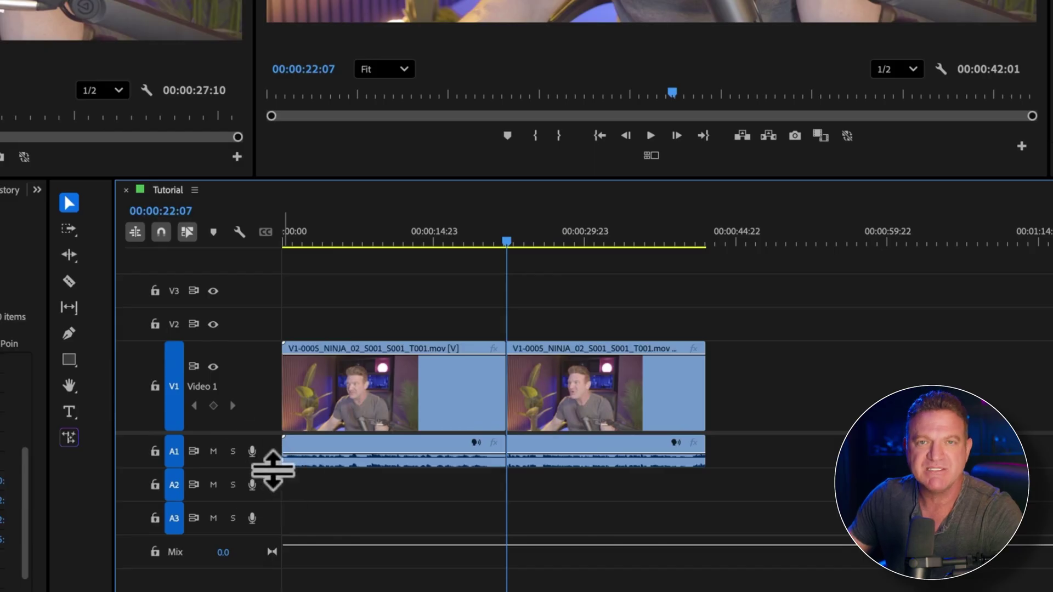
left_click_drag(272, 469, 268, 530)
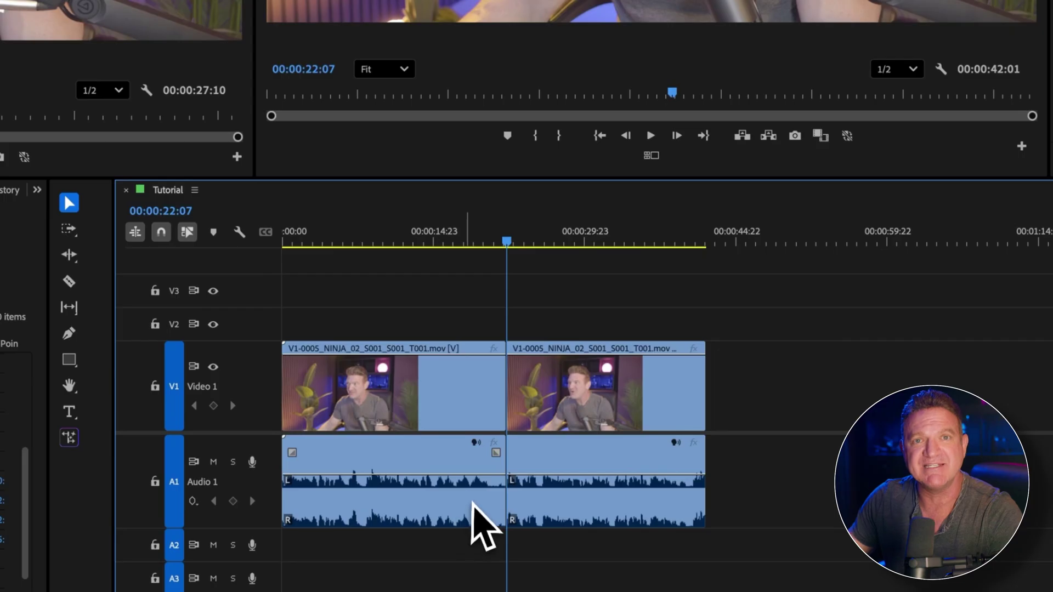
left_click(345, 235)
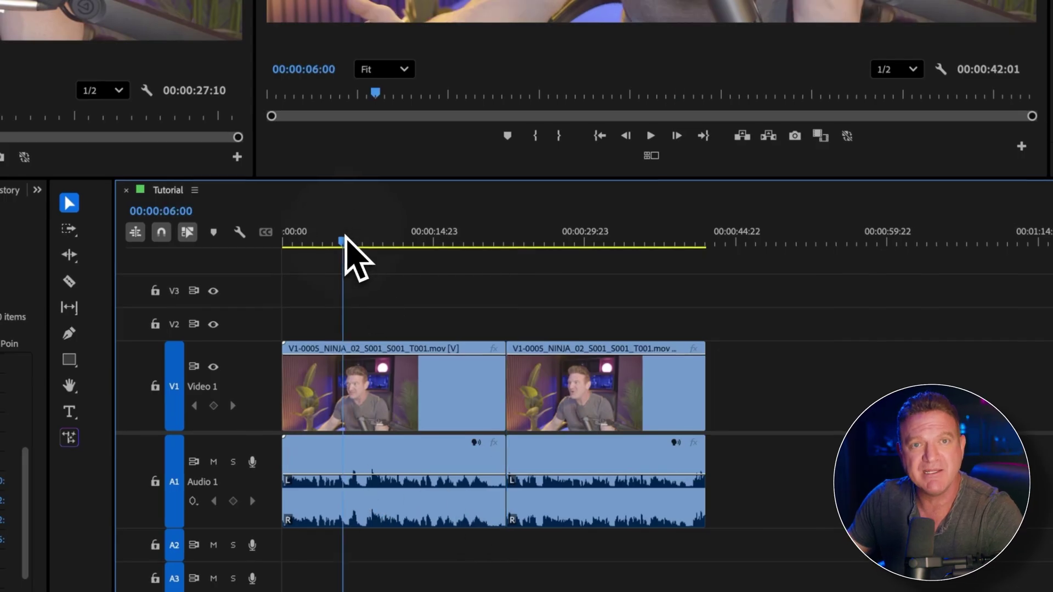
Step: Raise the first A1 clip's volume to 8.9 dB and play the sequence to hear it
key("space")
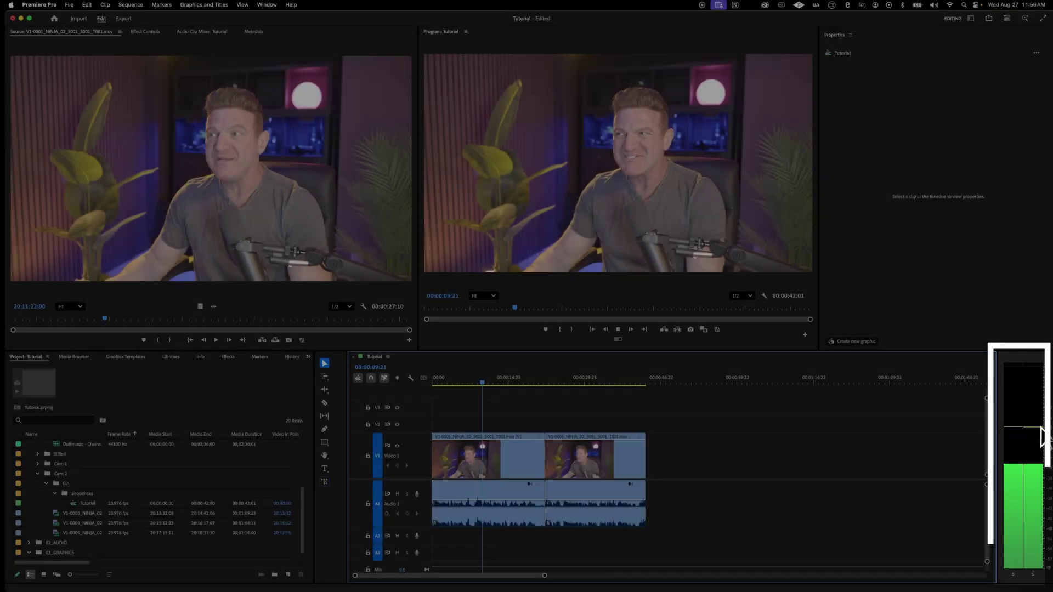
key("space")
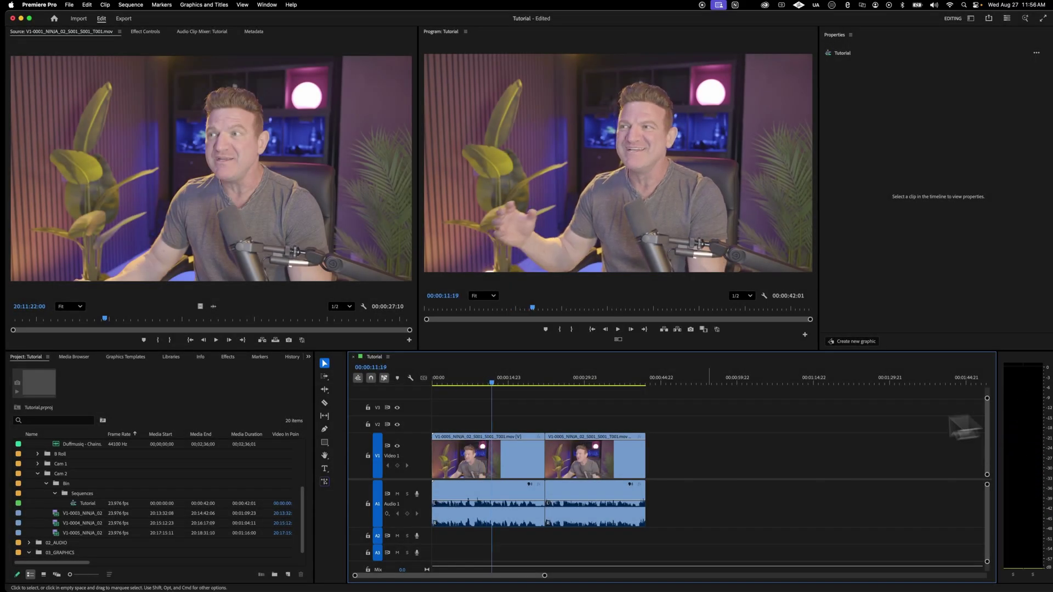
left_click_drag(492, 500, 491, 500)
key("space")
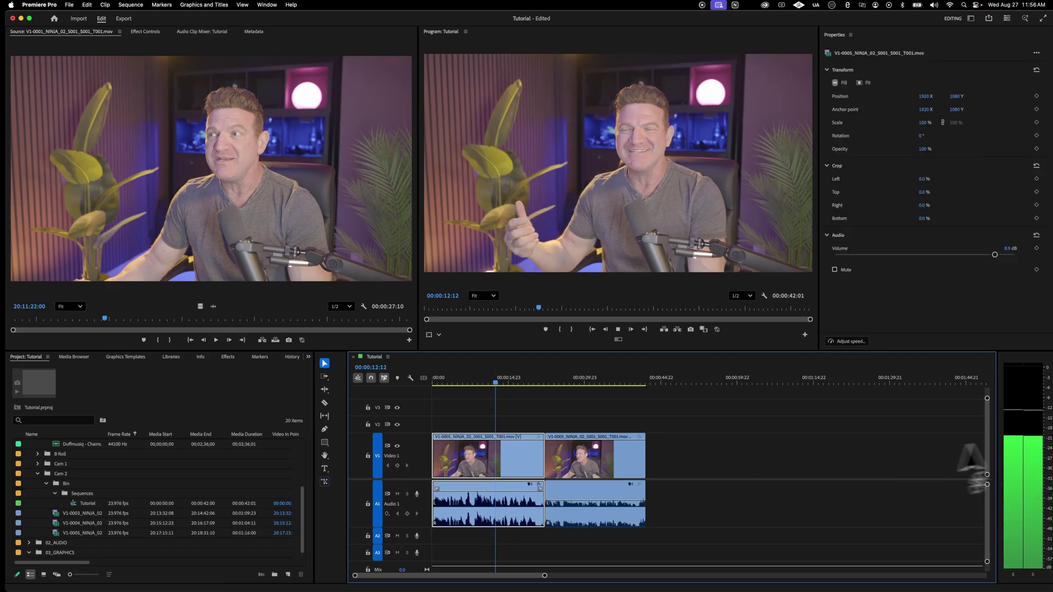
key("space")
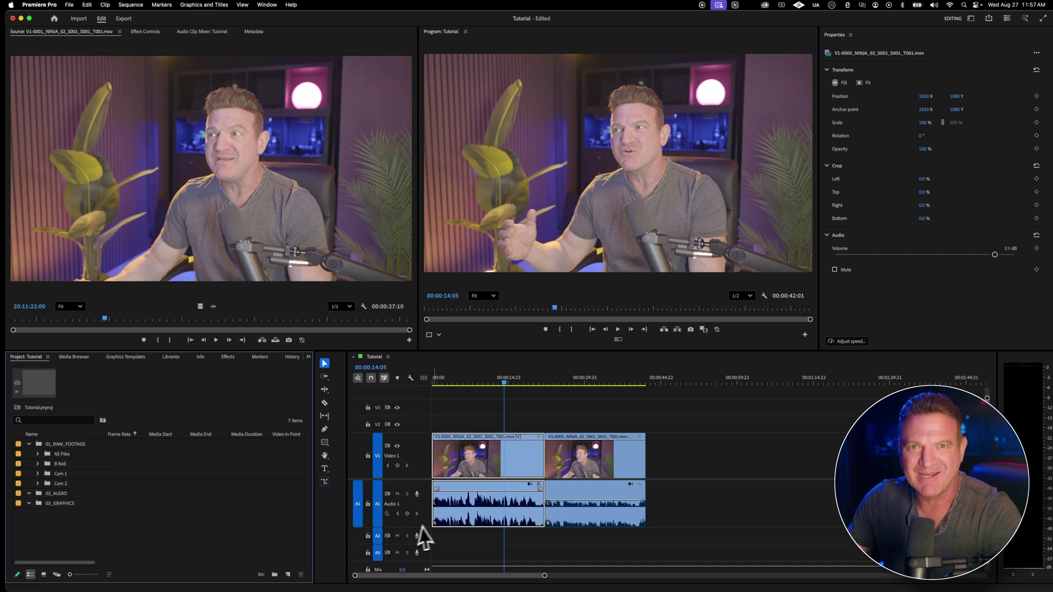
Step: Drag Duffmusiq - Chains.mp3 from Finder into the 02_AUDIO bin after cancelling the Import dialog
right_click(211, 524)
left_click(233, 485)
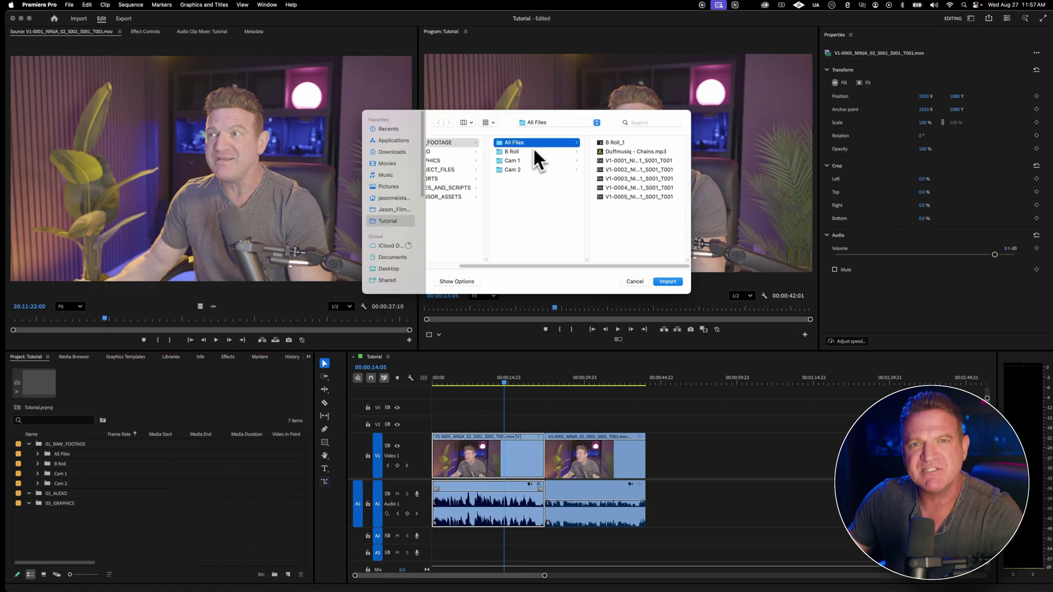
left_click(631, 152)
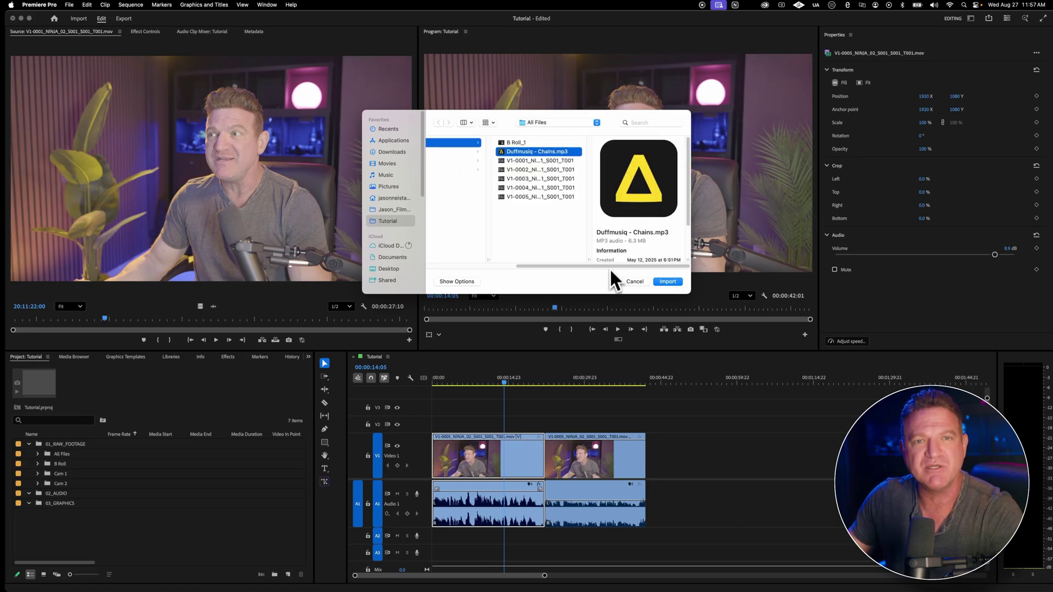
left_click(634, 281)
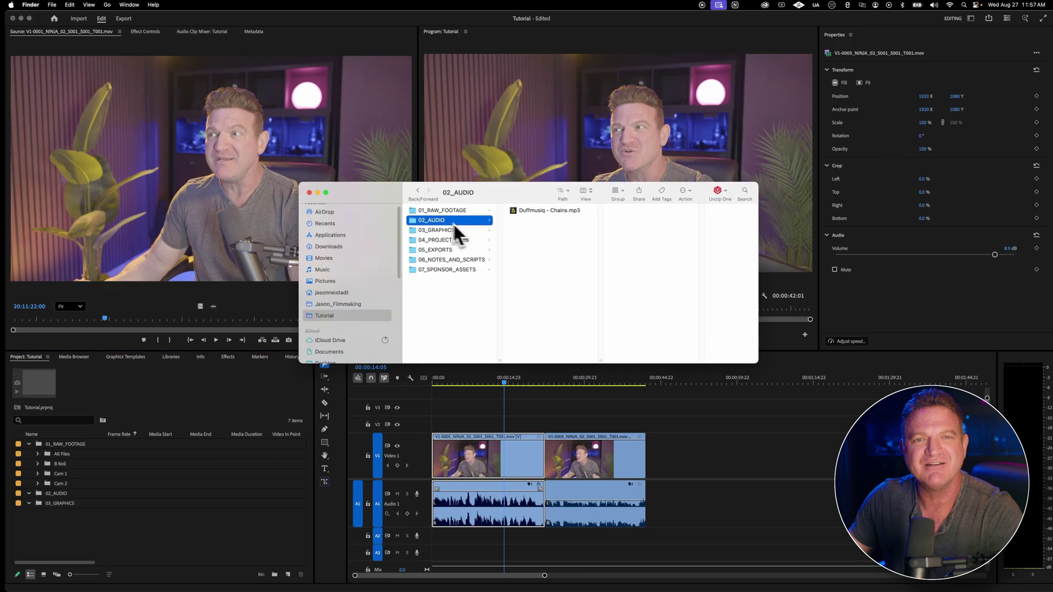
left_click(526, 211)
left_click_drag(516, 210, 58, 495)
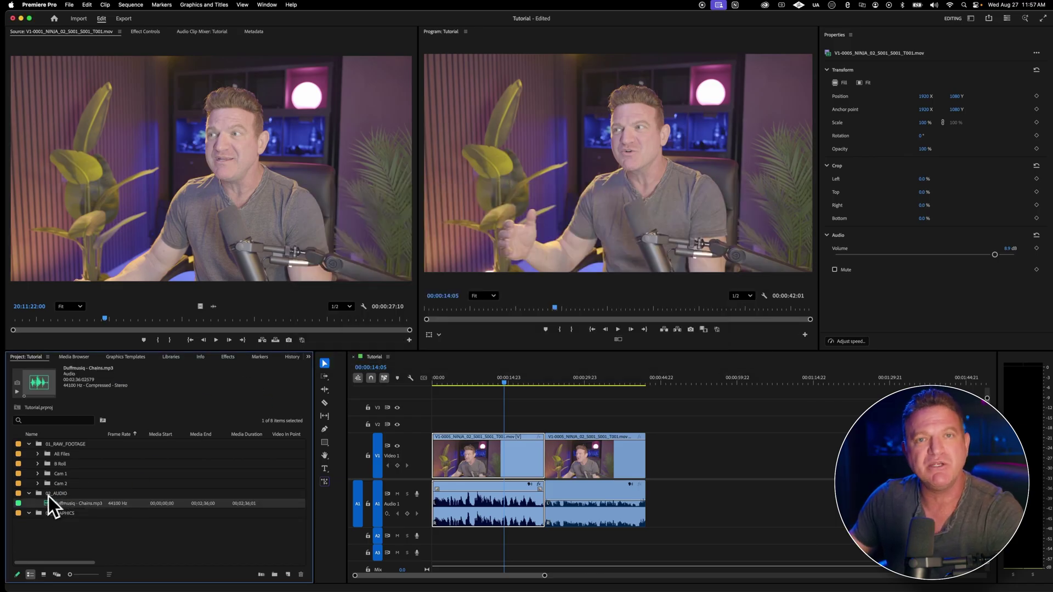
left_click(66, 538)
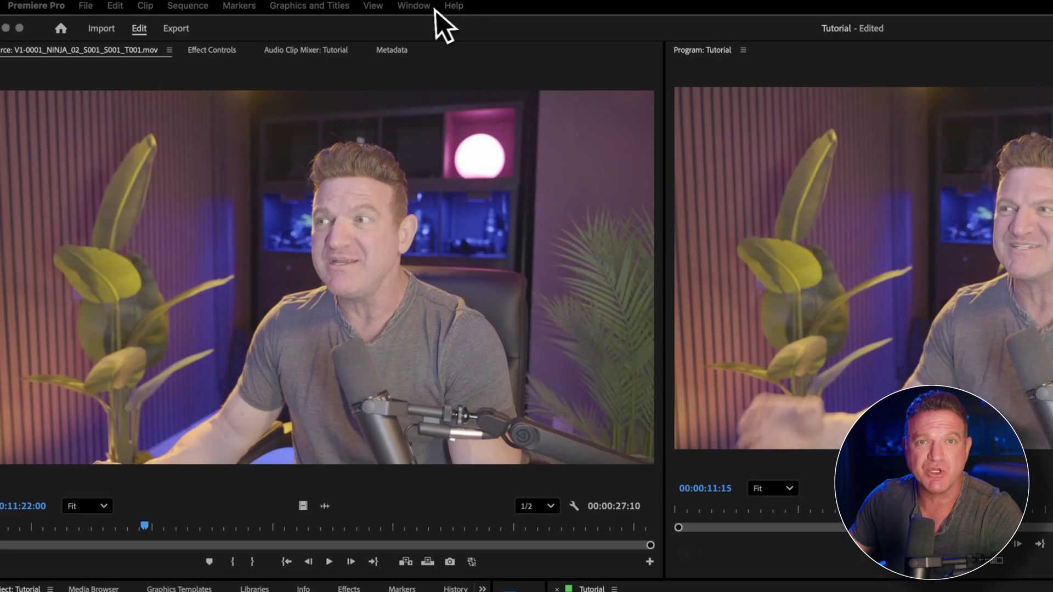
left_click(274, 5)
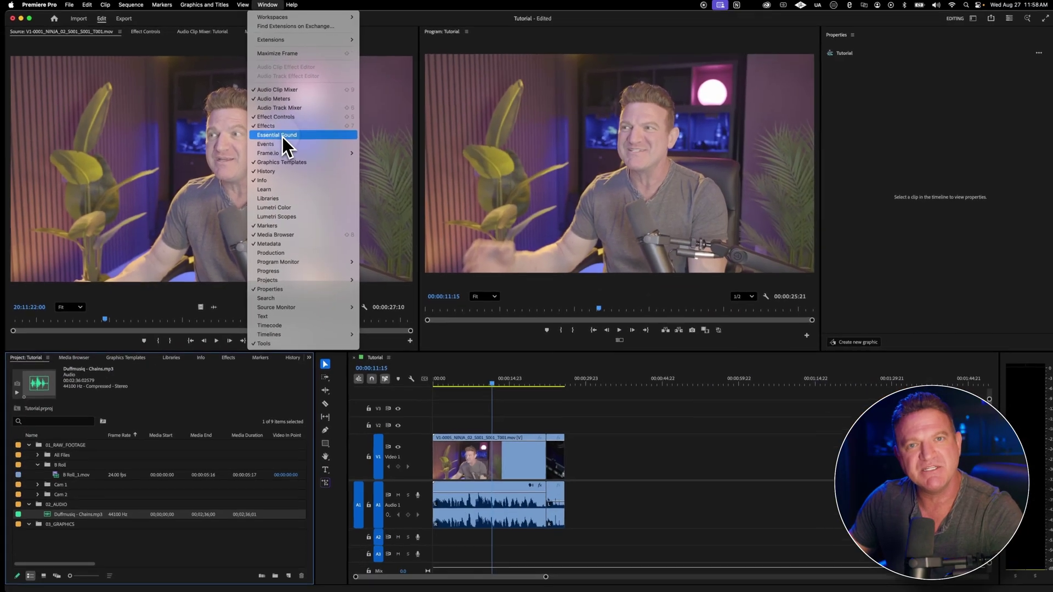
left_click(281, 136)
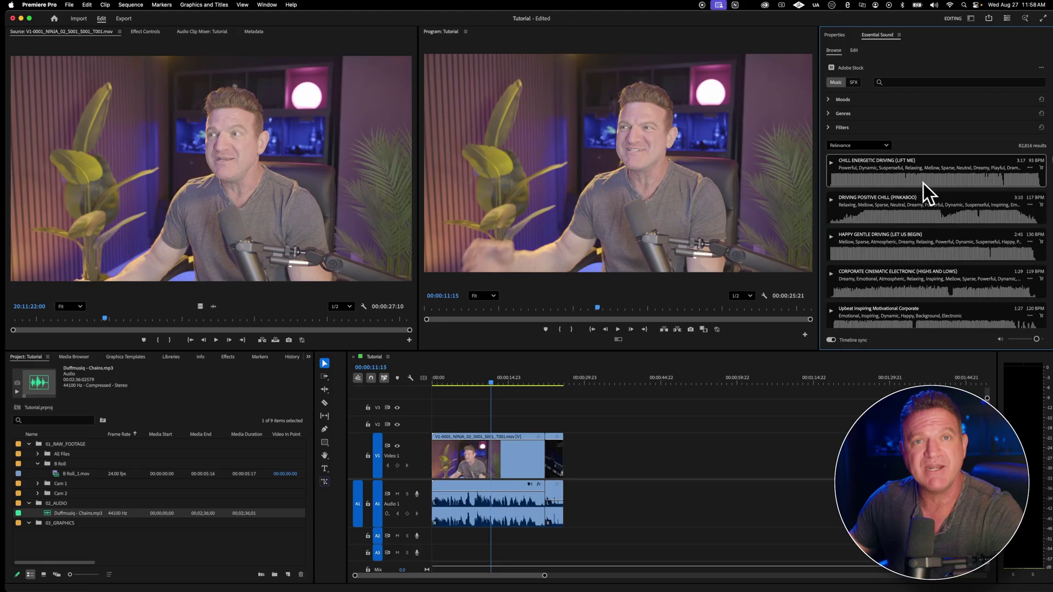
left_click(898, 35)
left_click(919, 44)
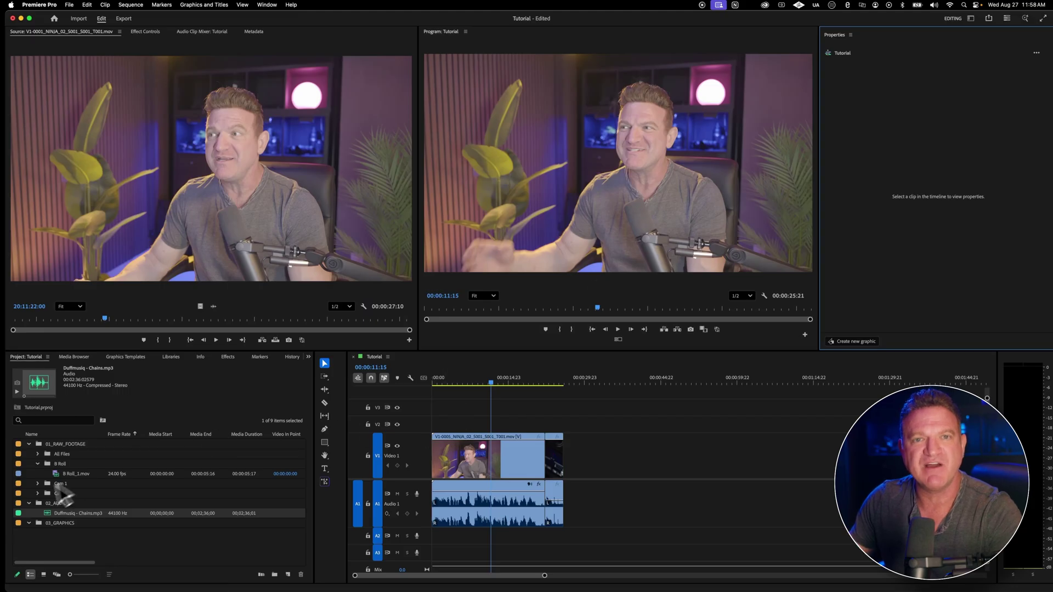
Step: Place Duffmusiq - Chains.mp3 on A2, expand the track, and lower the music to about -26 dB
left_click_drag(48, 518, 438, 538)
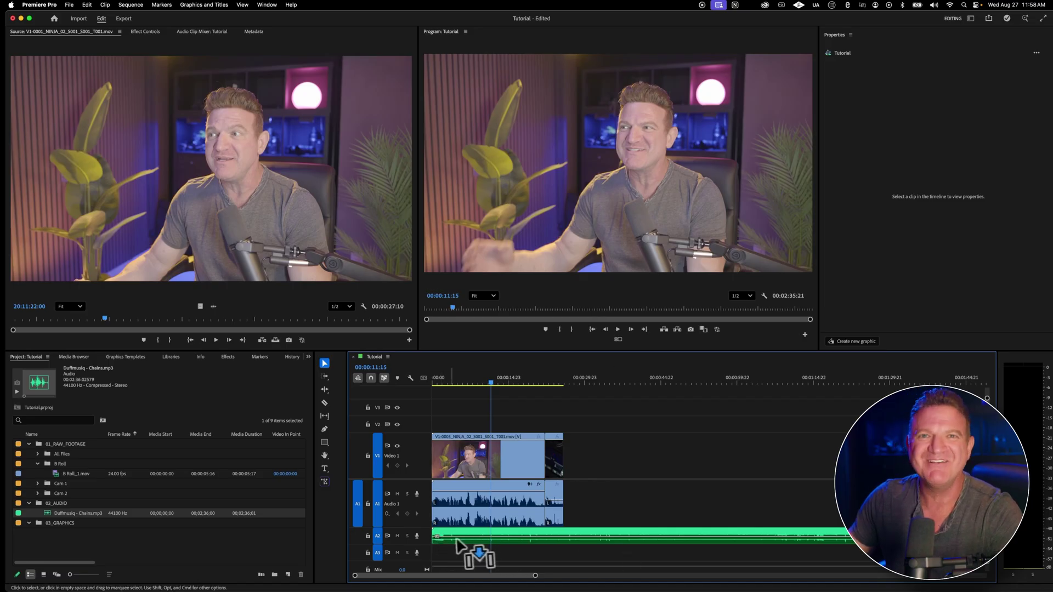
left_click_drag(536, 576, 487, 582)
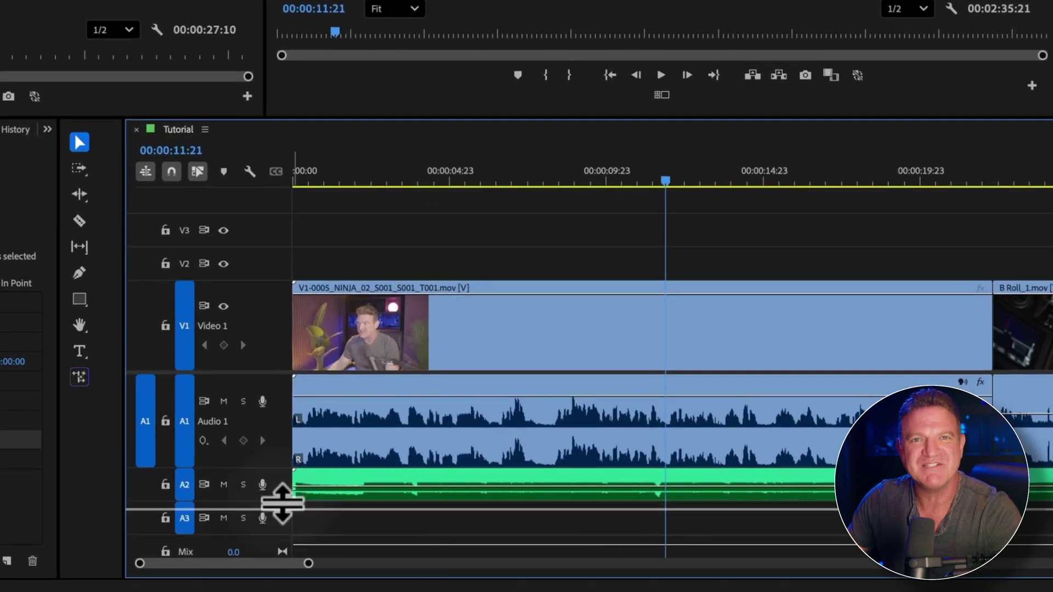
left_click_drag(283, 544, 321, 559)
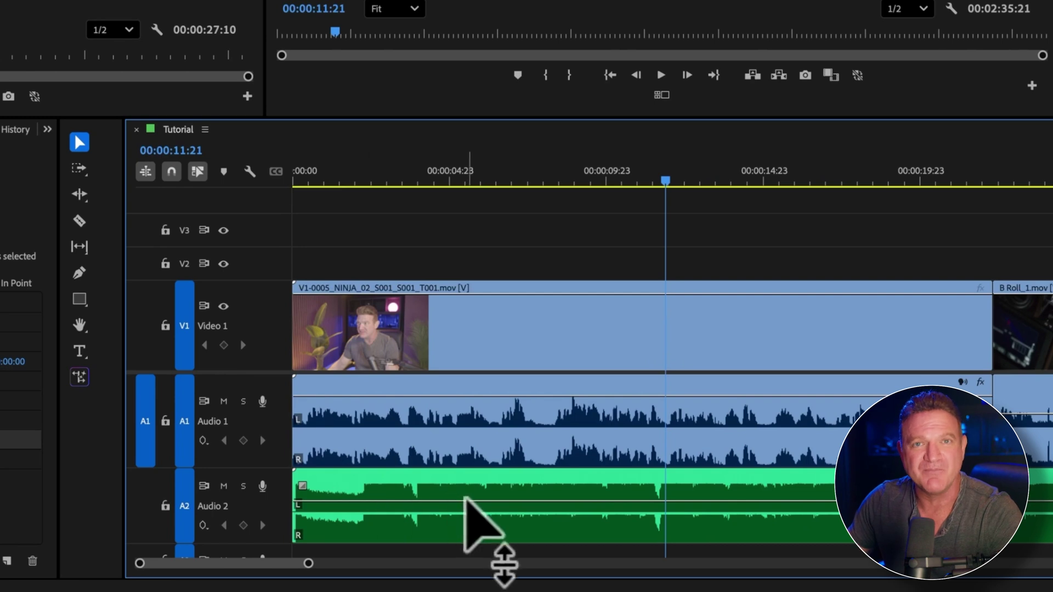
left_click(464, 498)
left_click_drag(465, 498, 466, 501)
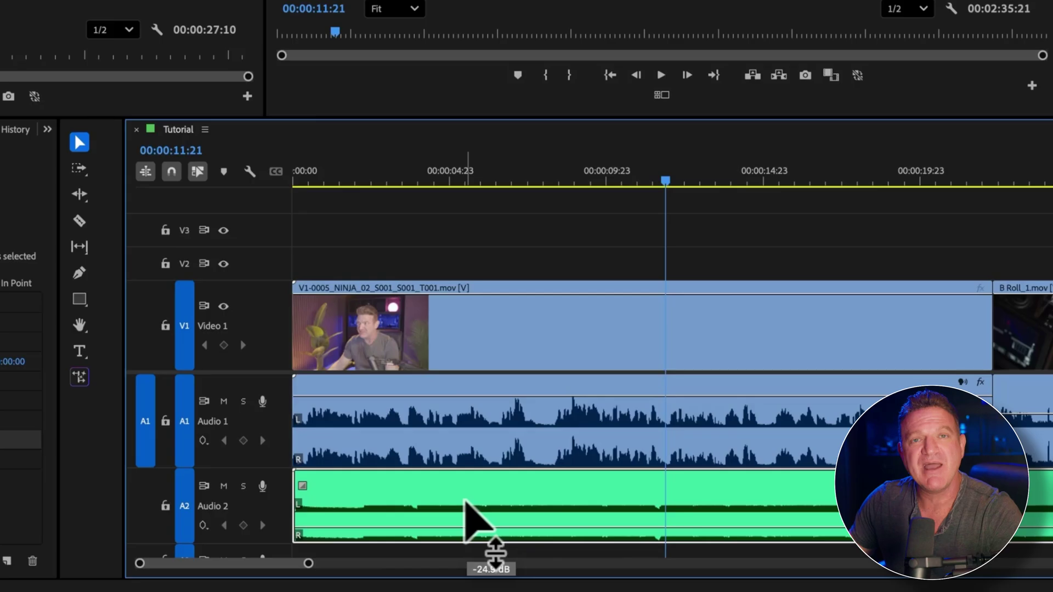
key("space")
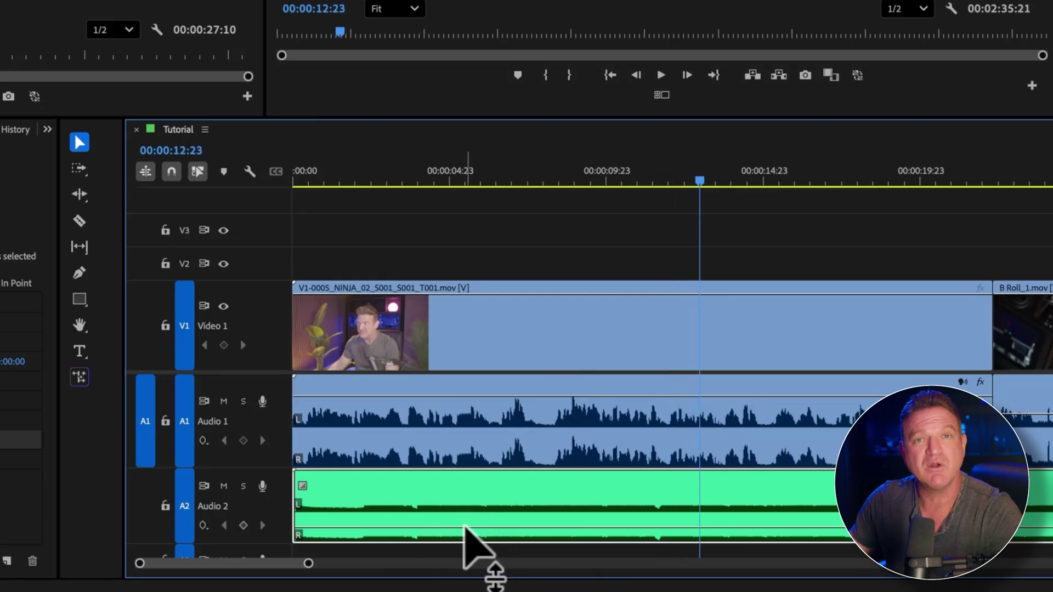
left_click_drag(465, 527, 465, 528)
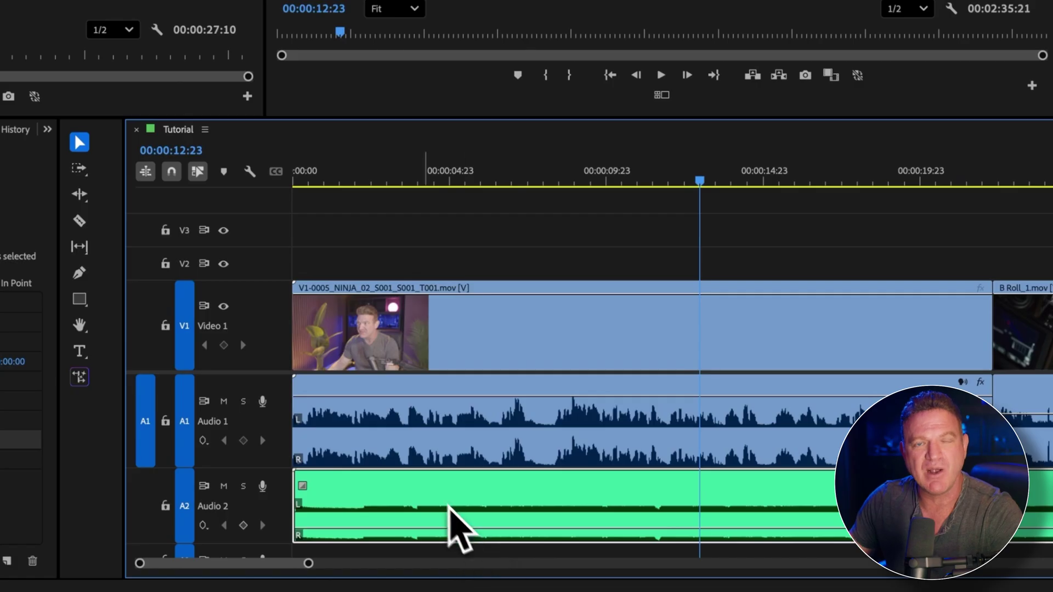
Step: Give the music a 00:00:03:18 fade-in and preview the sequence from the start
left_click_drag(301, 484, 408, 486)
left_click(288, 184)
key("space")
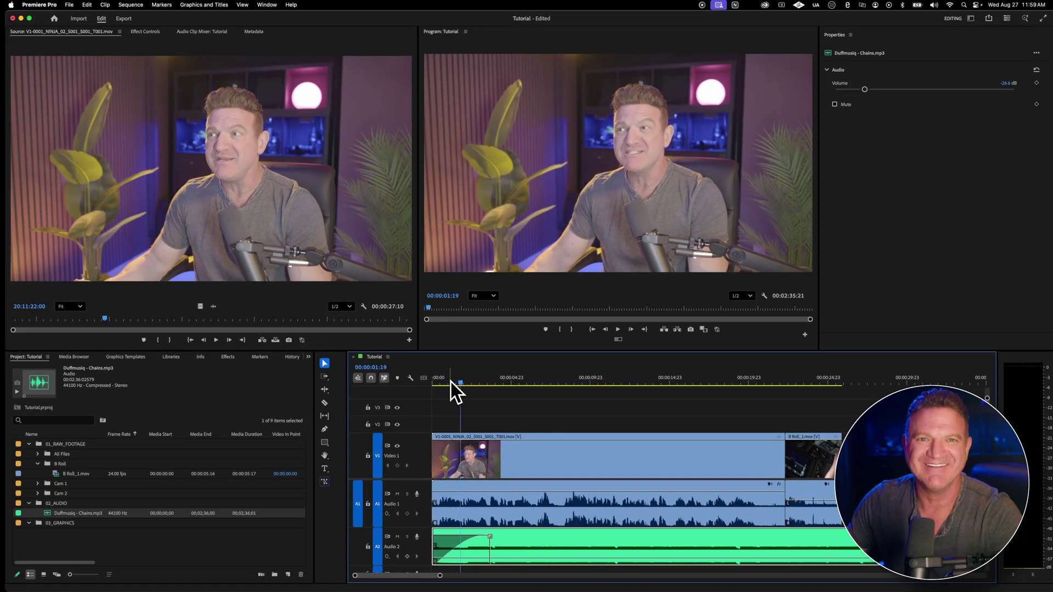
left_click(504, 424)
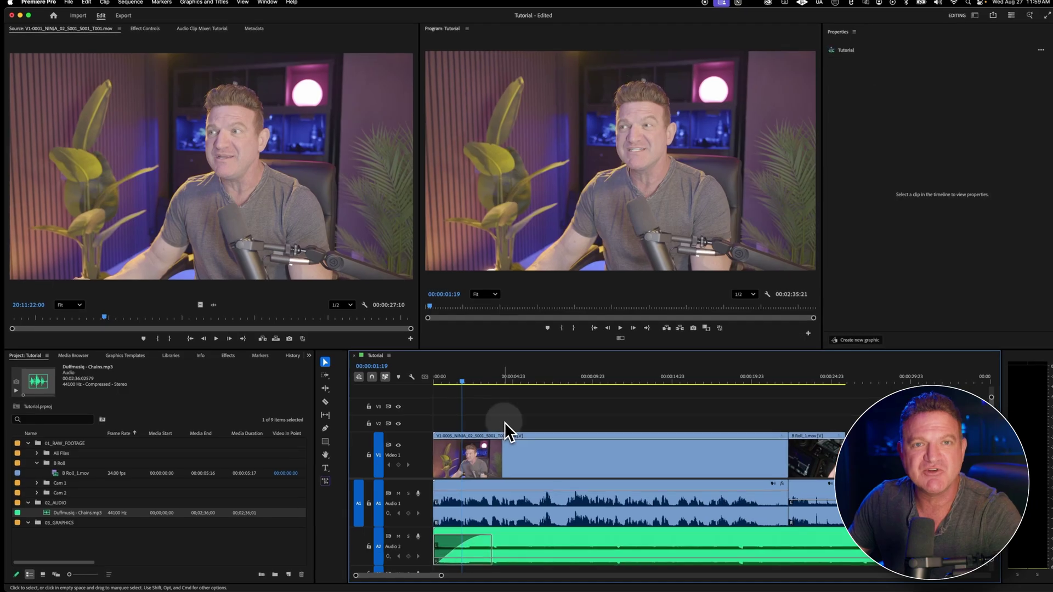
Step: Create a TUTORIAL text title at the sequence start and move it over the speaker's face
key("Home")
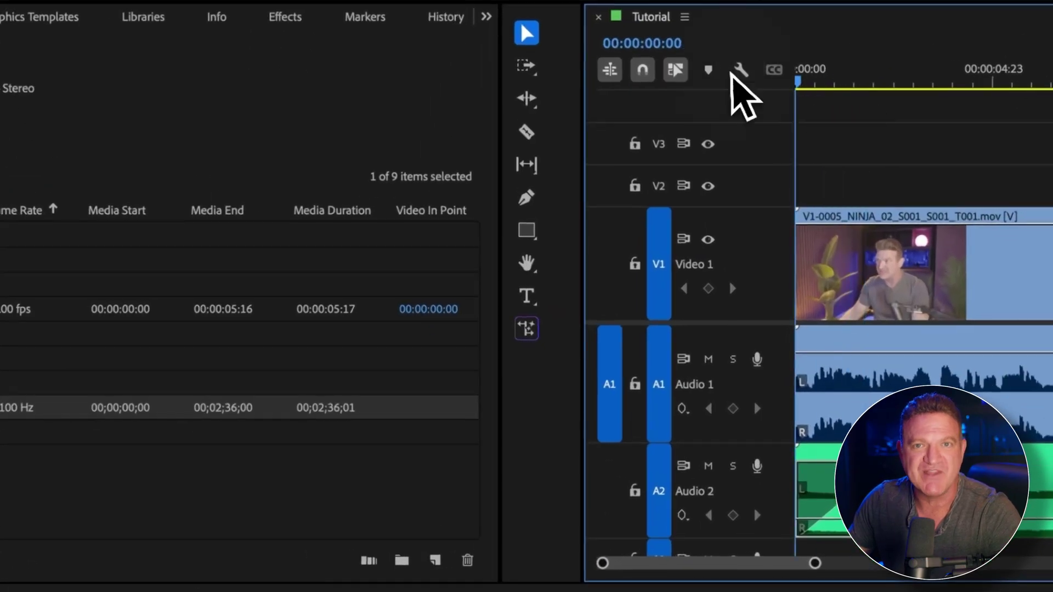
left_click(527, 296)
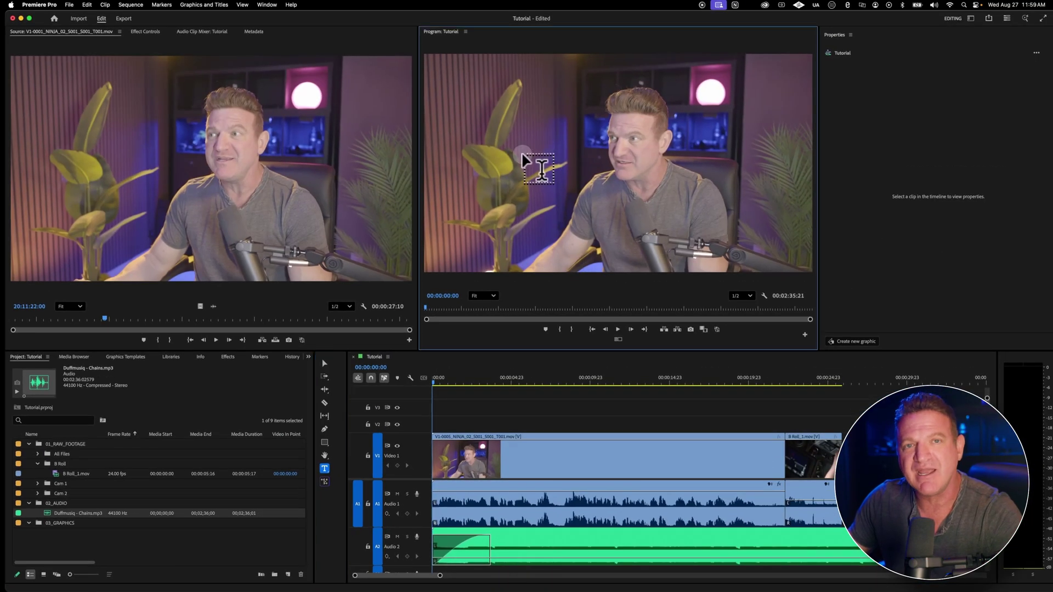
left_click(525, 151)
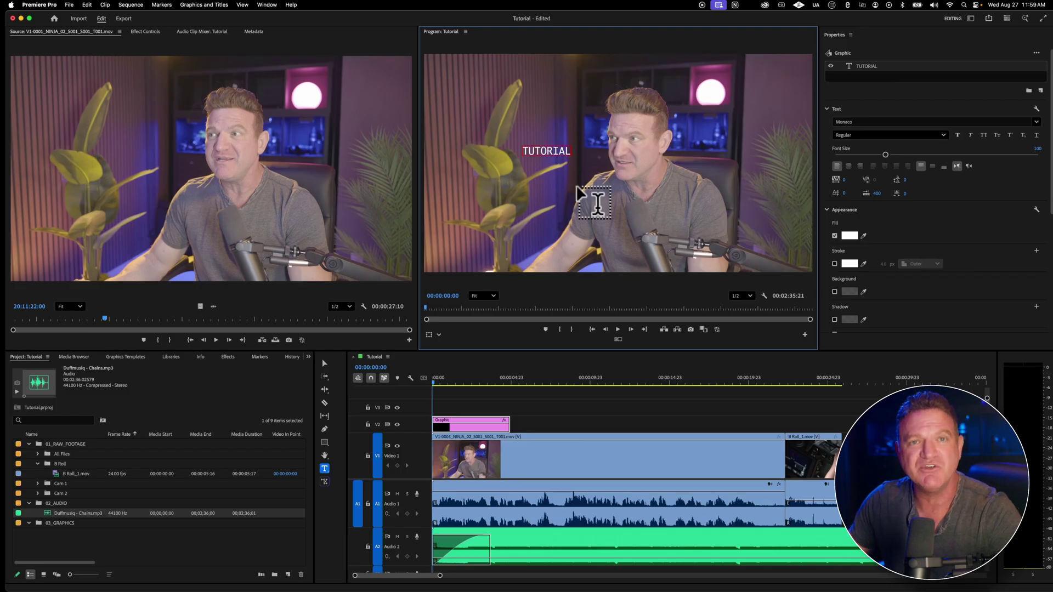
left_click(325, 363)
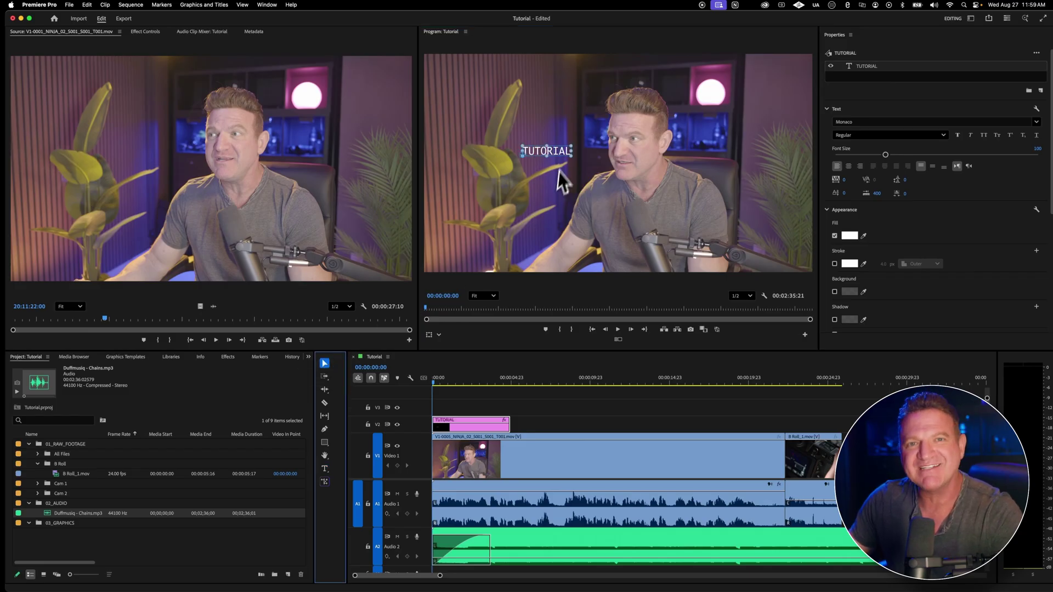
left_click_drag(566, 158, 633, 156)
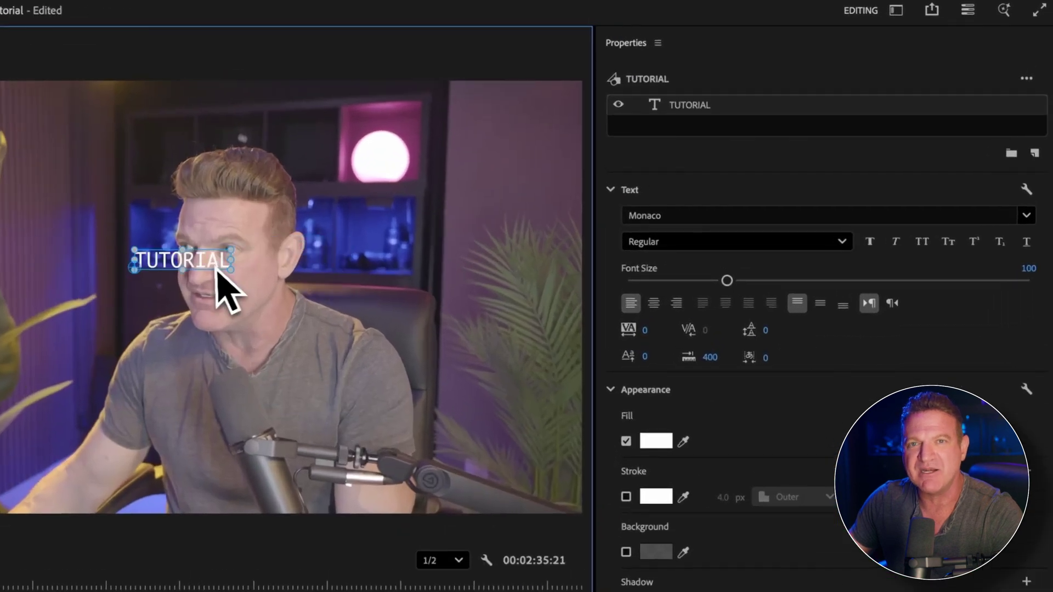
Step: Style the title in Mshtakan Bold at size 314 with a pure red FF0000 fill
left_click(644, 216)
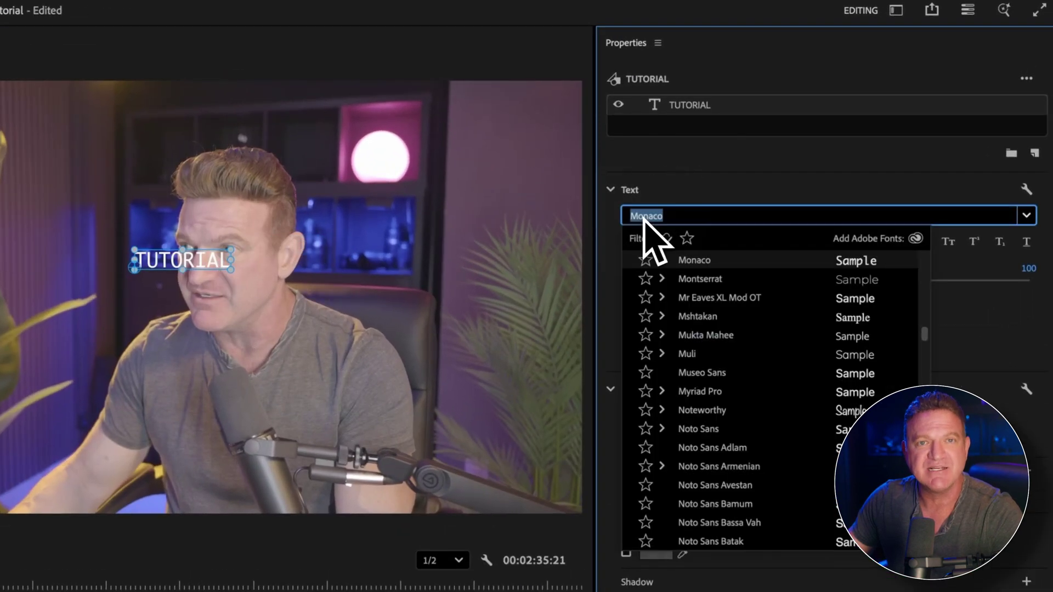
left_click(717, 317)
left_click(703, 241)
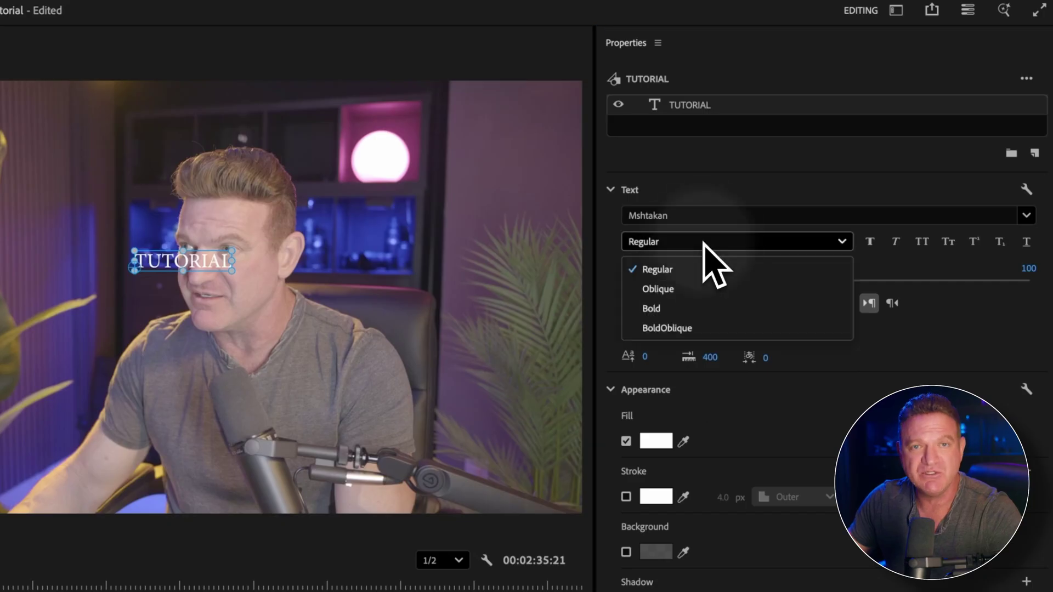
left_click(694, 310)
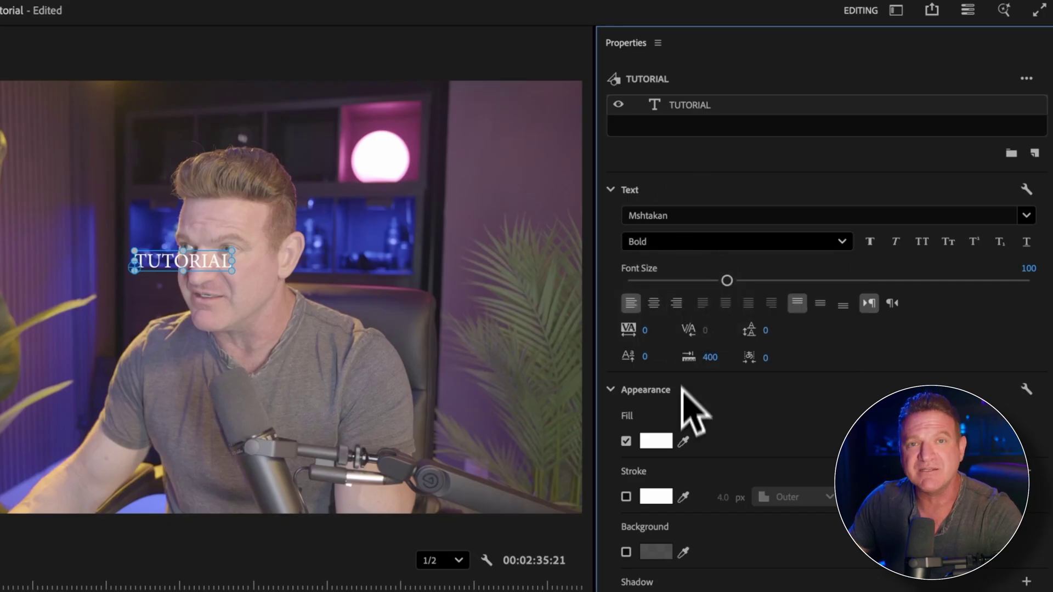
left_click_drag(726, 281, 939, 282)
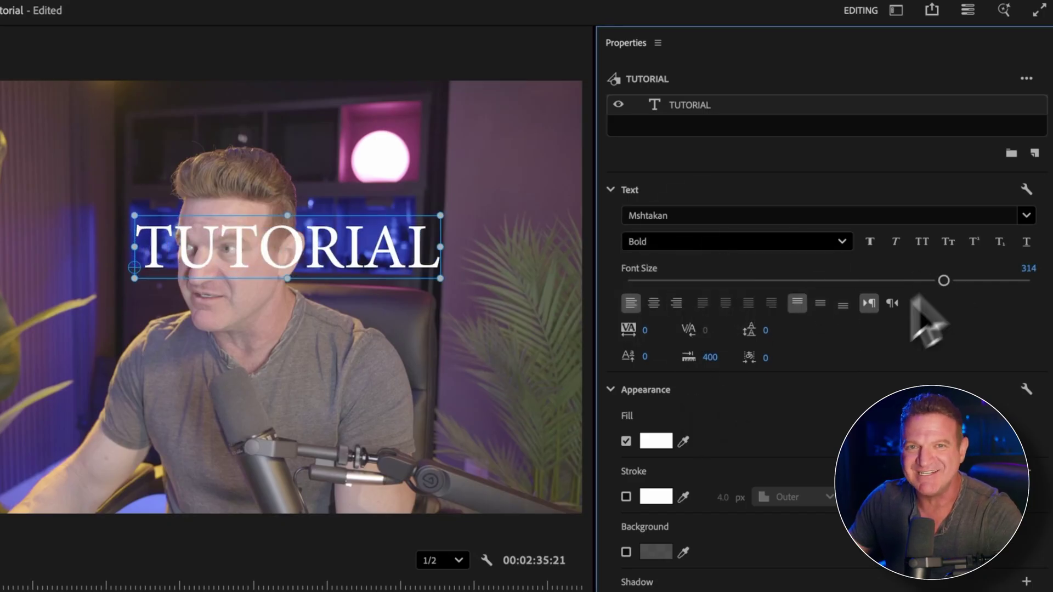
left_click(663, 441)
left_click(518, 310)
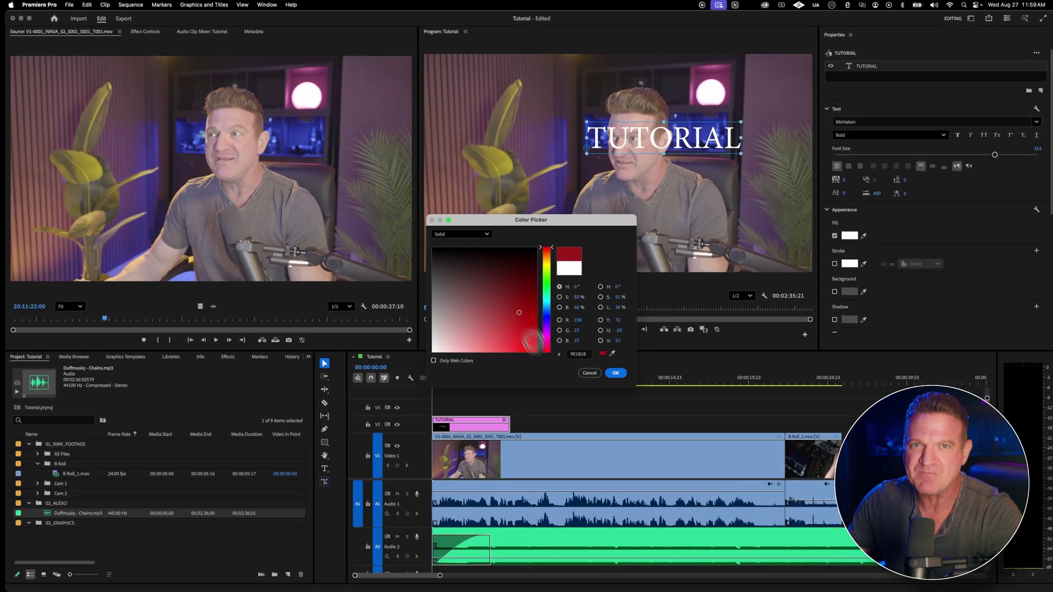
left_click_drag(522, 322, 544, 362)
left_click(615, 373)
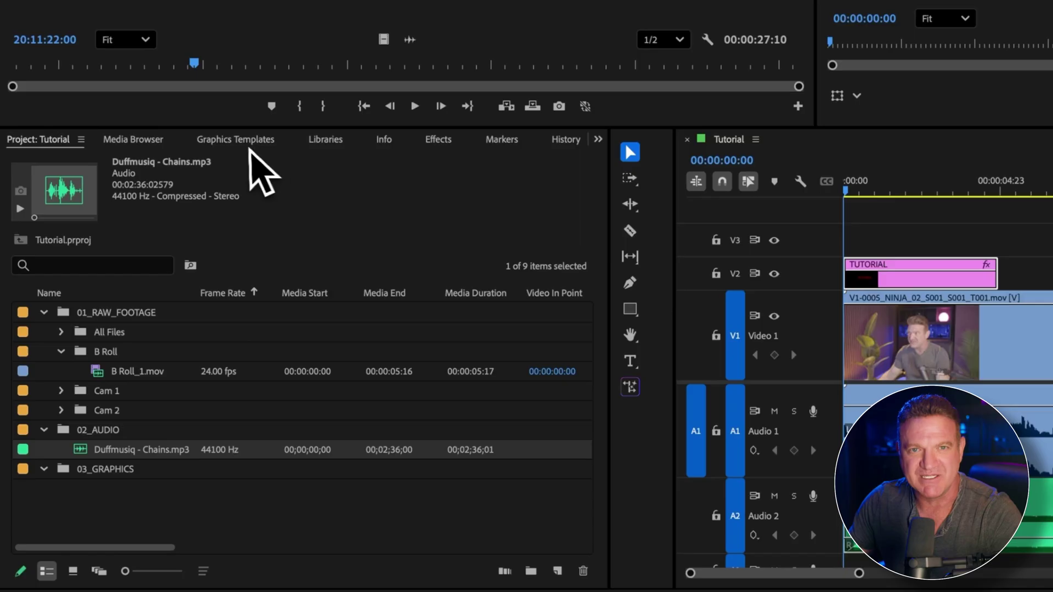
Step: Drop the Modern Title template onto V2 after the TUTORIAL title, preview it and show its layers
left_click(255, 141)
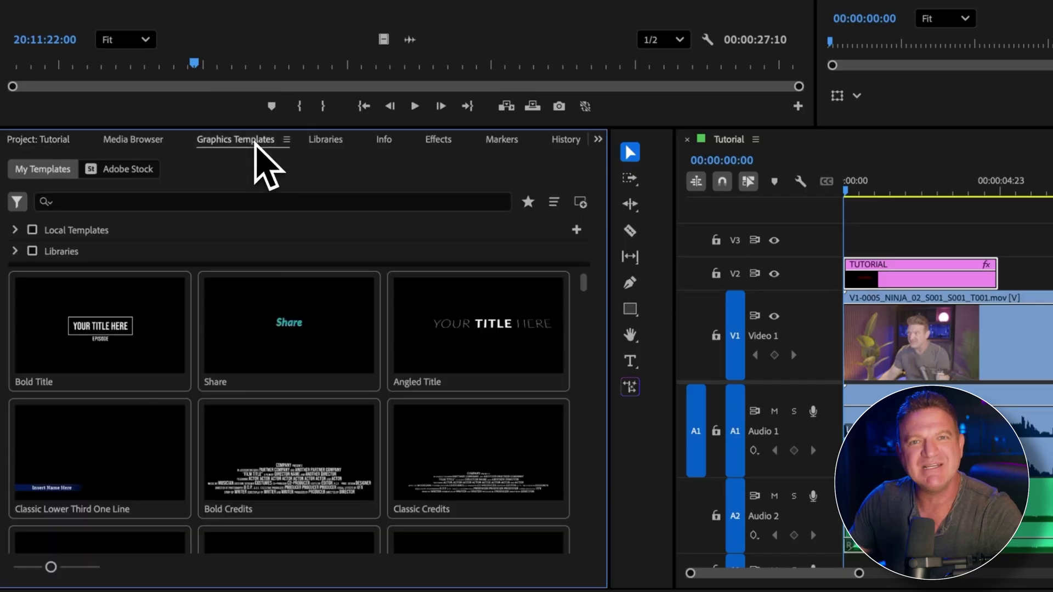
scroll(282, 498, "down", 8)
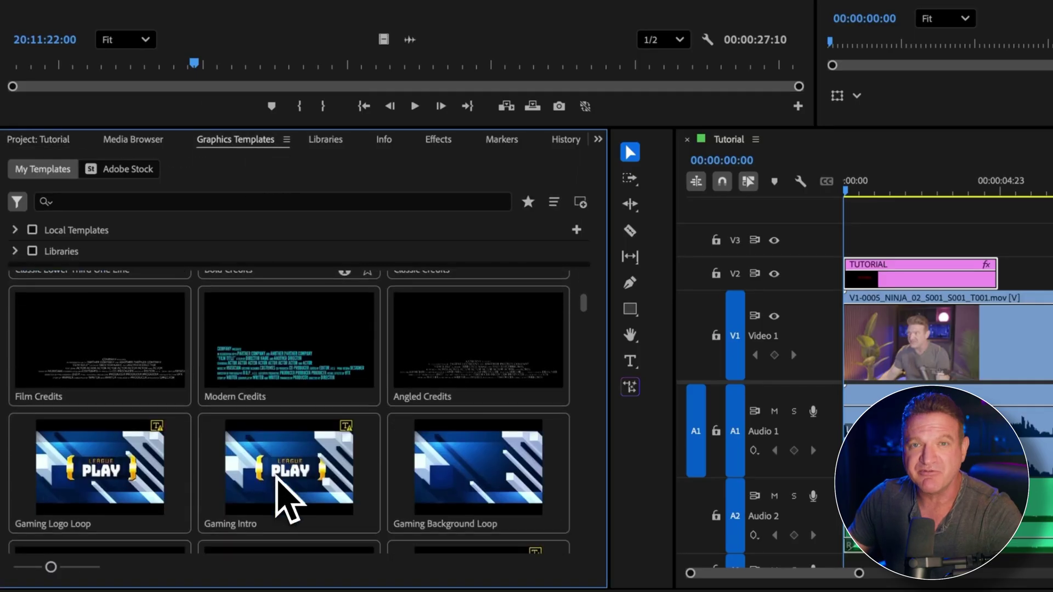
scroll(288, 499, "down", 10)
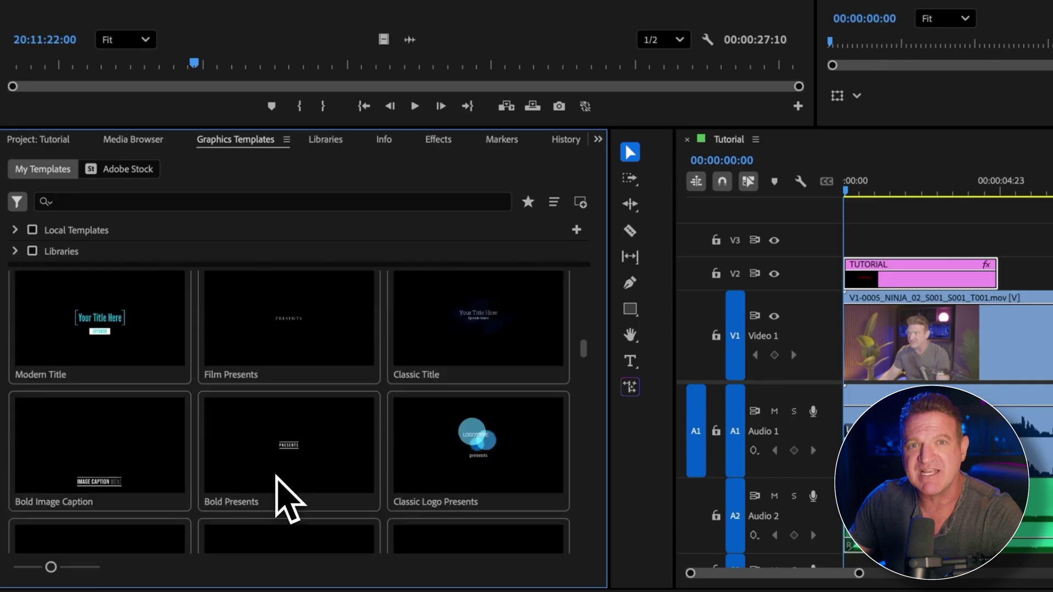
scroll(285, 499, "down", 4)
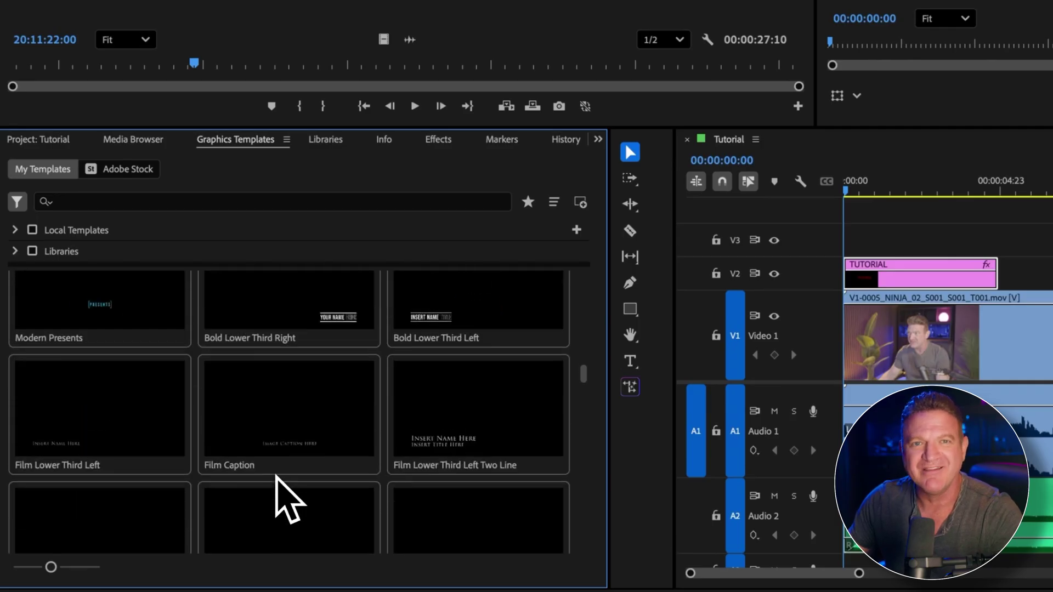
scroll(285, 499, "up", 7)
scroll(289, 499, "up", 1)
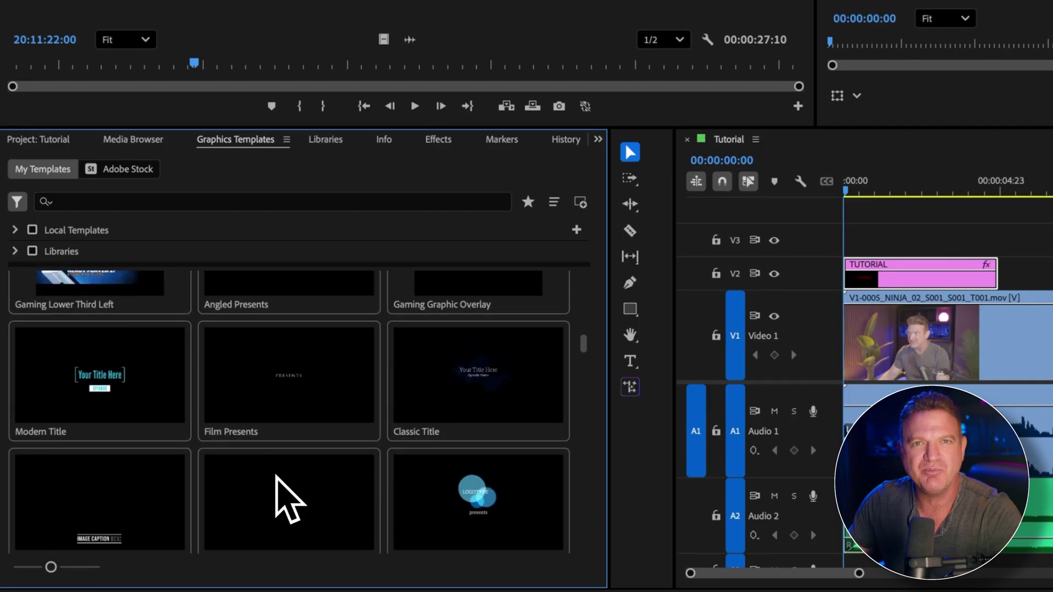
scroll(289, 499, "up", 3)
left_click_drag(123, 422, 1045, 272)
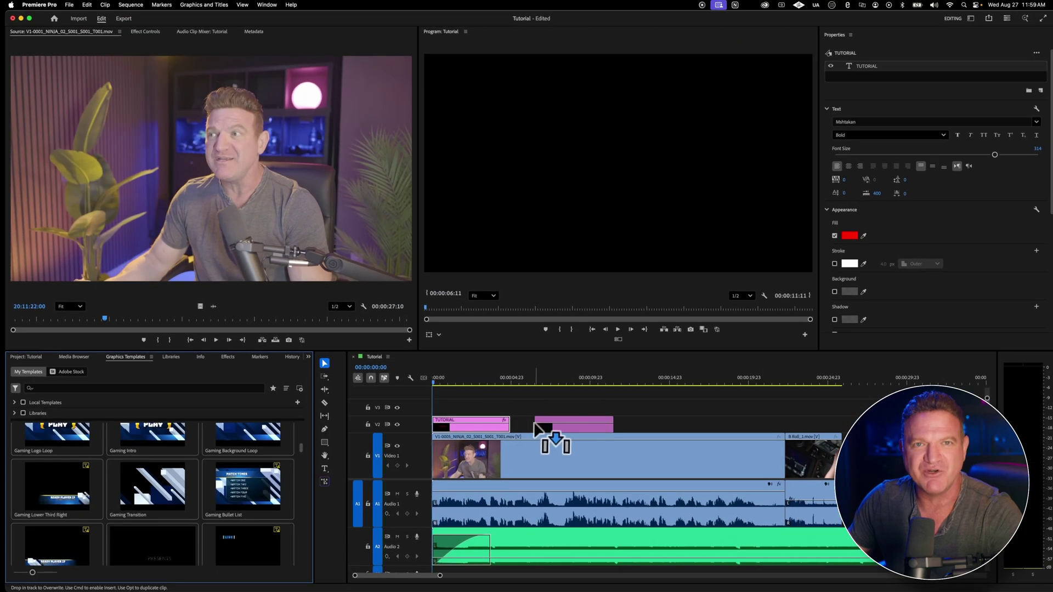
left_click_drag(535, 425, 532, 426)
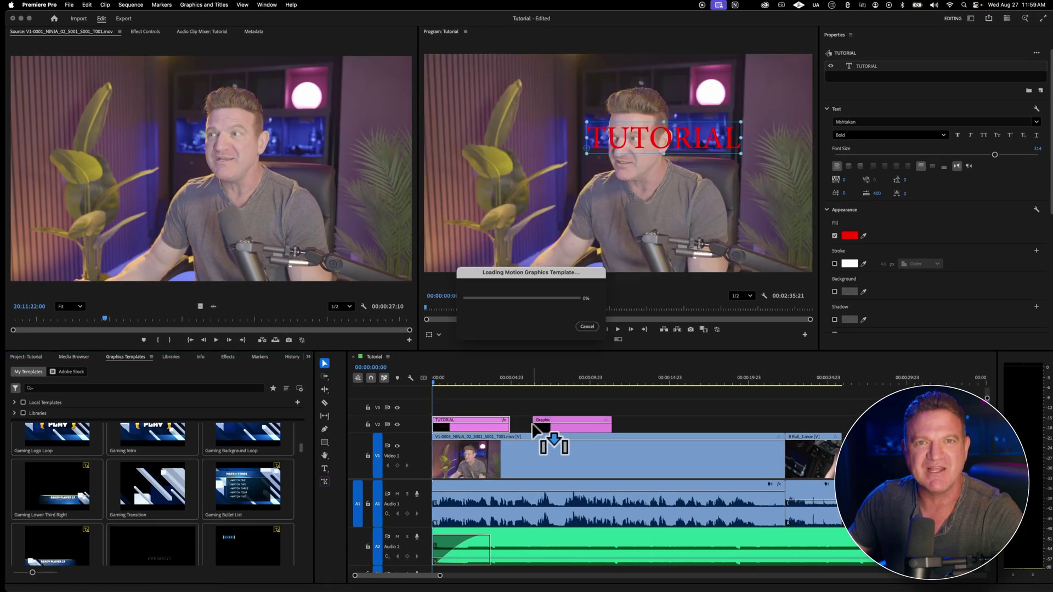
left_click_drag(542, 381, 564, 379)
left_click(568, 420)
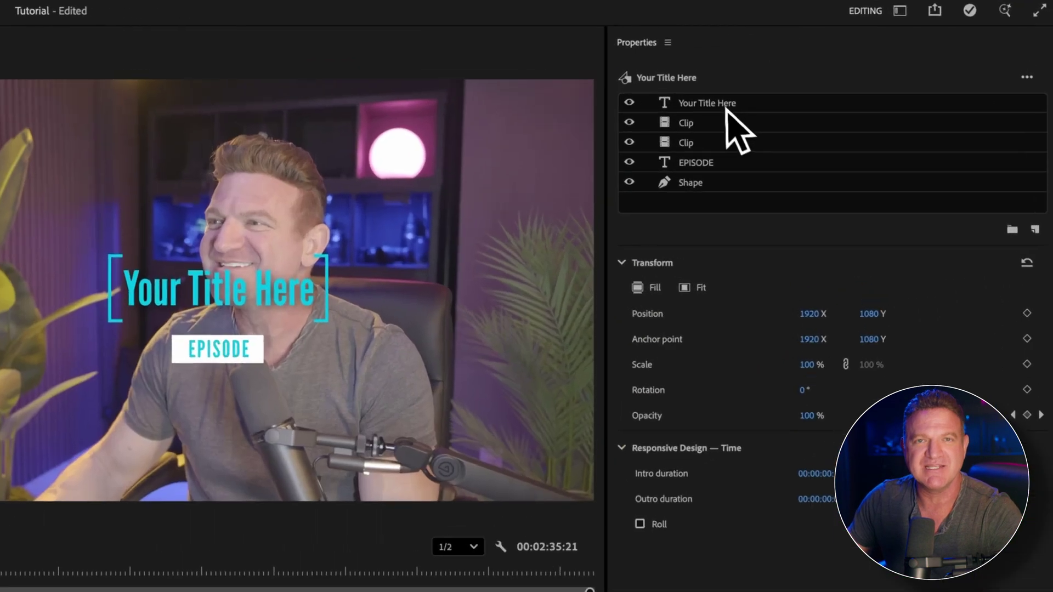
Step: Replace the template headline 'Your Title Here' with TUTORIAL
left_click(726, 105)
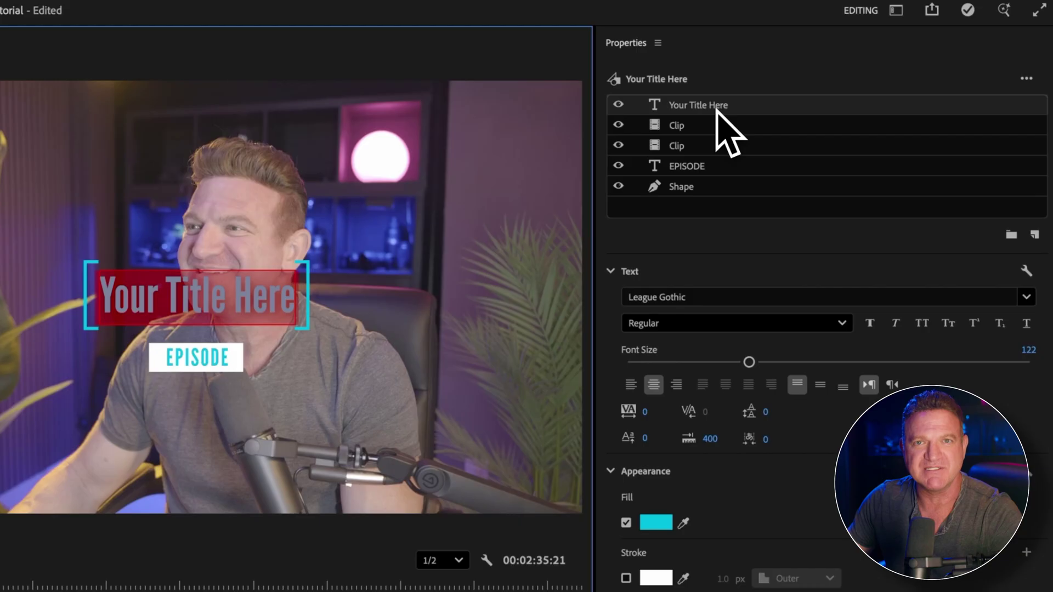
type("TUTORIAL")
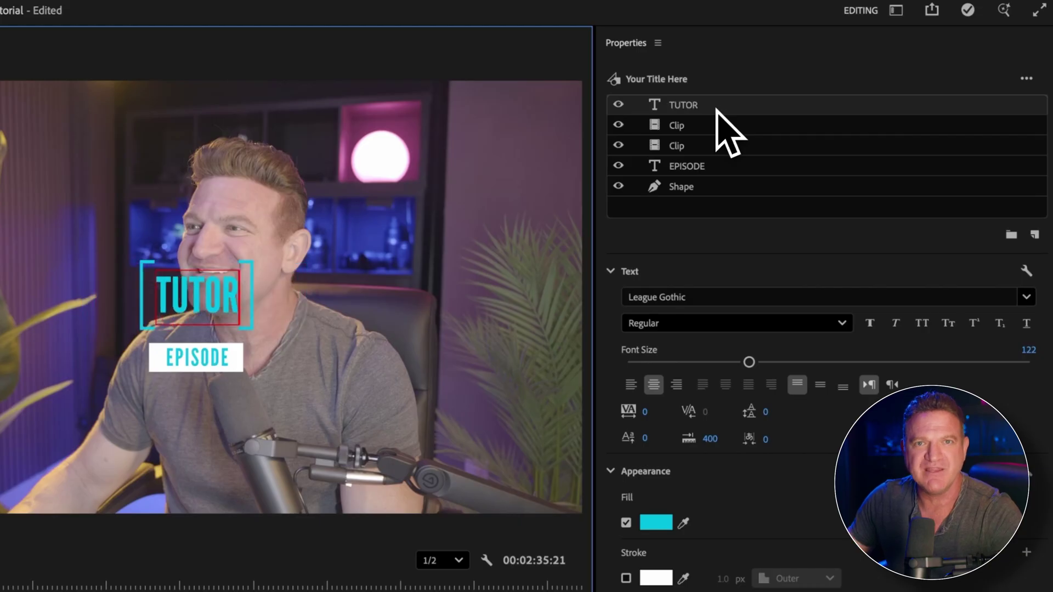
left_click(723, 233)
Step: Set the new title in Minion Pro, size 171, with a magenta fill, then reselect the first title clip
left_click(695, 297)
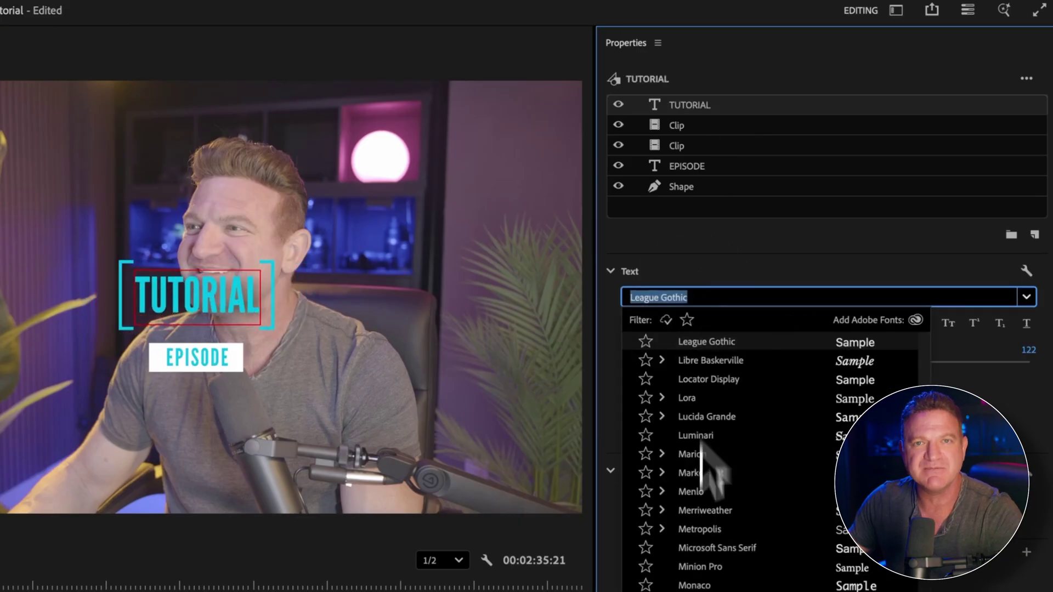
left_click(702, 567)
left_click_drag(749, 362, 798, 363)
left_click(656, 522)
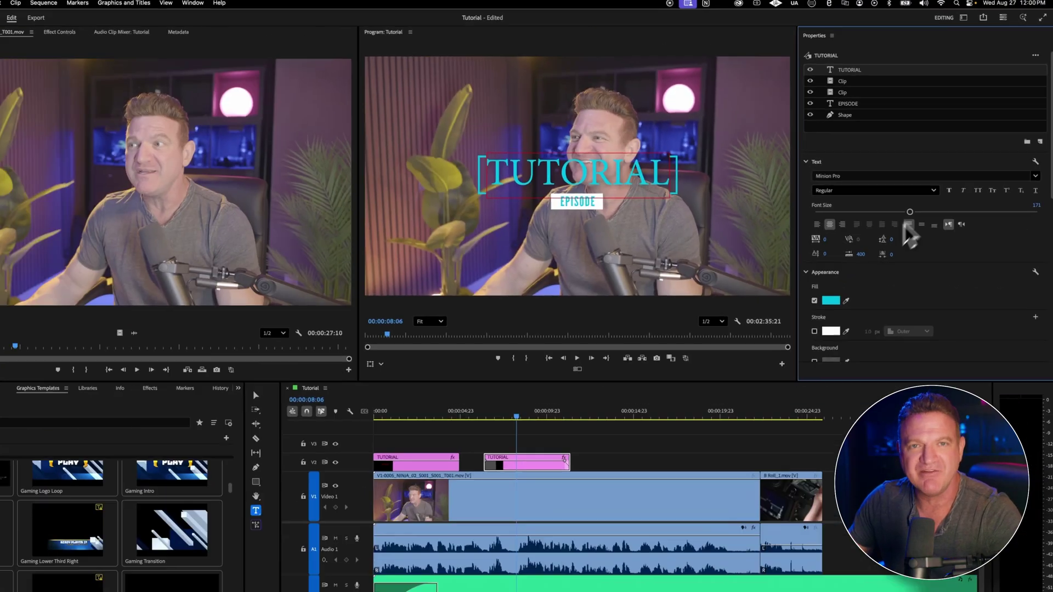
left_click(523, 340)
left_click_drag(546, 302, 546, 336)
left_click(527, 346)
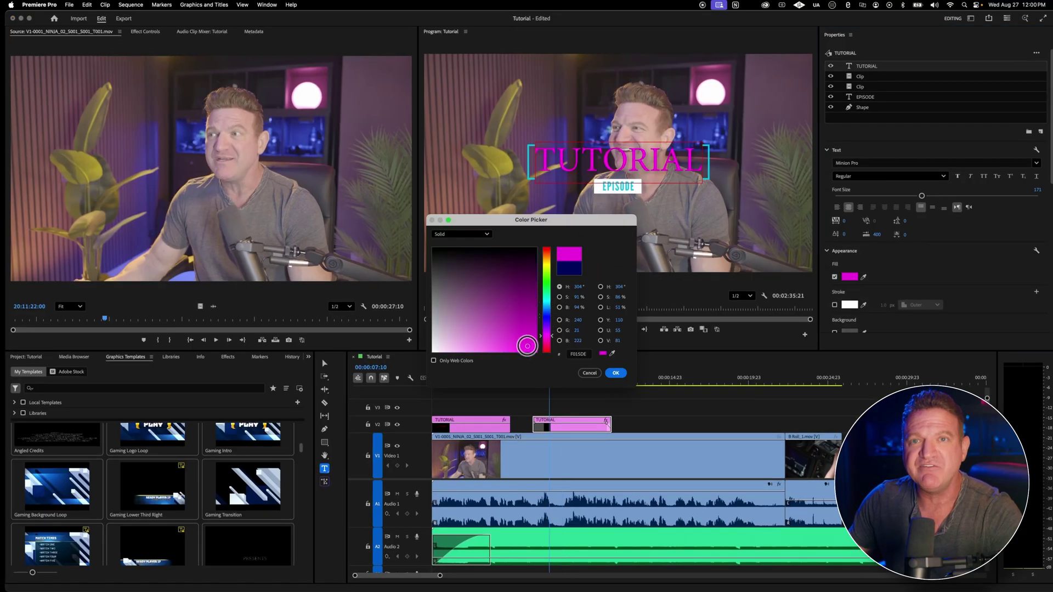
left_click(615, 372)
left_click(485, 378)
key("v")
left_click(492, 425)
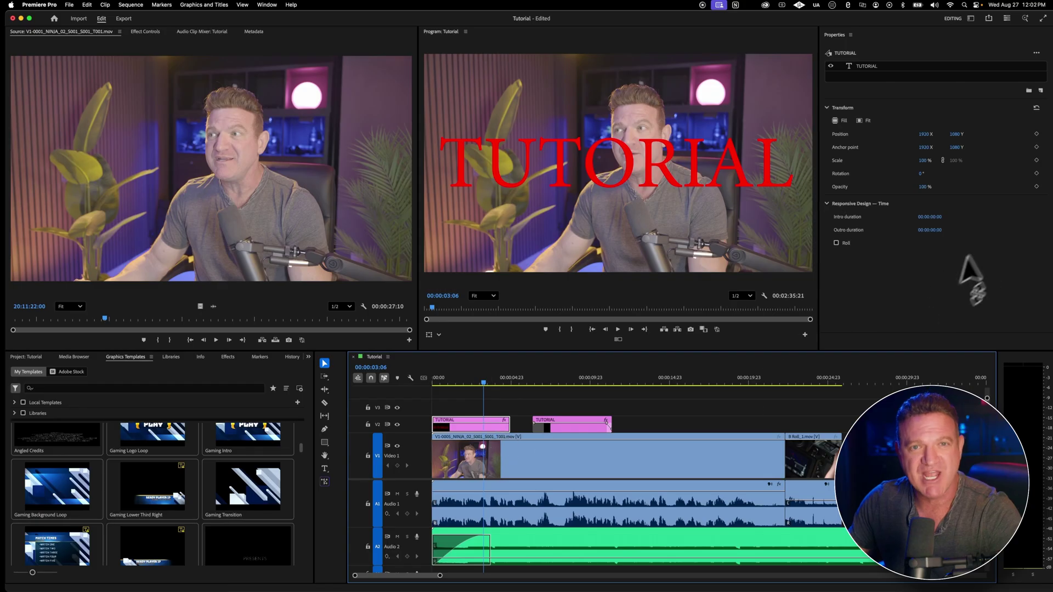
Step: Add a 135° drop shadow to the red TUTORIAL text and reduce its distance from the letters
left_click(866, 66)
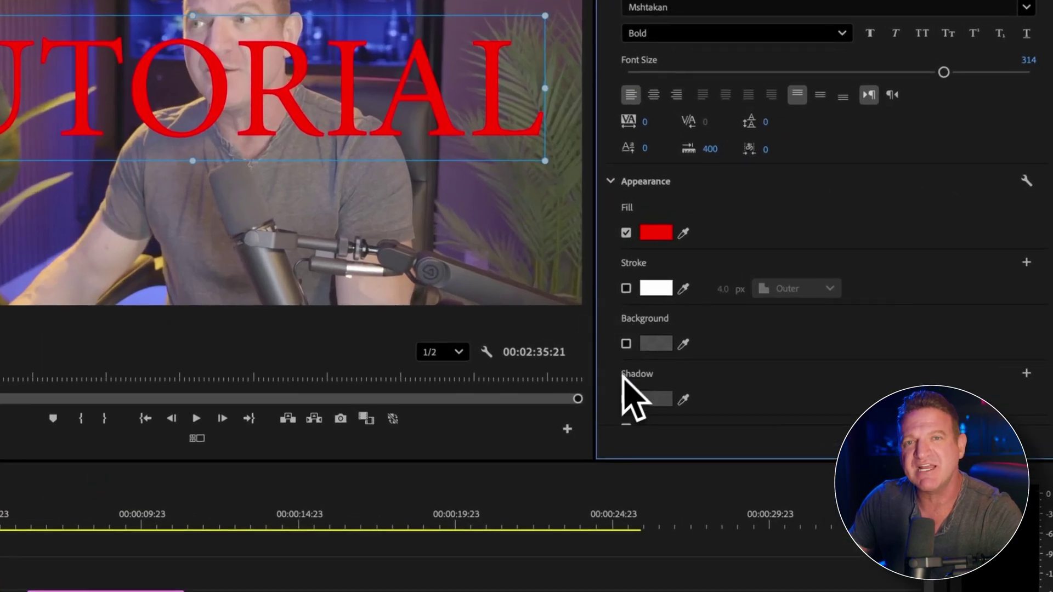
left_click(626, 399)
scroll(724, 353, "down", 4)
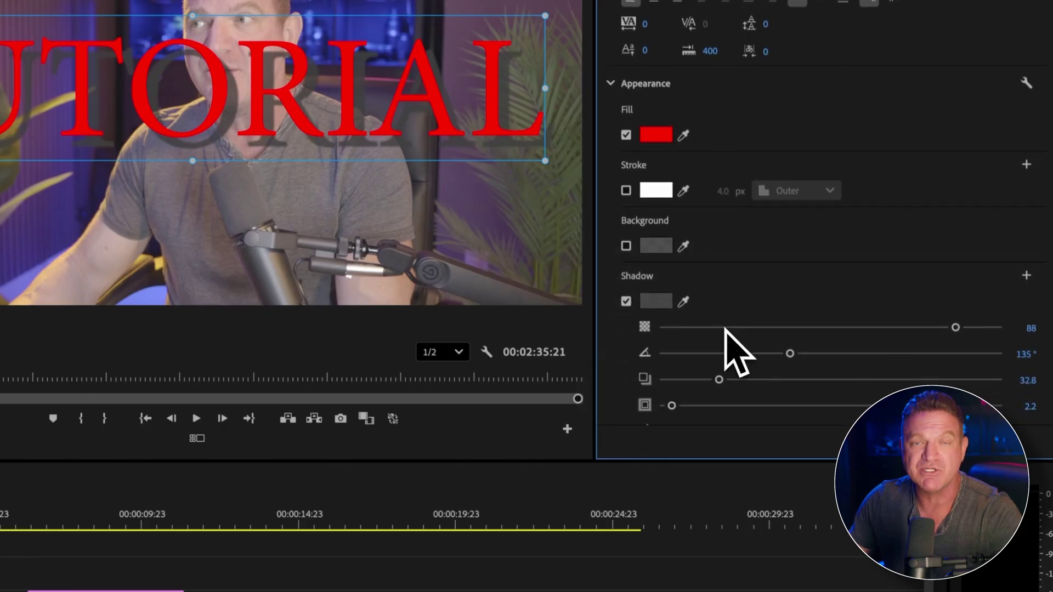
left_click_drag(719, 380, 699, 369)
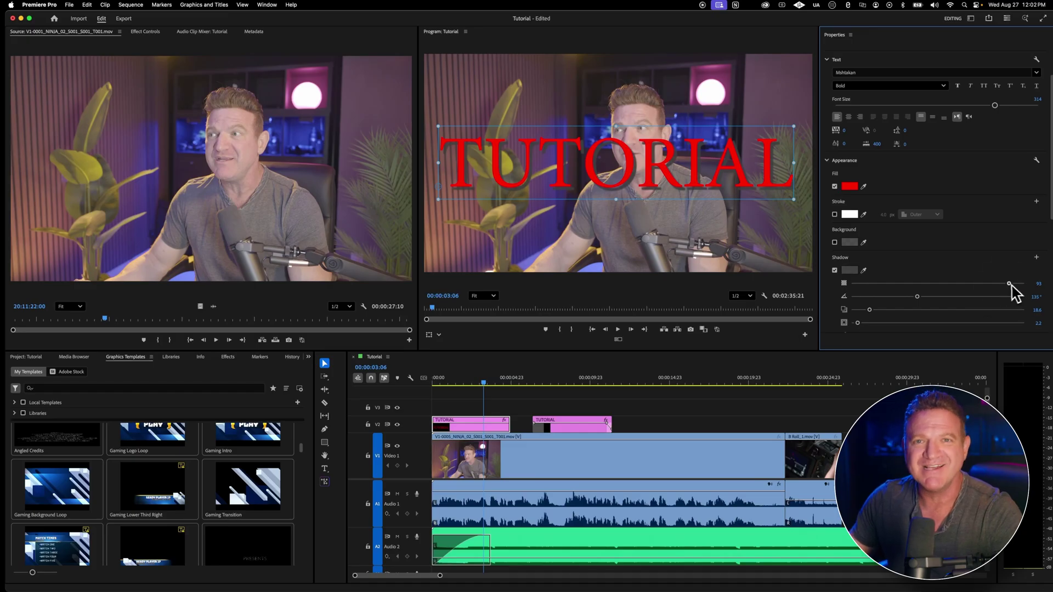
left_click(768, 409)
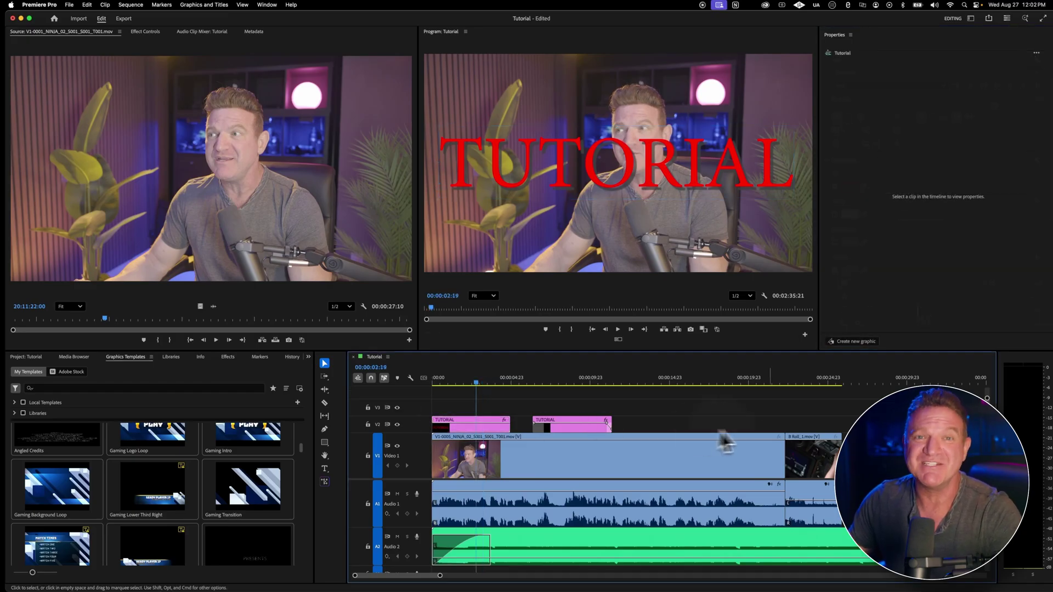
Step: Add a Cross Dissolve from Video Transitions > Dissolve at the V1-0005 to B Roll_1.mov cut
left_click(775, 383)
key("space")
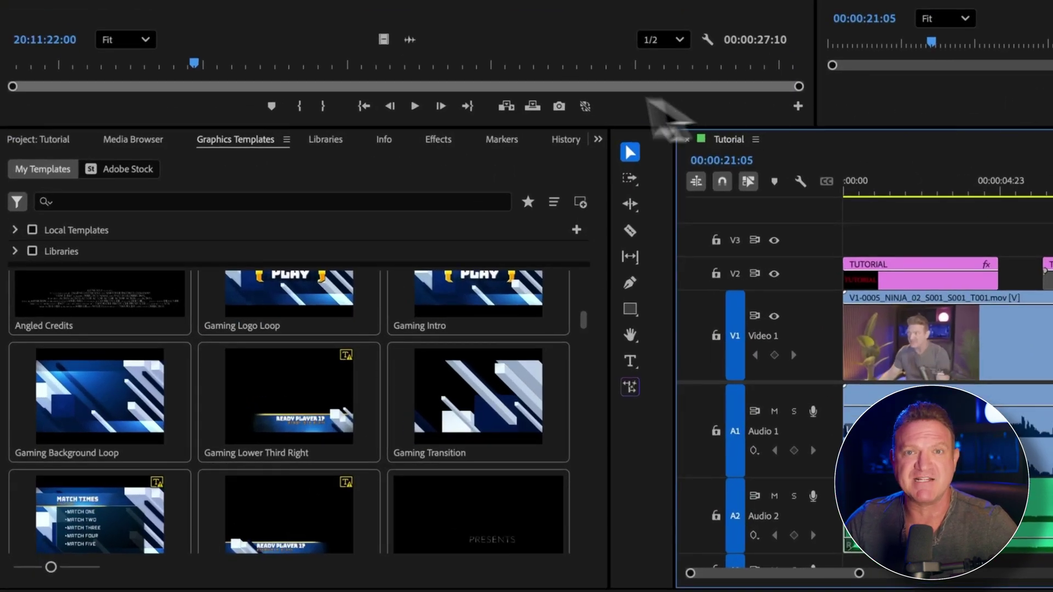
left_click(436, 140)
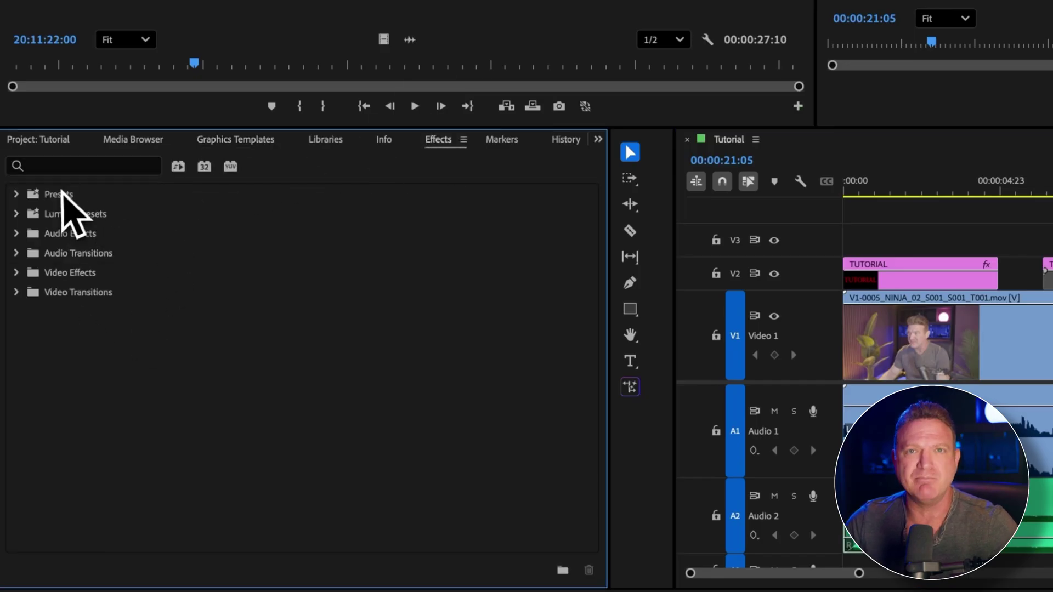
left_click(18, 292)
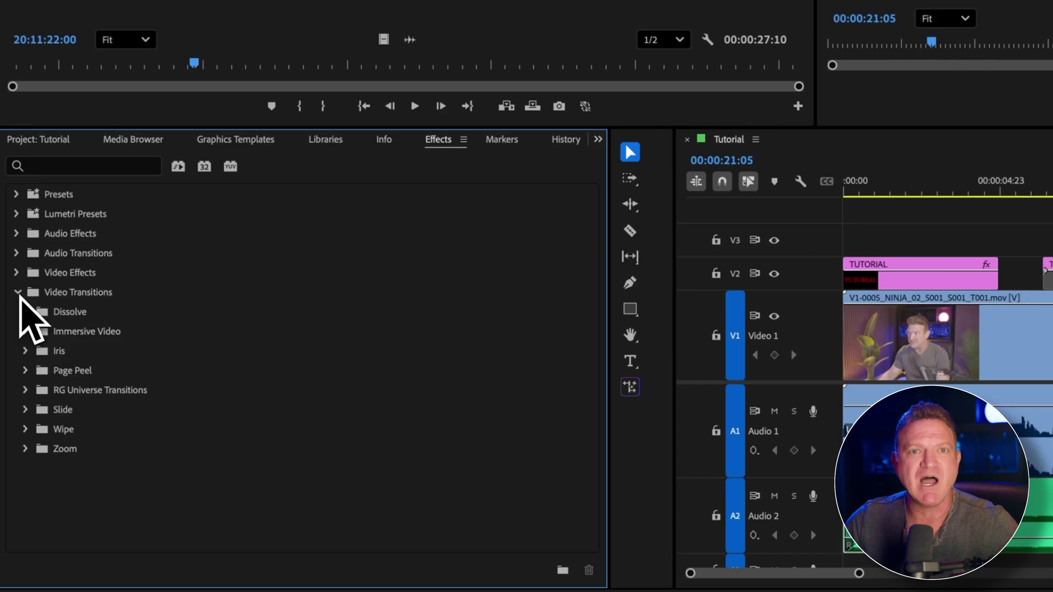
left_click(25, 311)
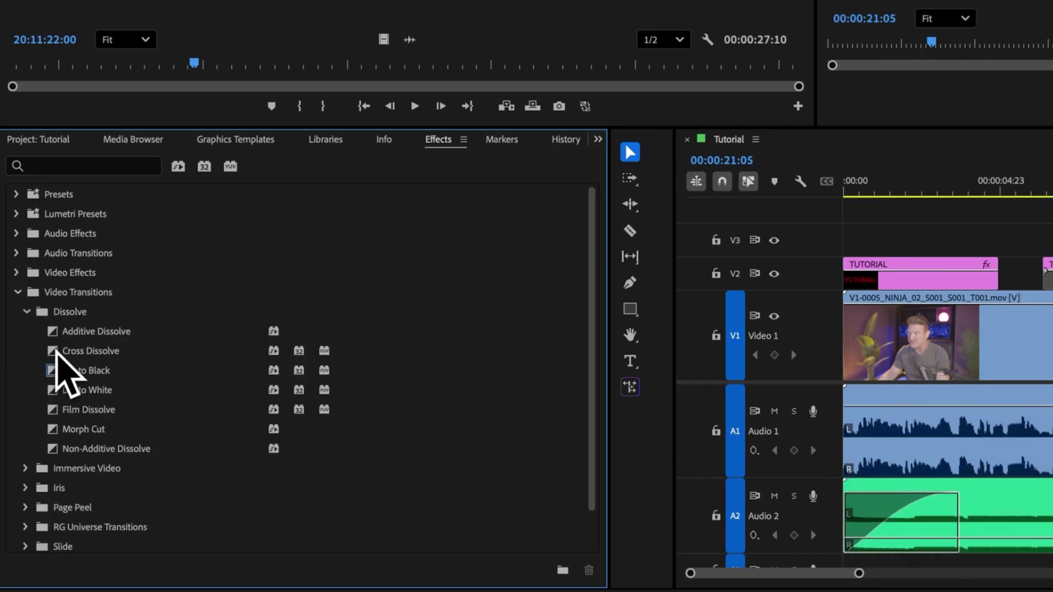
left_click_drag(57, 351, 700, 441)
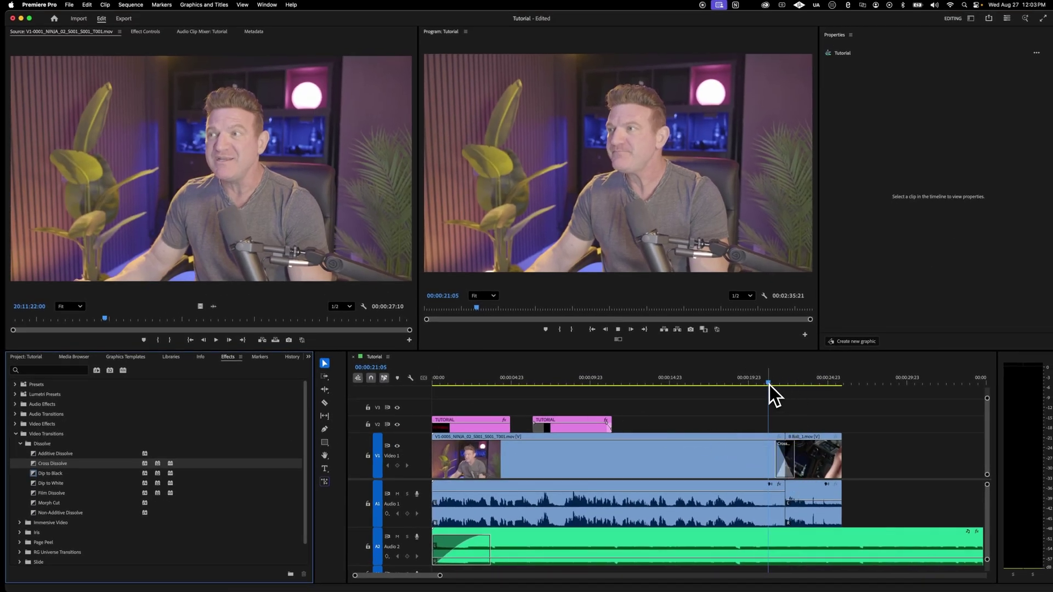
Step: Play back the new Cross Dissolve and park the playhead just before it
key("space")
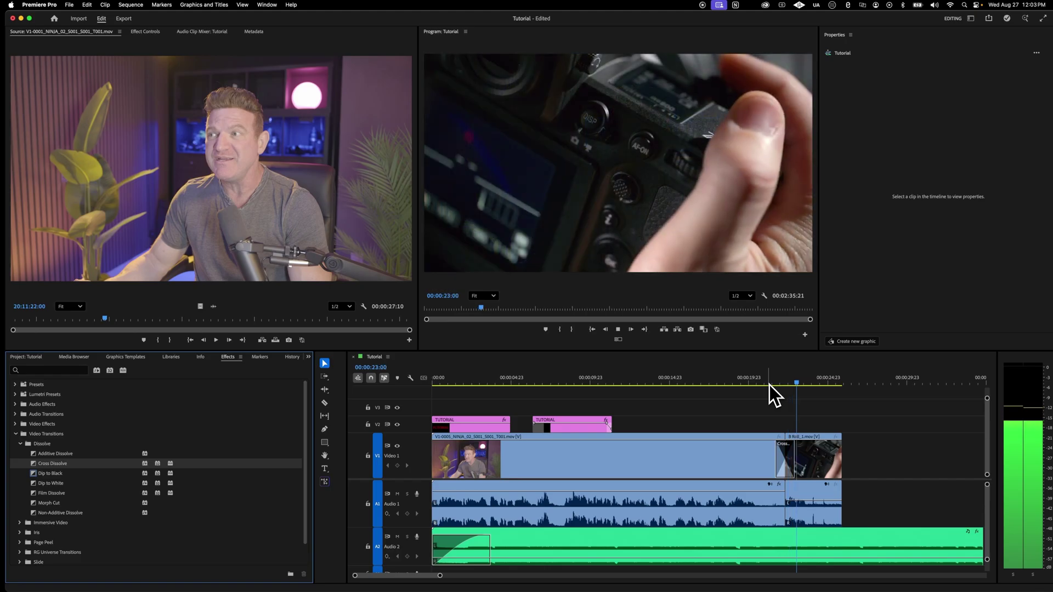
key("space")
left_click(769, 385)
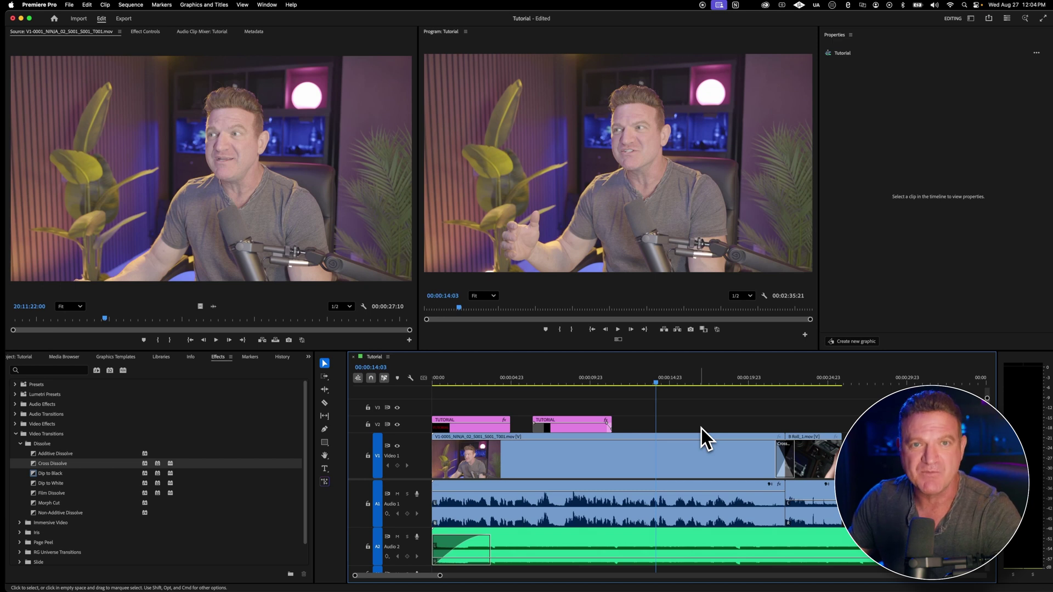
Step: Switch to the Color workspace, select the V1-0005 clip and expand Basic Correction
left_click(267, 4)
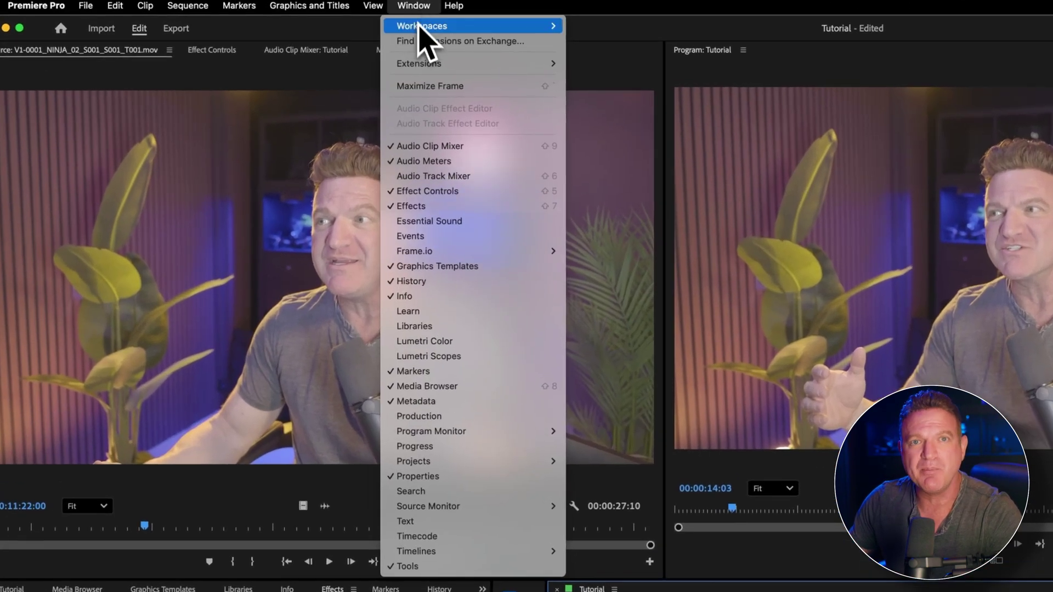
mouse_move(421, 26)
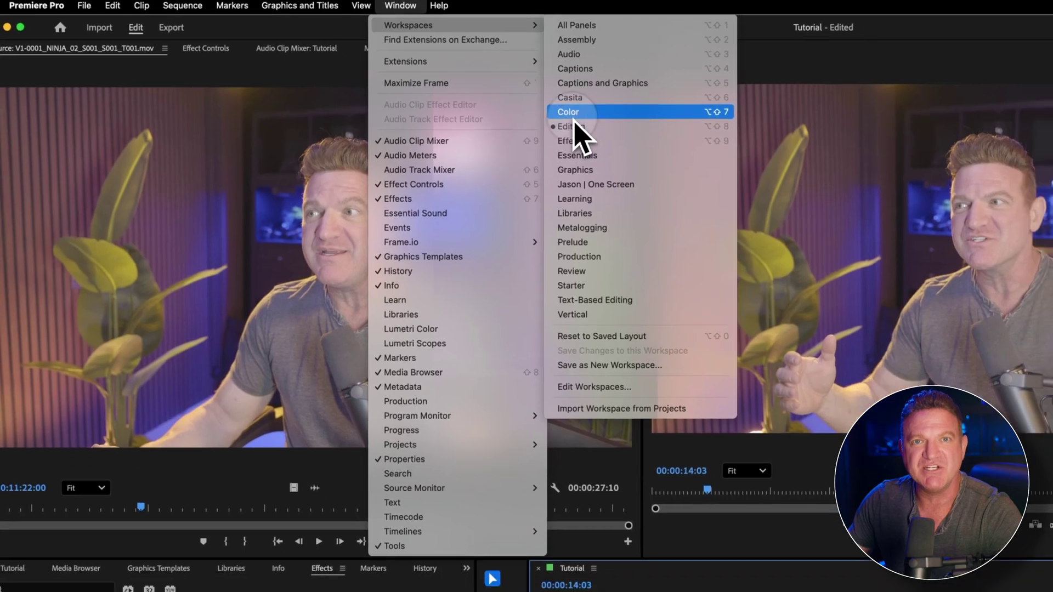
left_click(588, 116)
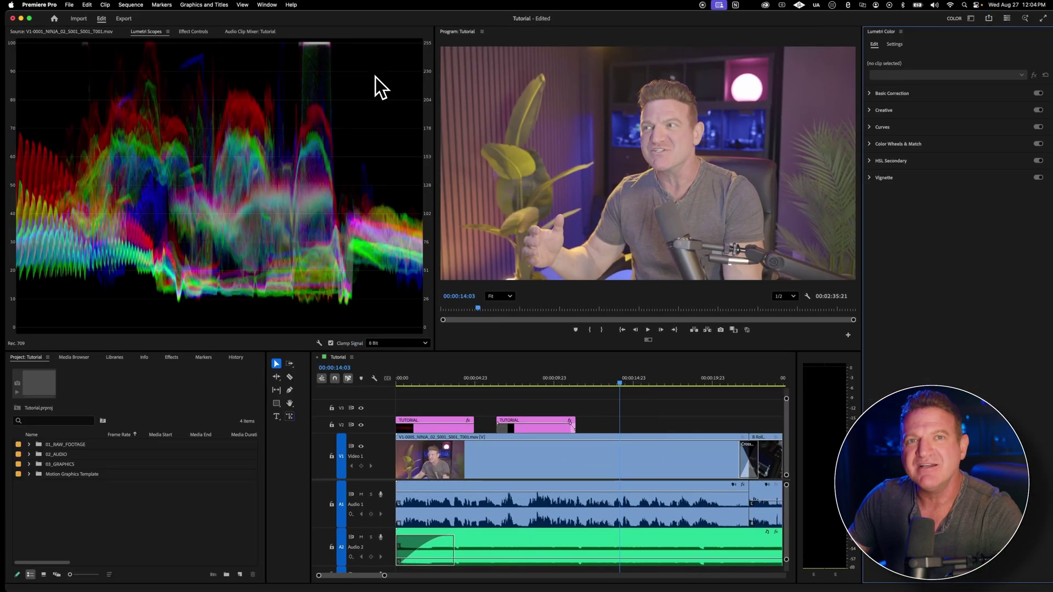
left_click(705, 474)
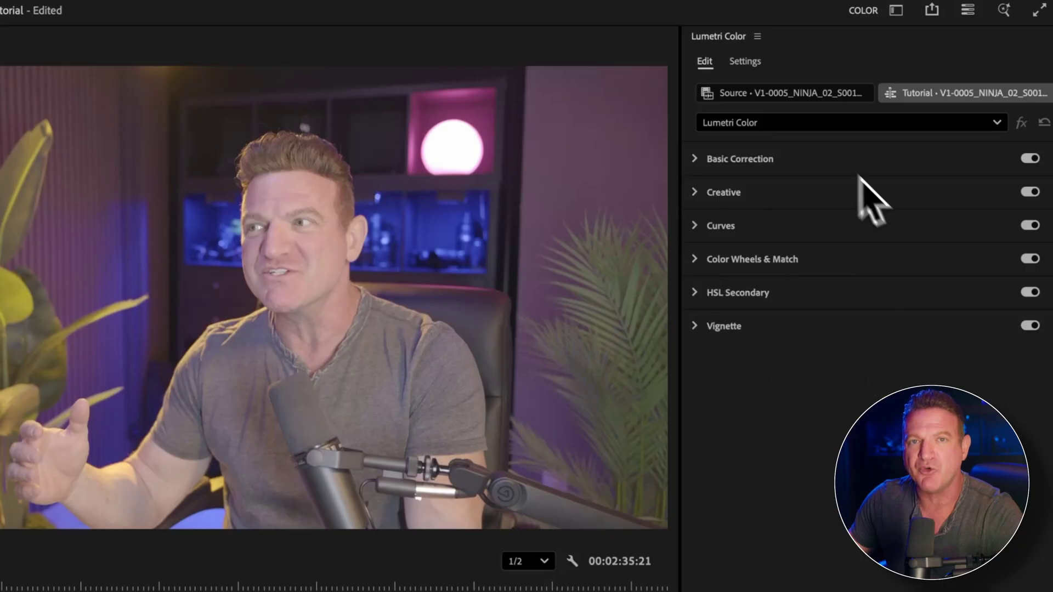
left_click(703, 161)
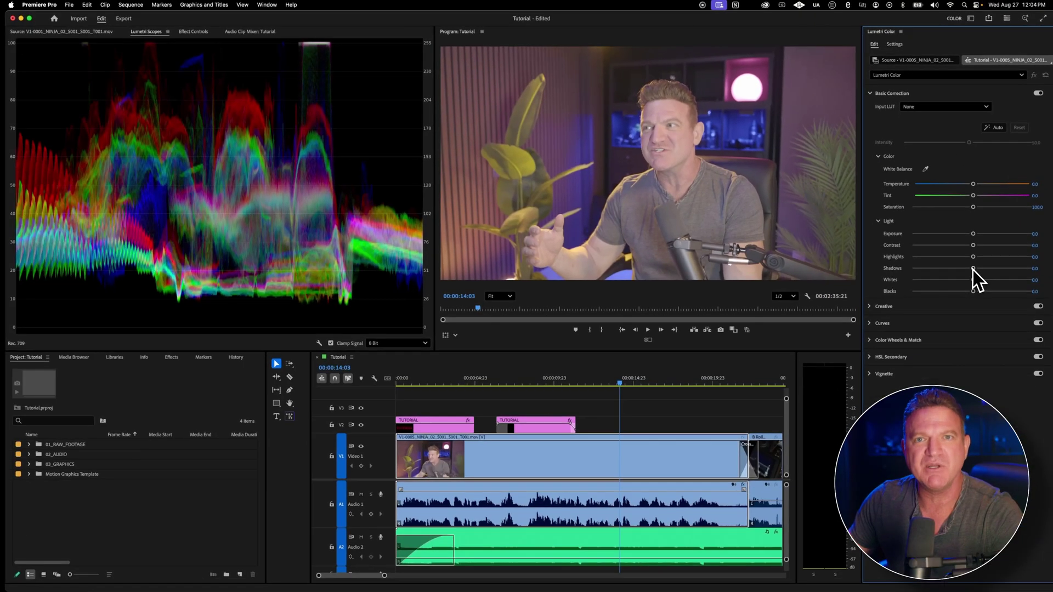
Step: Set Shadows to -49.8, Temperature to 14.8 and Saturation to 126.2
left_click_drag(900, 505, 869, 506)
left_click_drag(957, 267, 996, 256)
mouse_move(974, 185)
left_mouse_down()
mouse_move(960, 189)
mouse_move(975, 186)
left_mouse_up()
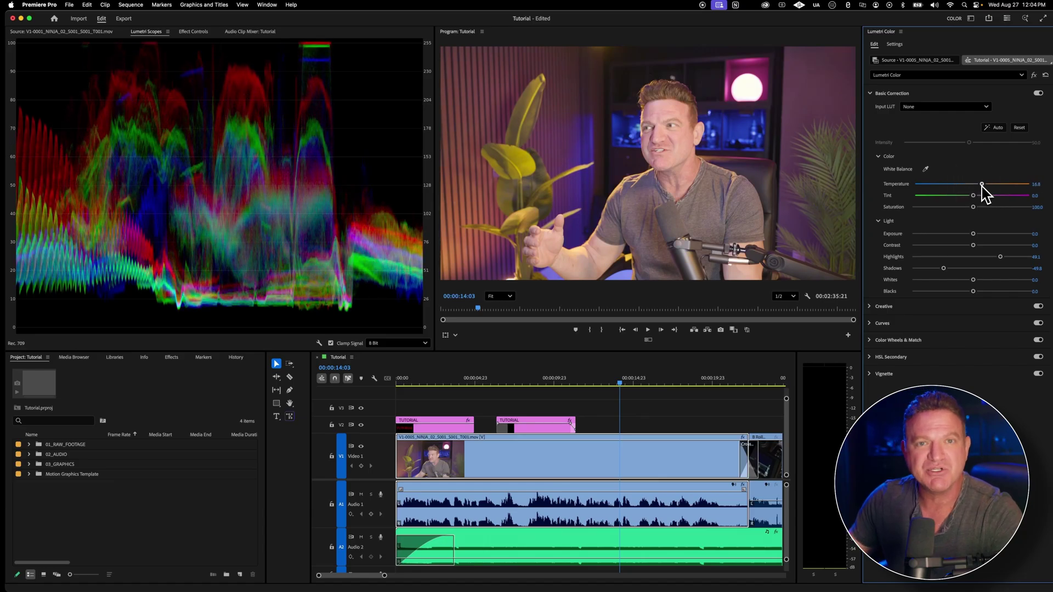
mouse_move(973, 208)
left_mouse_down()
mouse_move(950, 208)
mouse_move(985, 207)
left_mouse_up()
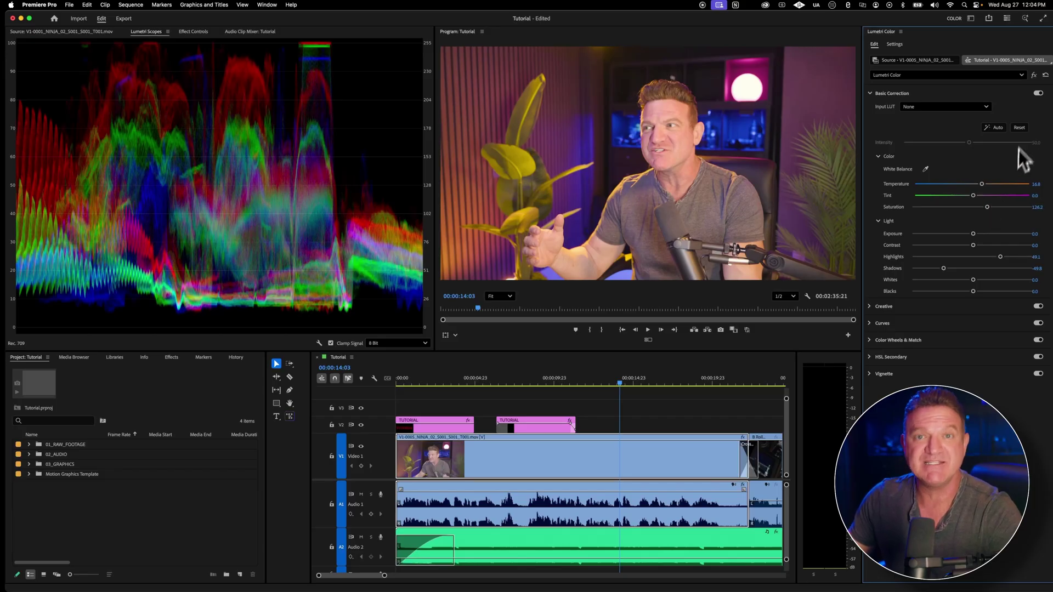
Step: Toggle Basic Correction off and on twice to compare the grade with the original
left_click(1038, 93)
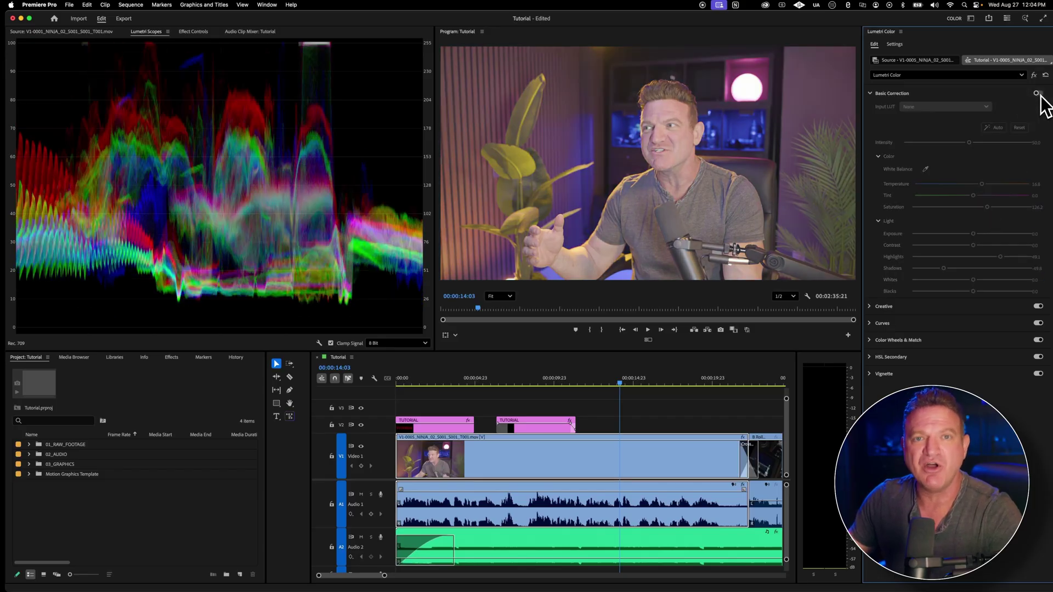
left_click(1038, 93)
left_click(1038, 94)
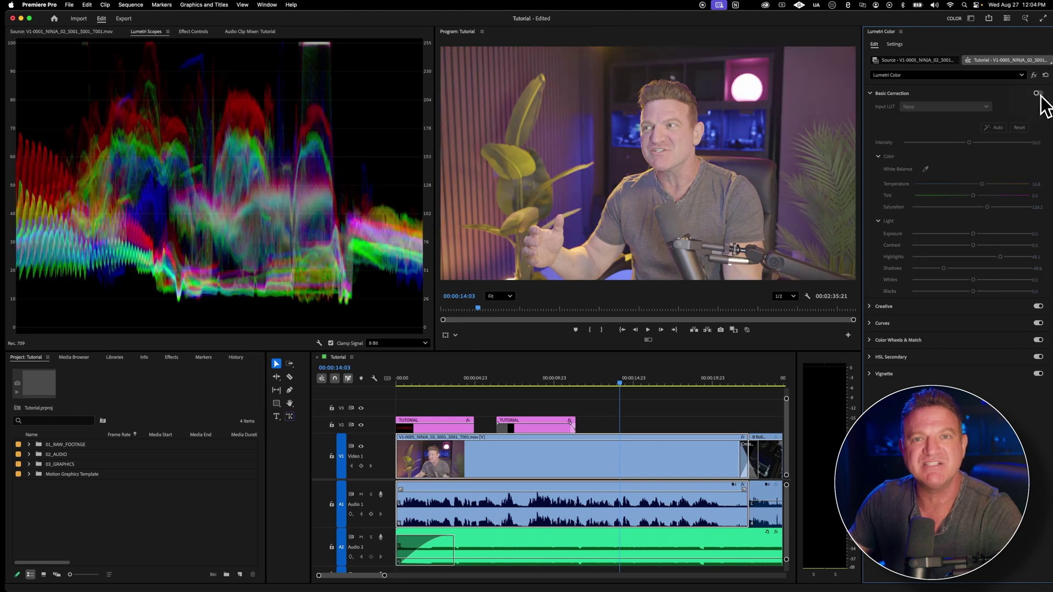
left_click(1038, 94)
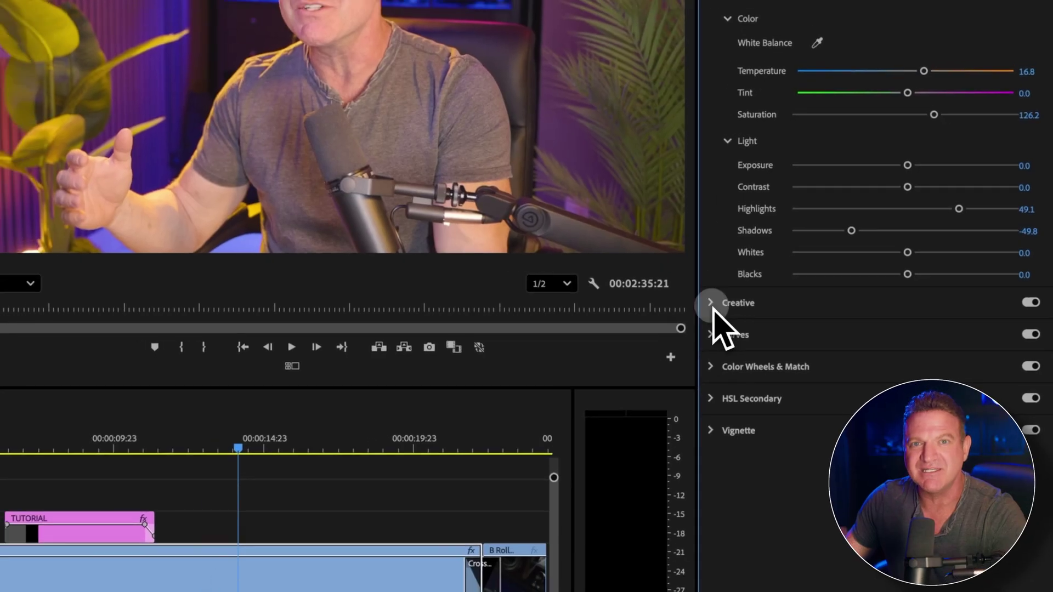
Step: Apply the SL MATRIX GREEN creative look with stronger intensity, faded film and more vibrance
left_click(708, 302)
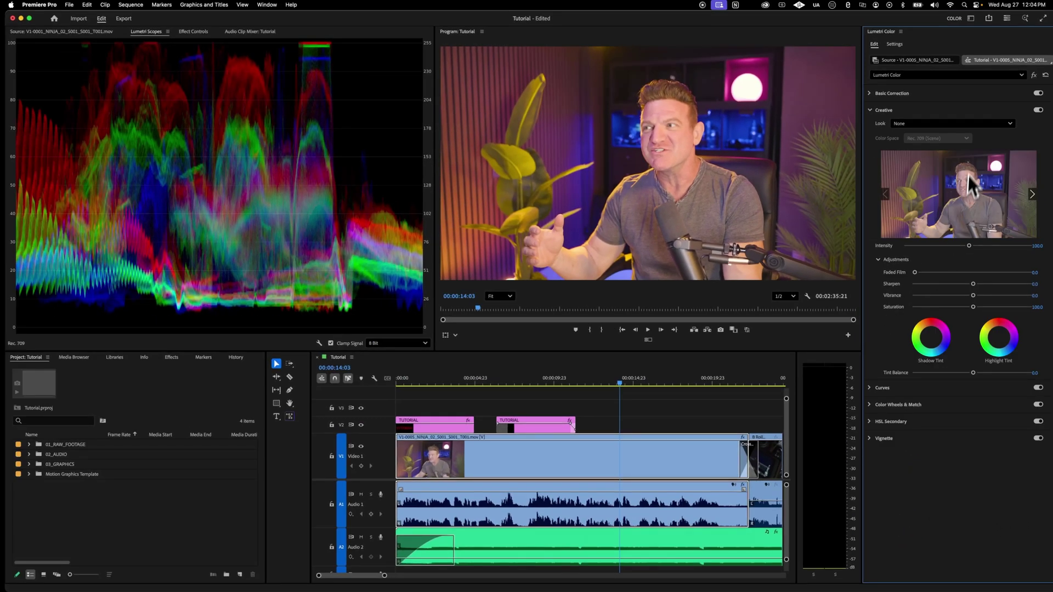
left_click(952, 127)
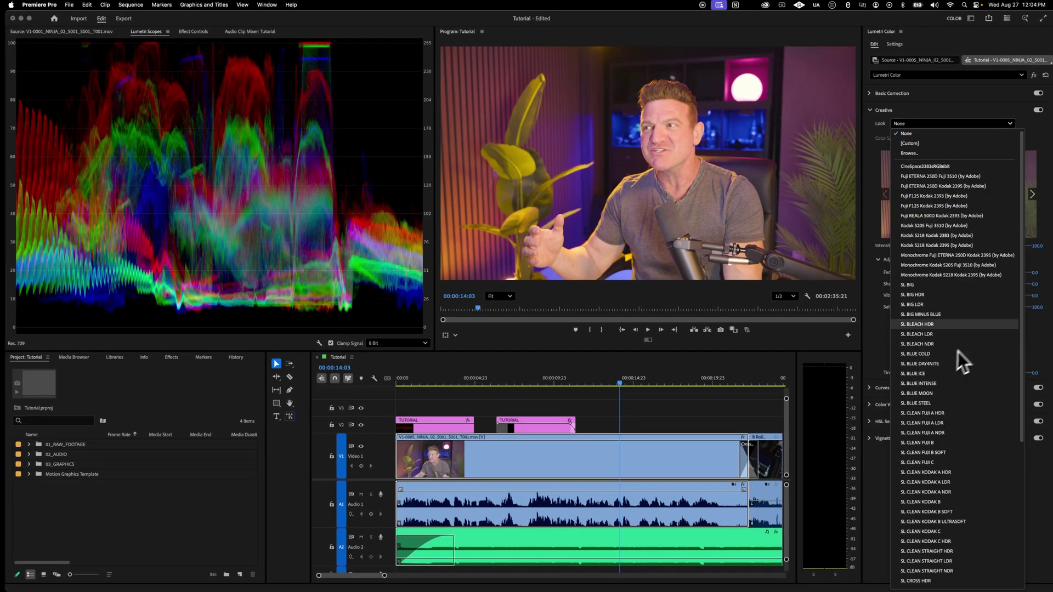
scroll(947, 368, "down", 5)
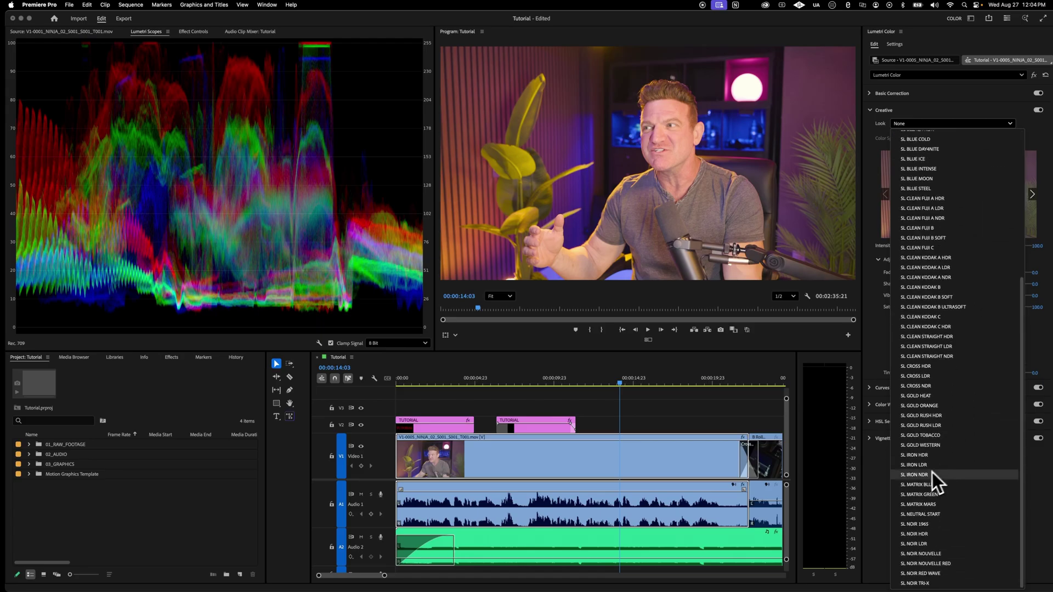
left_click(924, 494)
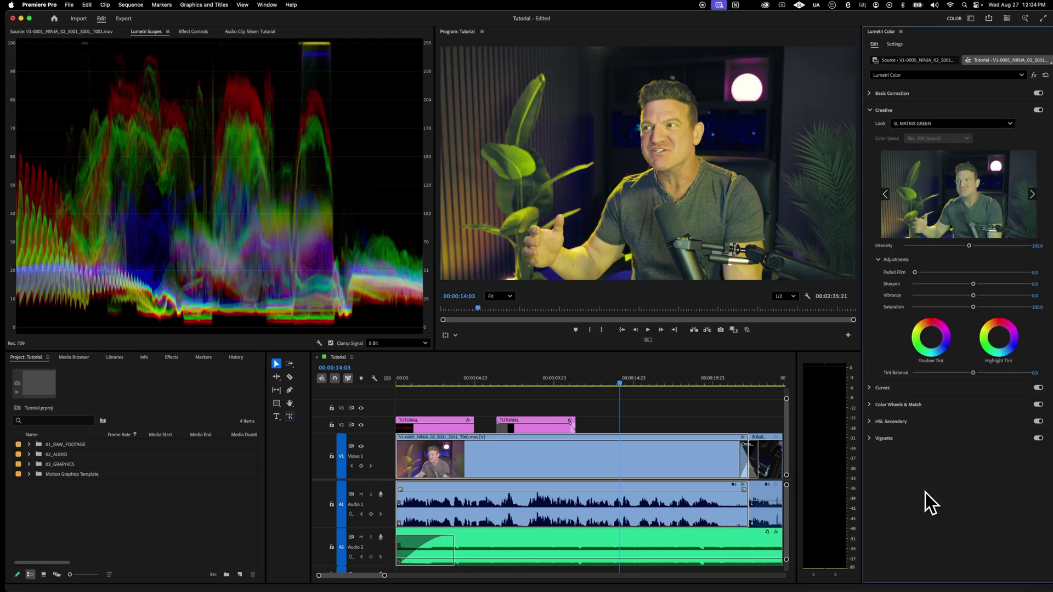
left_click_drag(970, 248, 996, 247)
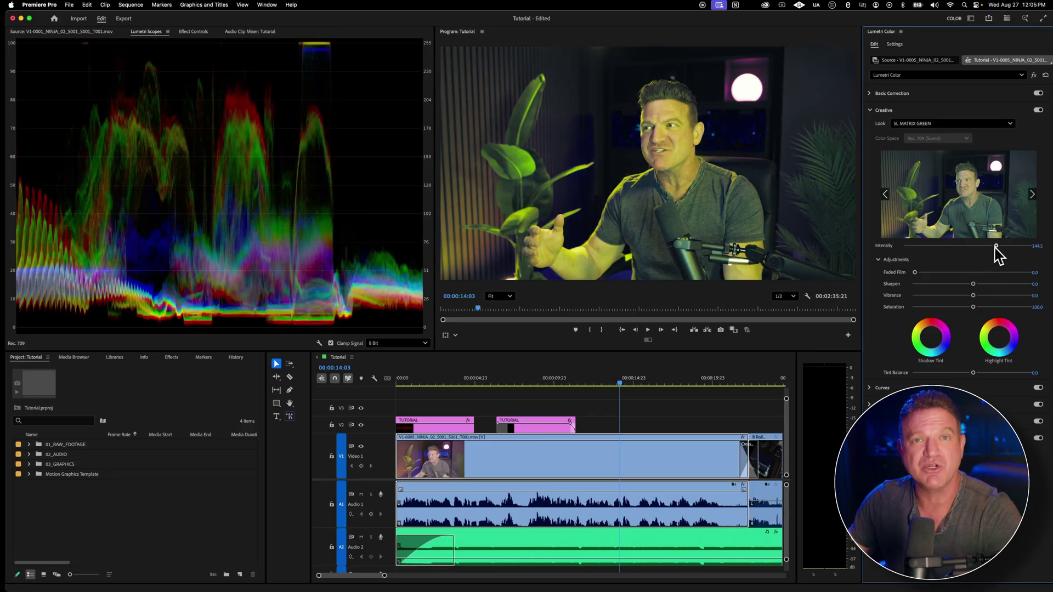
left_click_drag(914, 273, 958, 311)
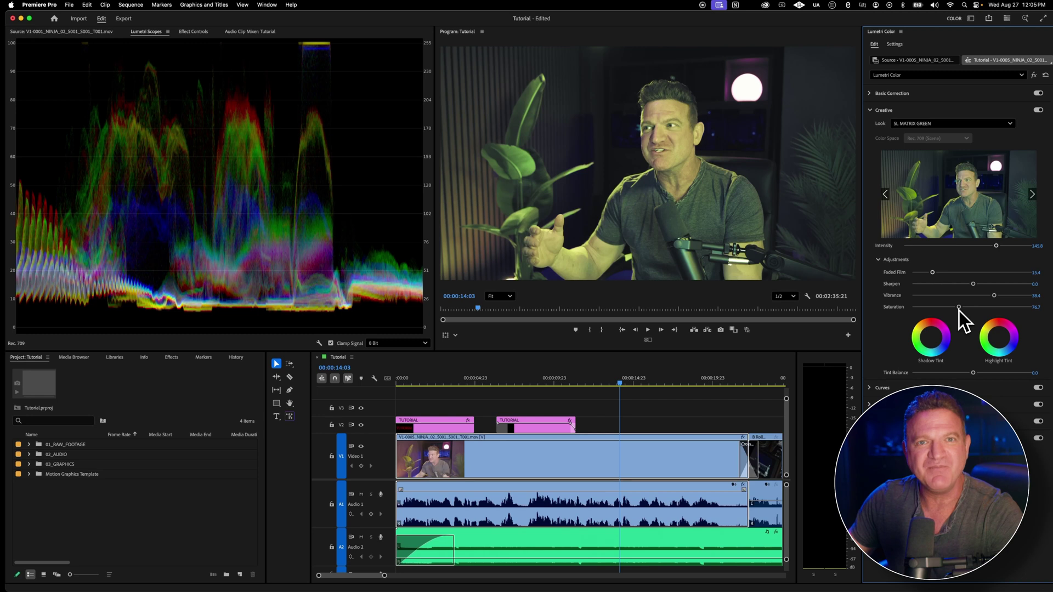
Step: Compare with Creative toggled off and on, then set the Look back to None
left_click(1038, 110)
left_click(1037, 110)
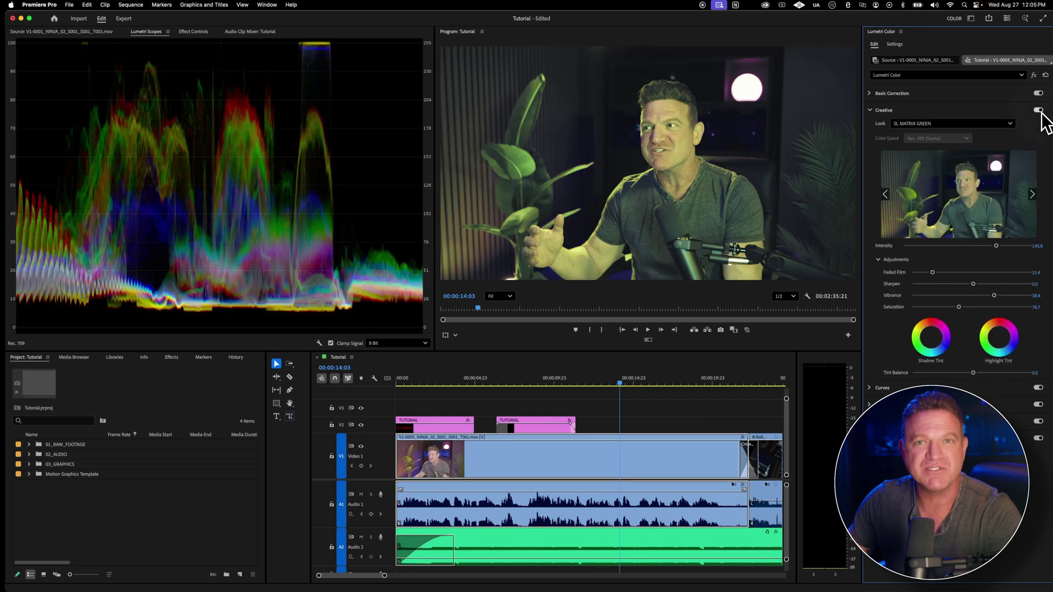
left_click(1011, 124)
scroll(984, 197, "up", 5)
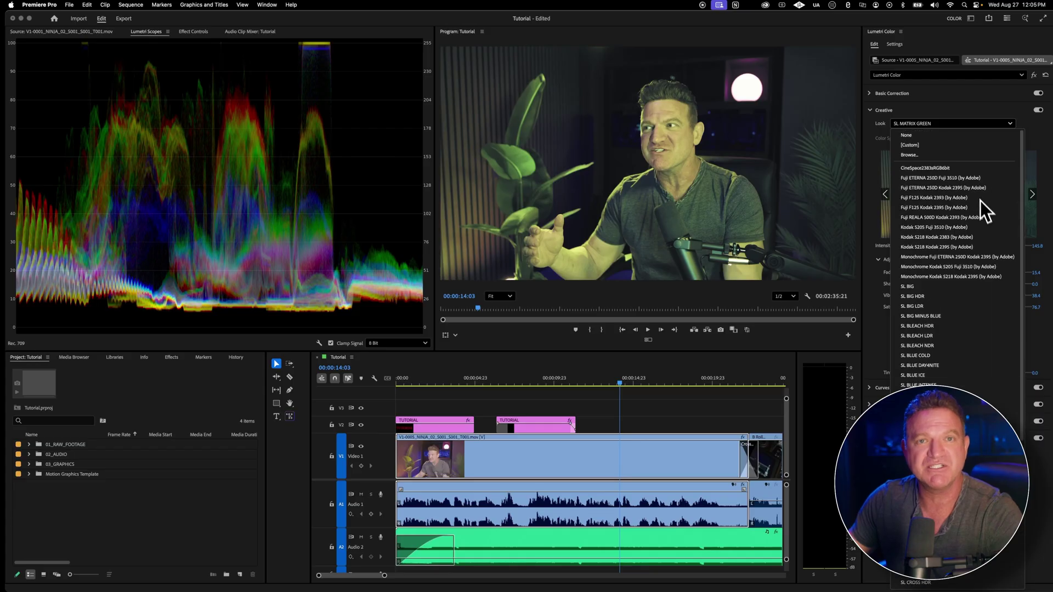
left_click(906, 137)
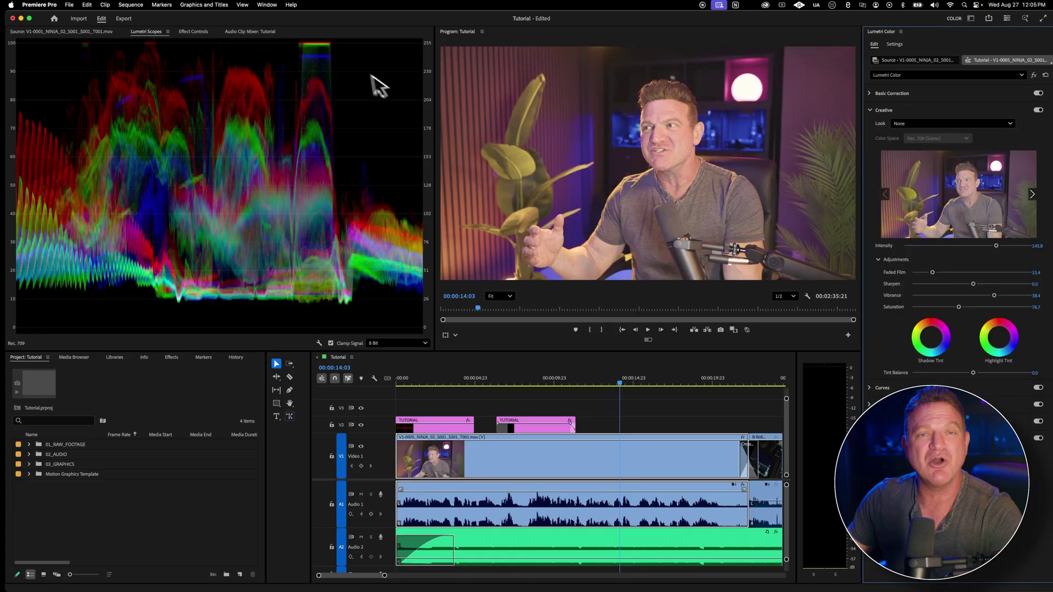
left_click(68, 5)
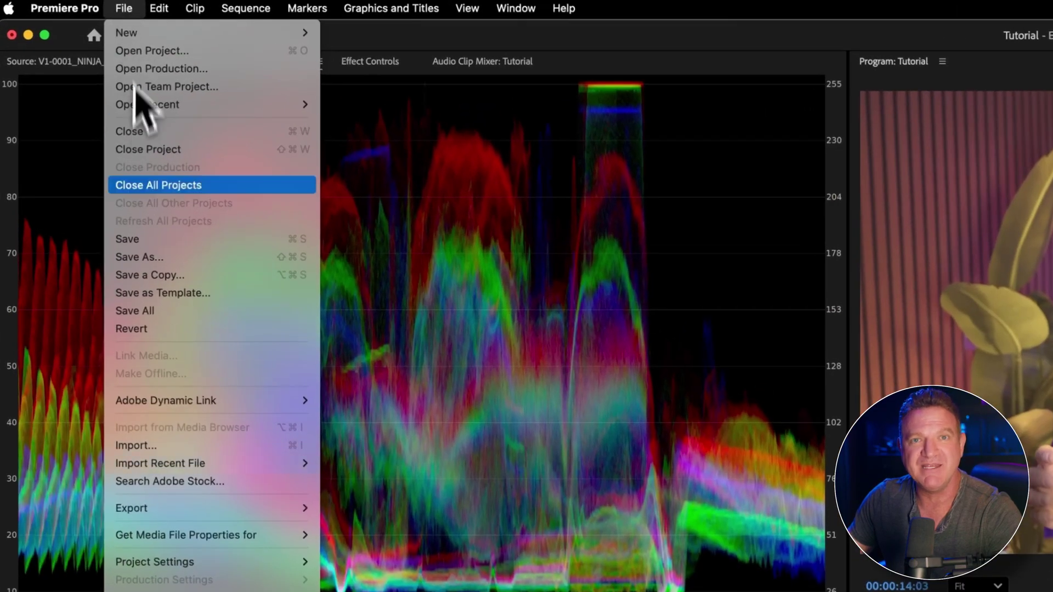
Step: Open the Export page for the Tutorial sequence with Cmd+M
mouse_move(149, 507)
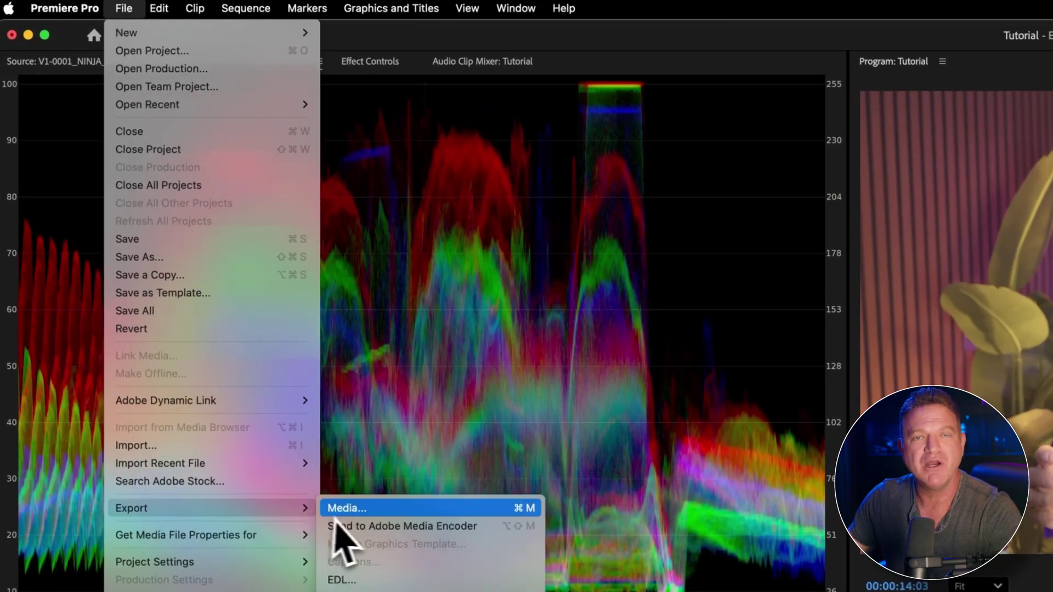
left_click(329, 510)
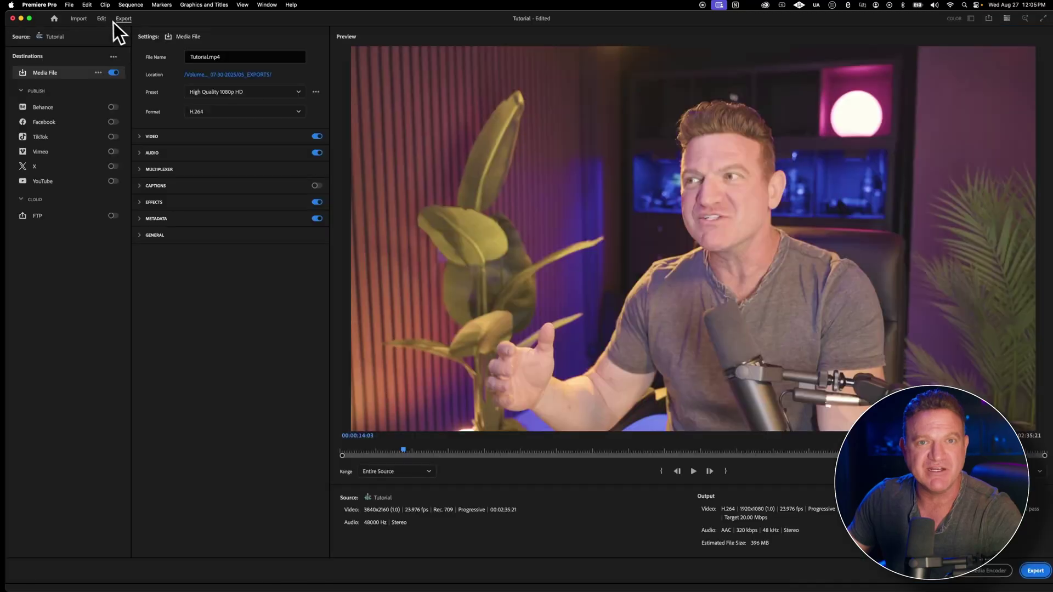
left_click(102, 19)
left_click(124, 19)
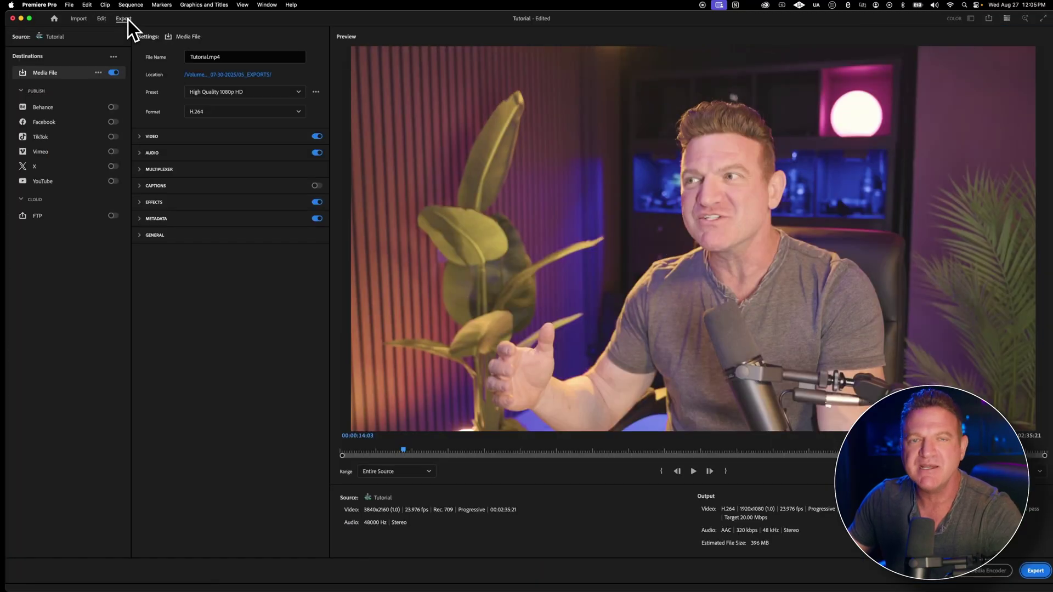
left_click(102, 19)
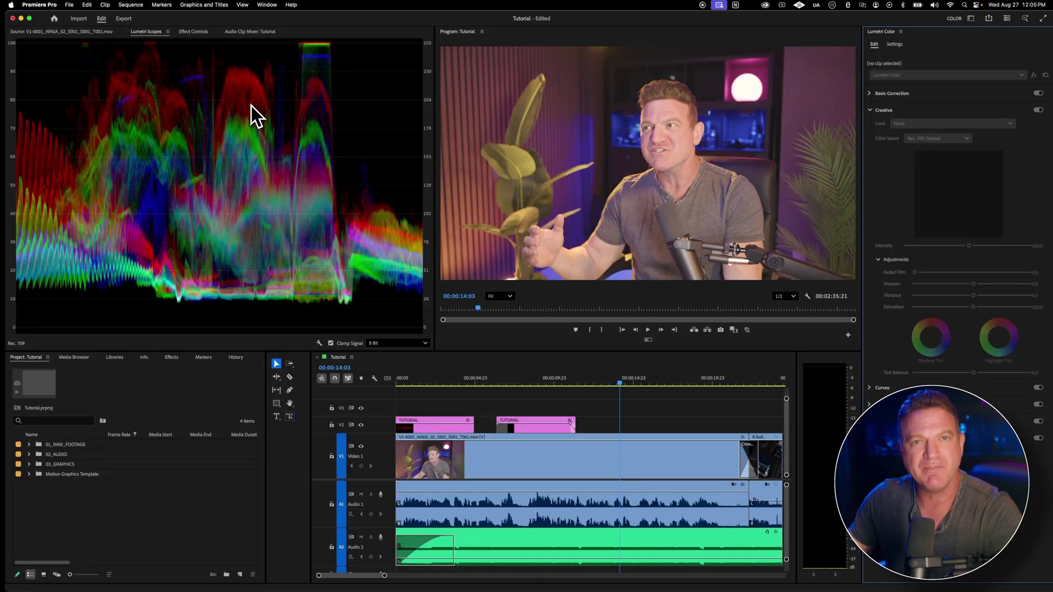
key("super+m")
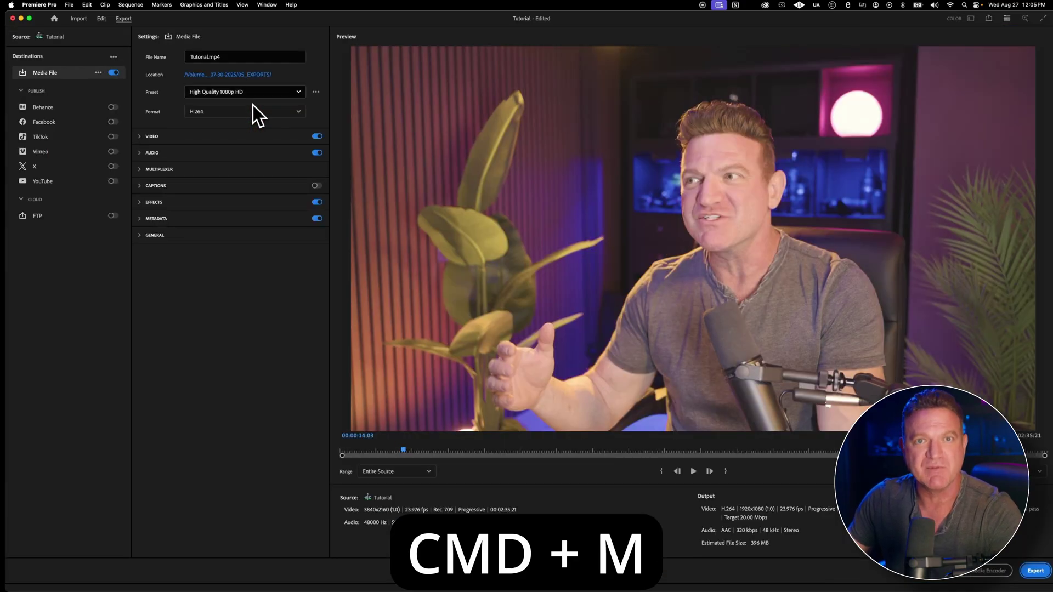
Step: Set the output location to Tutorial.mp4 in the 05_EXPORTS folder
left_click(232, 57)
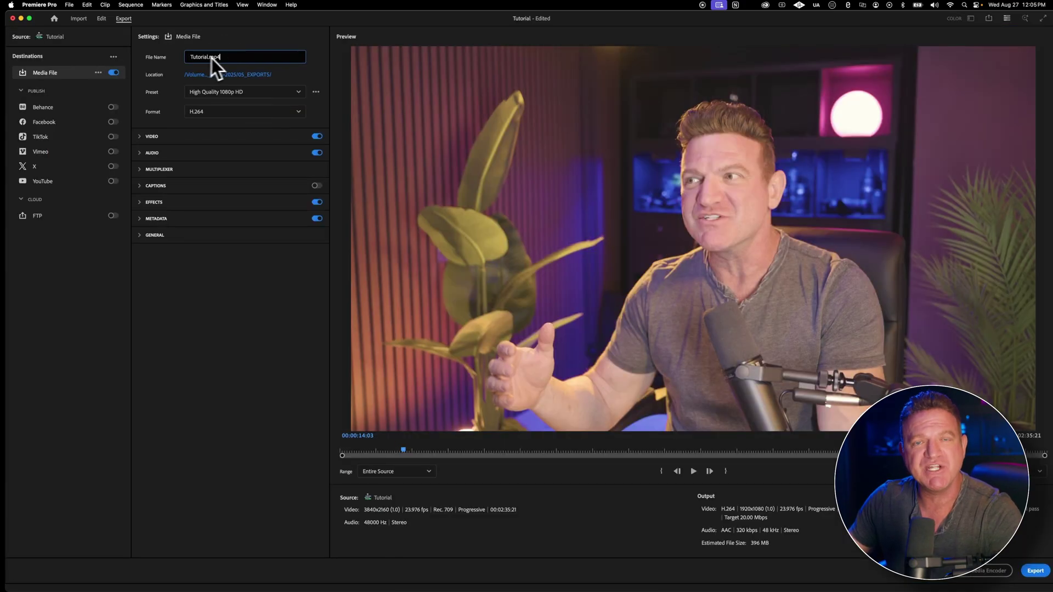
left_click(243, 74)
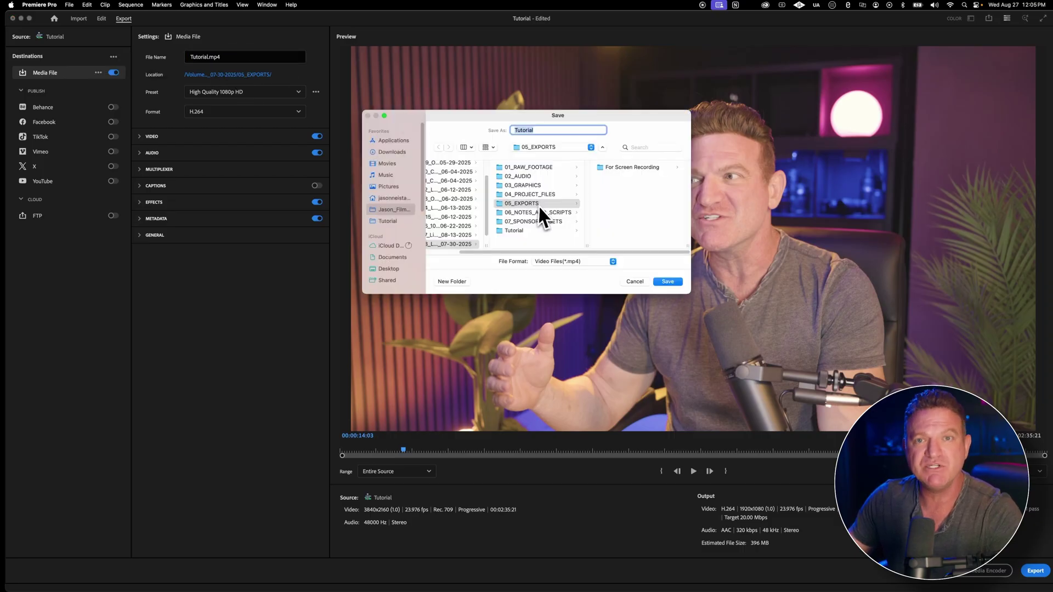
left_click(672, 283)
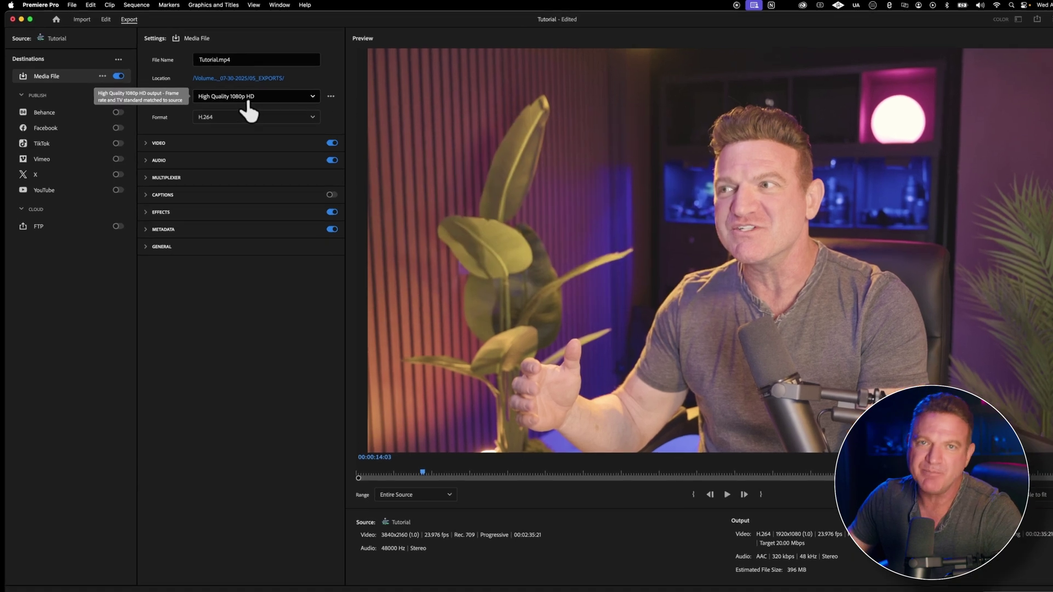
Step: Pick the YouTube 1080p Full HD preset from More presets and export Tutorial.mp4
left_click(243, 92)
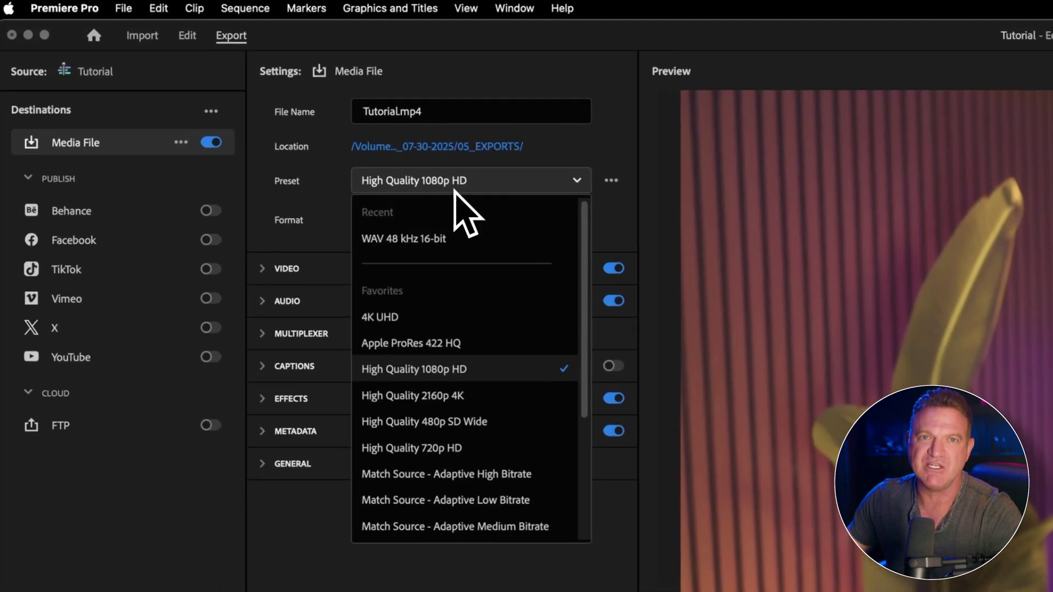
scroll(447, 383, "down", 3)
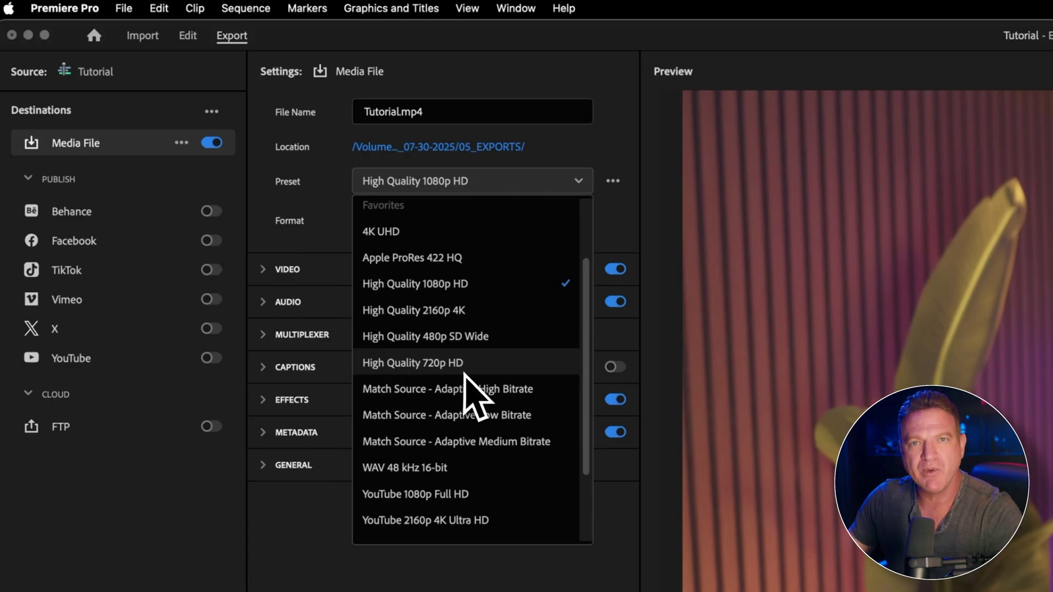
scroll(466, 381, "down", 3)
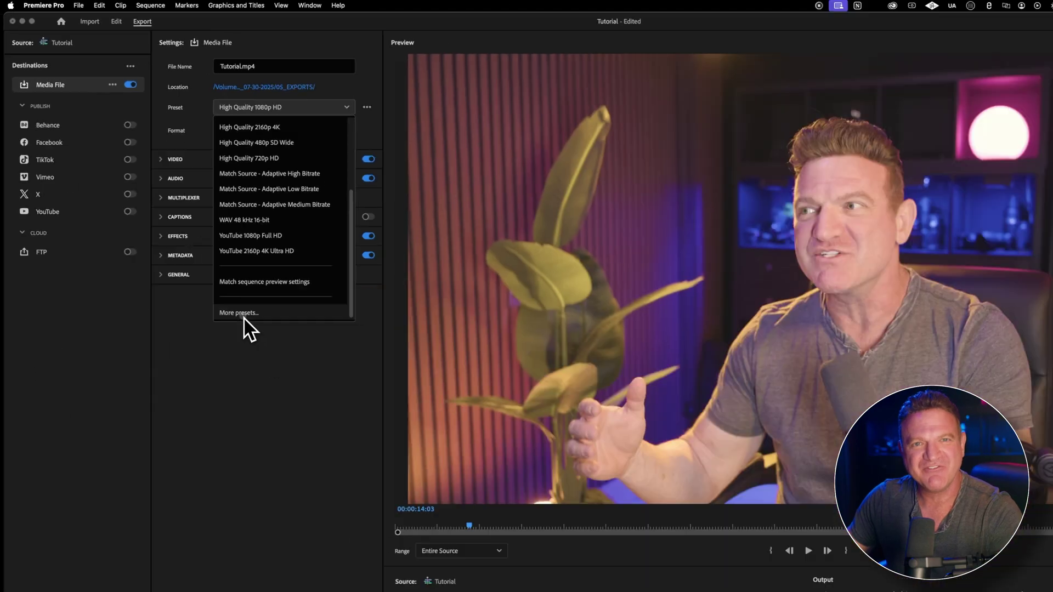
left_click(243, 316)
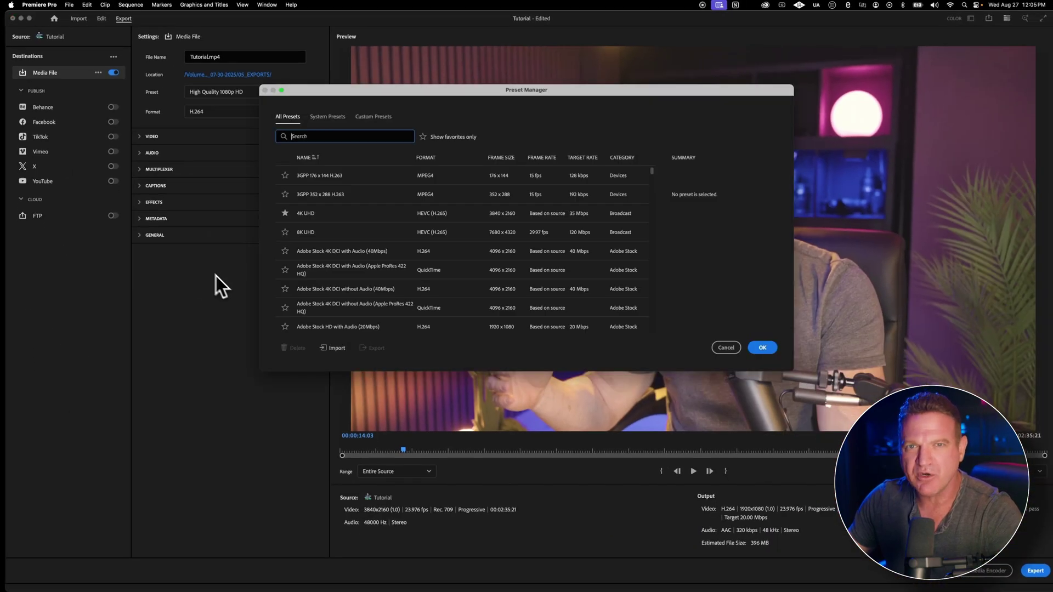
scroll(653, 244, "down", 10)
left_click_drag(655, 217, 654, 162)
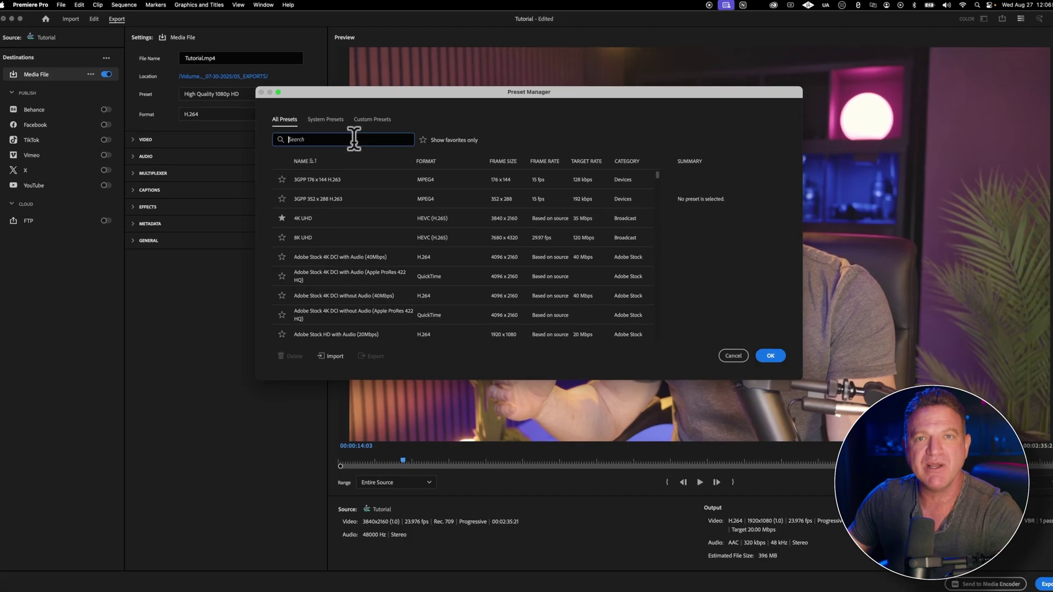
type("youtube")
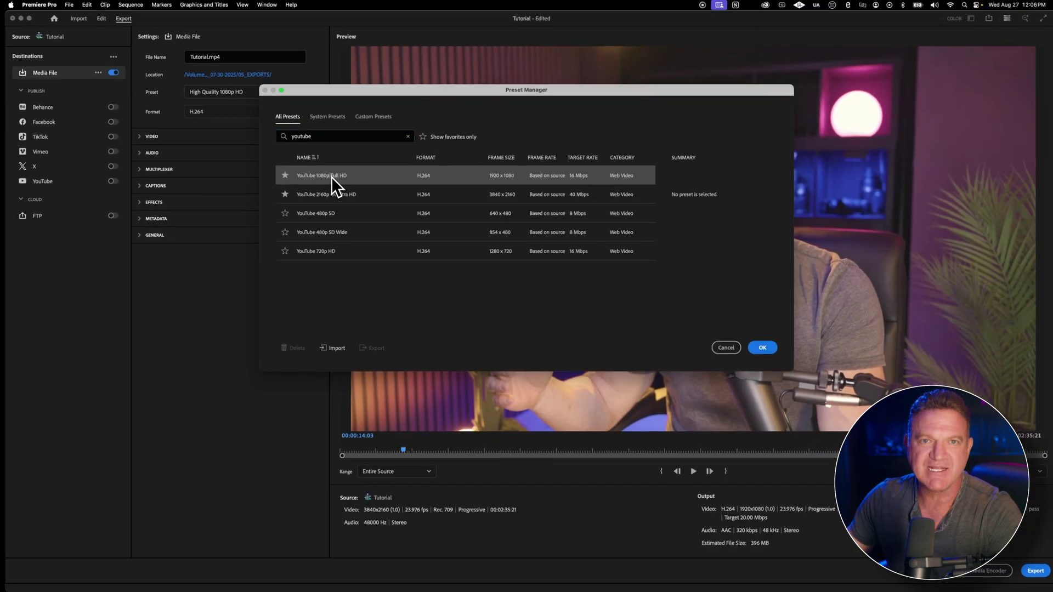
left_click(331, 176)
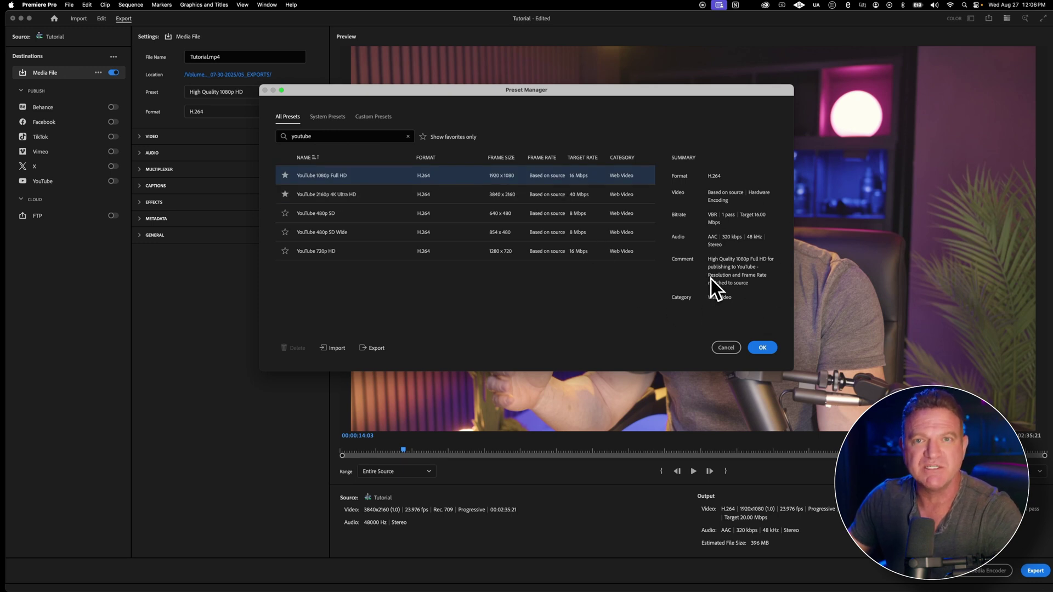
left_click(763, 348)
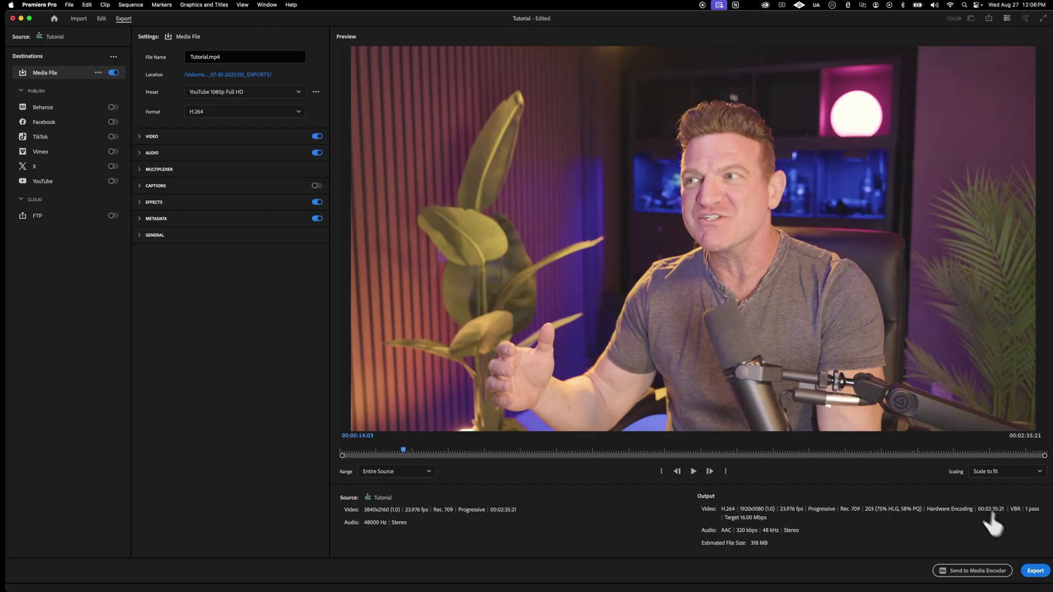
left_click(1034, 571)
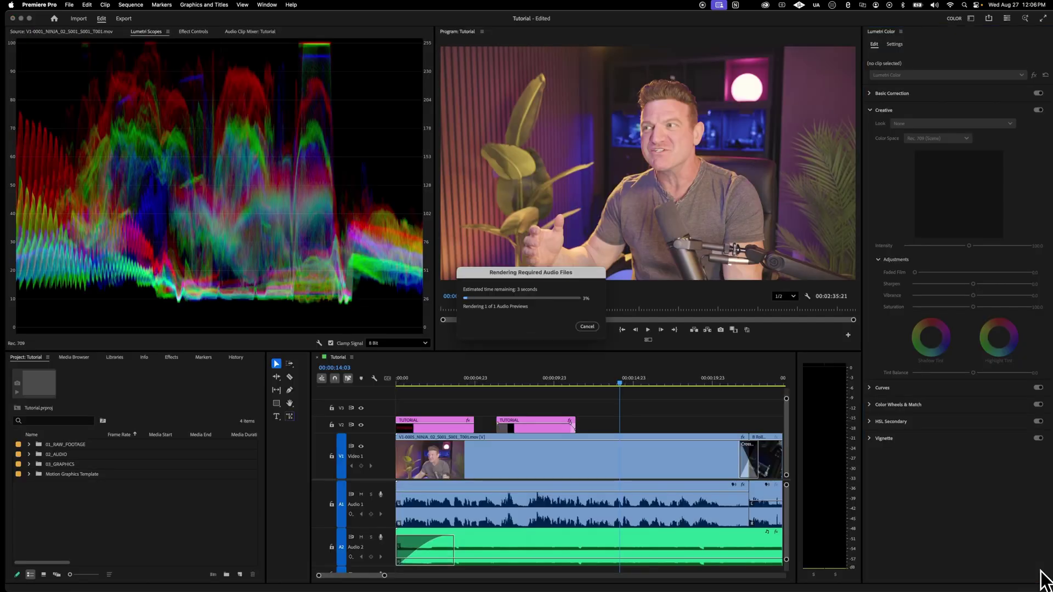